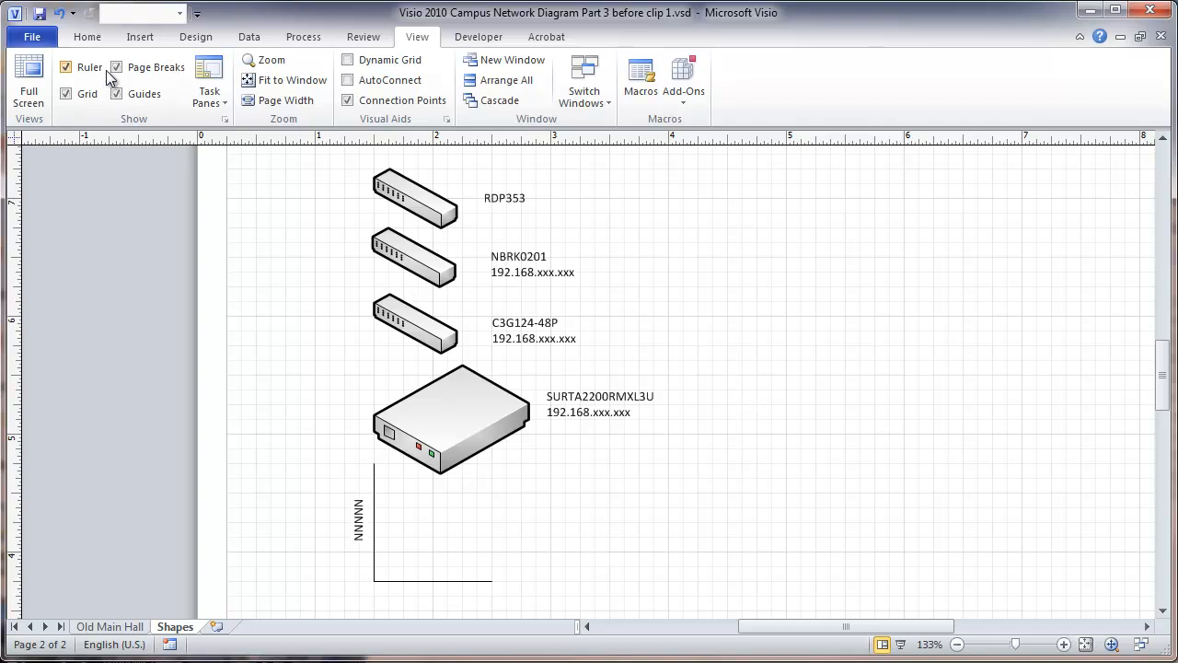
Step: Create a new layer named Switch in the layer properties of the Shapes page
{"action": "left_click", "coordinate": [90, 36]}
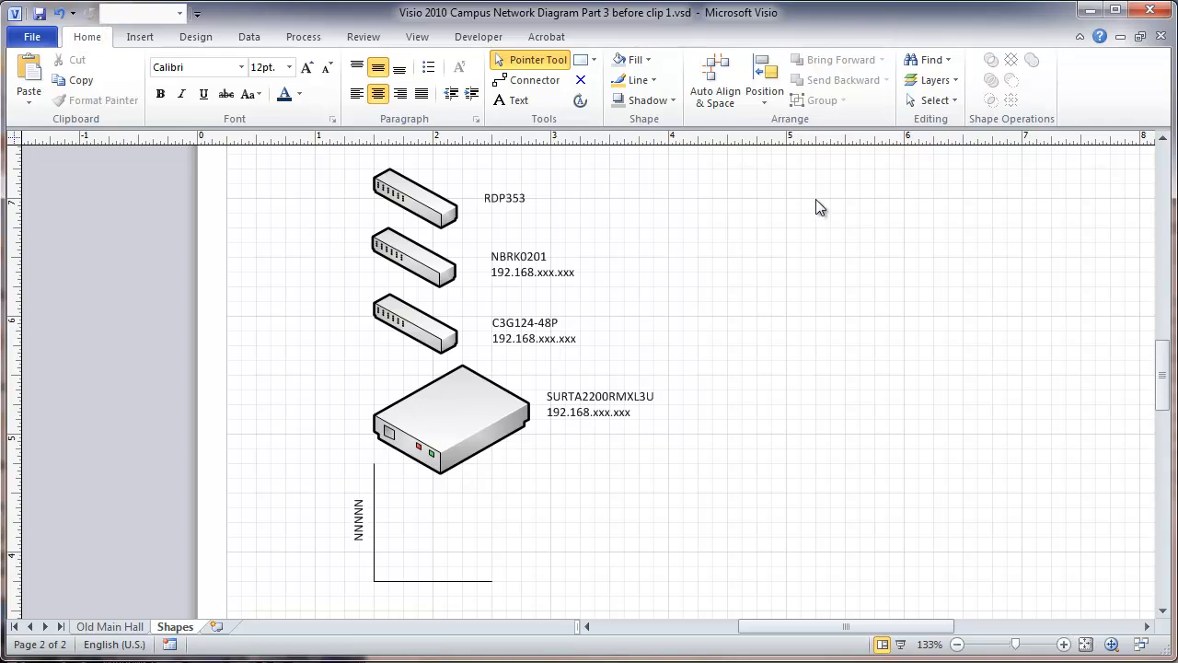
{"action": "left_click", "coordinate": [949, 81]}
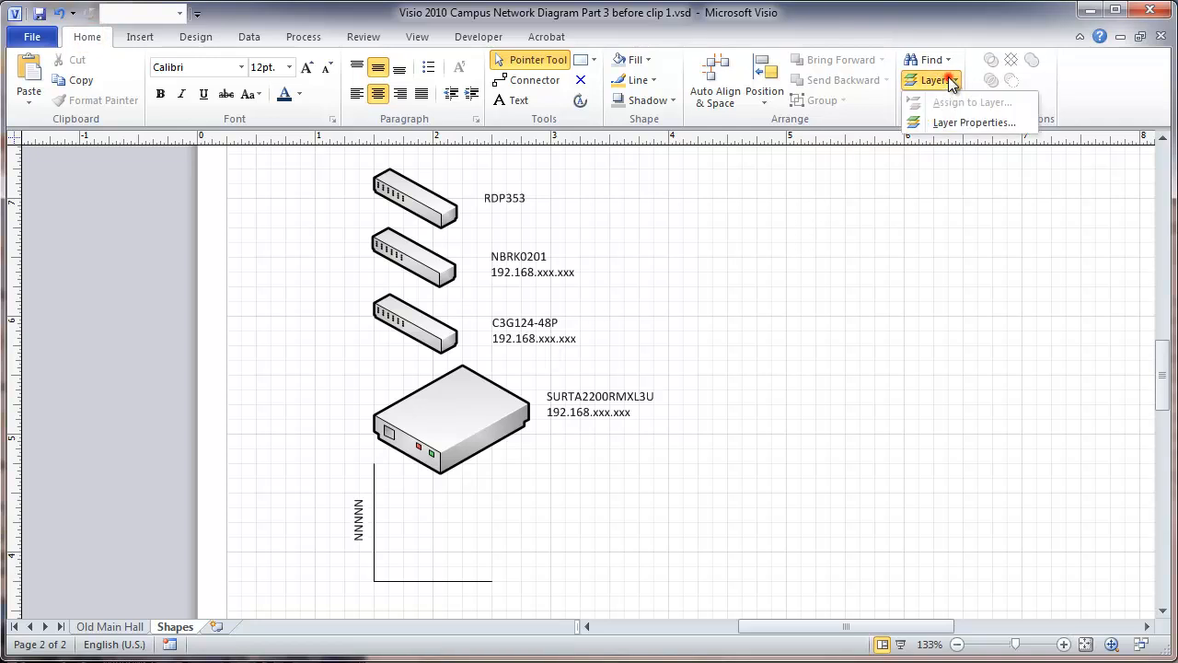
{"action": "left_click", "coordinate": [956, 124]}
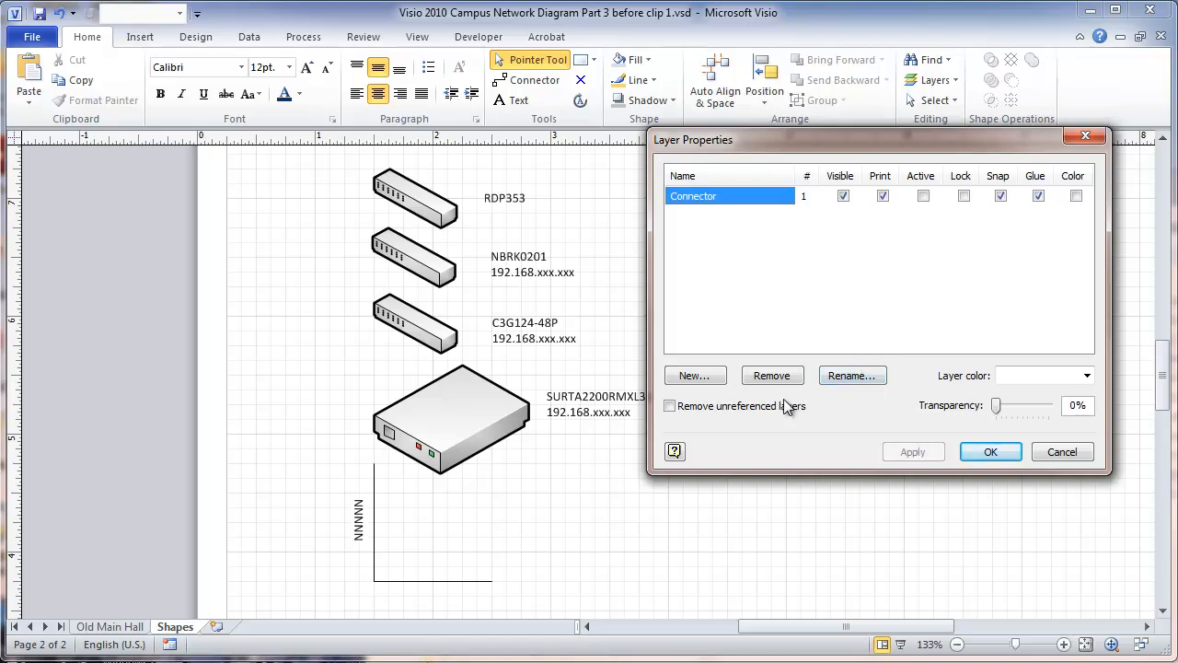
{"action": "left_click", "coordinate": [692, 376]}
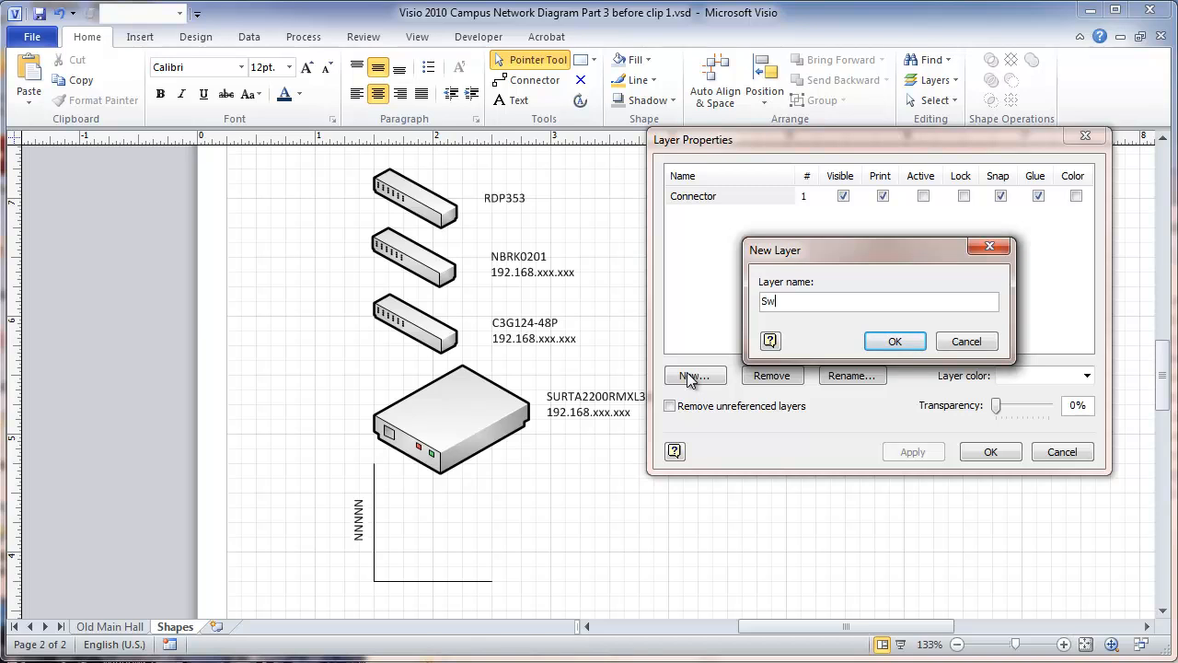
{"action": "type", "text": "Switch"}
{"action": "left_click", "coordinate": [894, 342]}
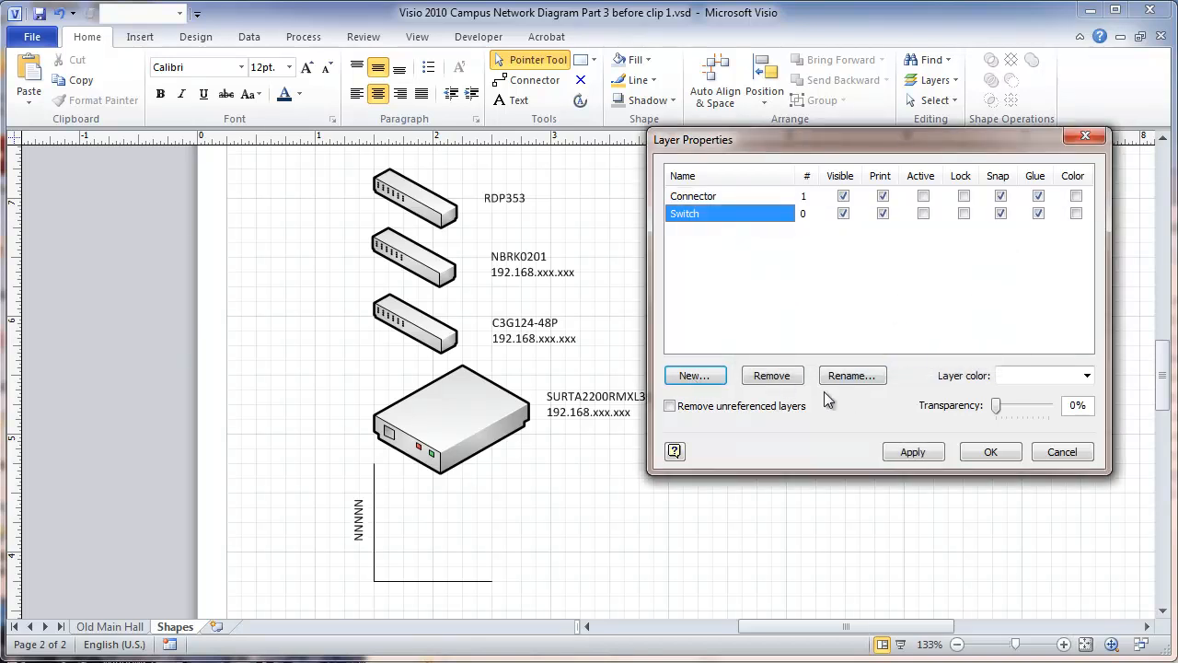
Step: Add two more layers named Patch Panel and Environmental
{"action": "left_click", "coordinate": [694, 378]}
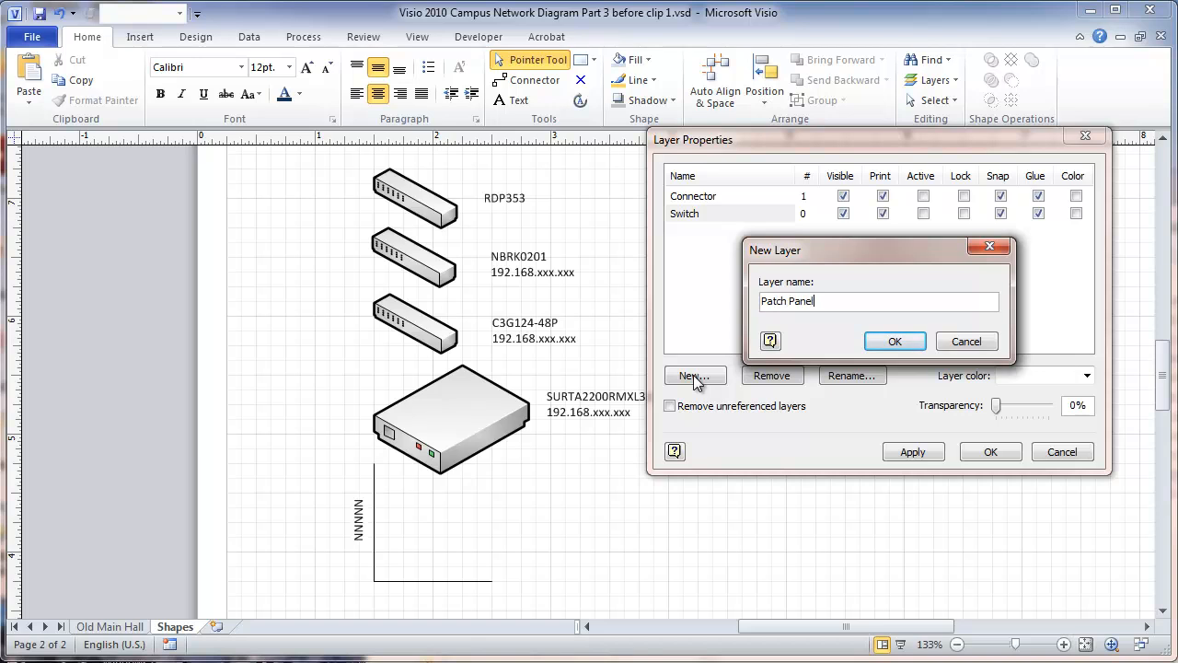
{"action": "left_click", "coordinate": [886, 344]}
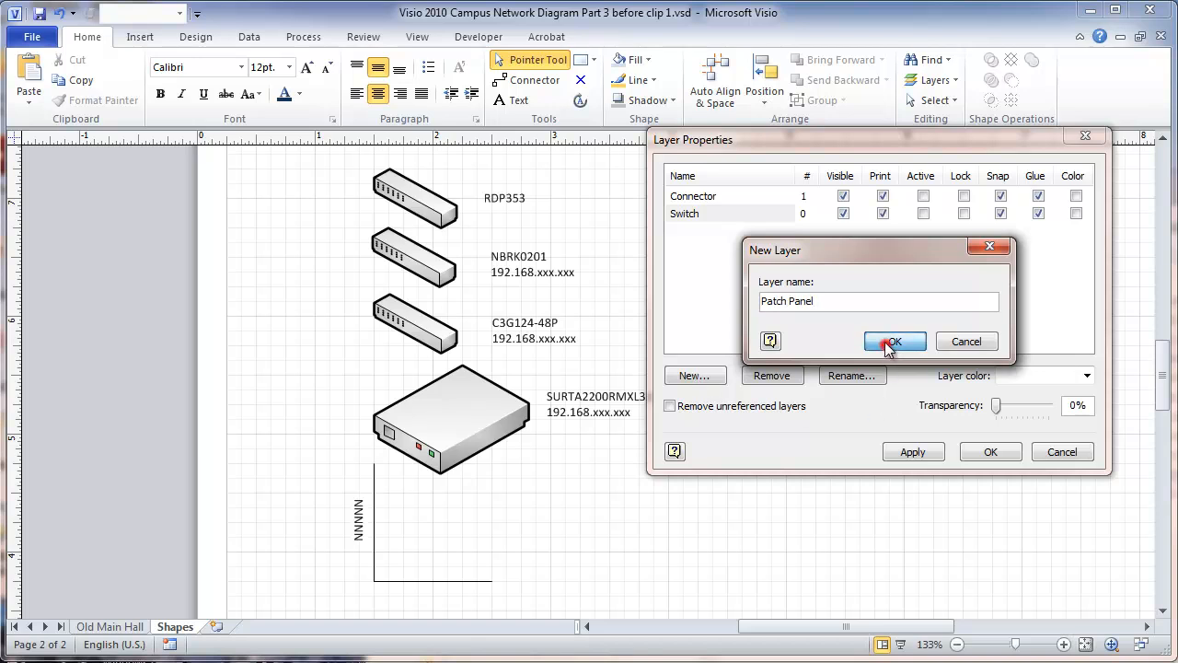
{"action": "left_click", "coordinate": [694, 377]}
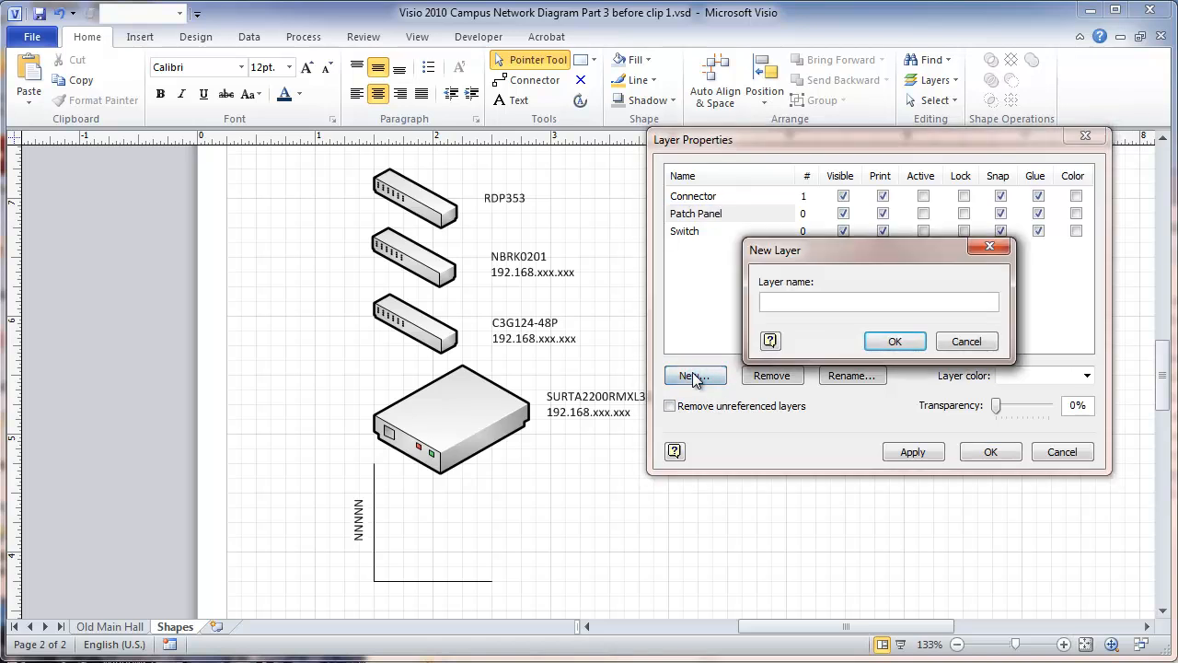
{"action": "type", "text": "Environmental"}
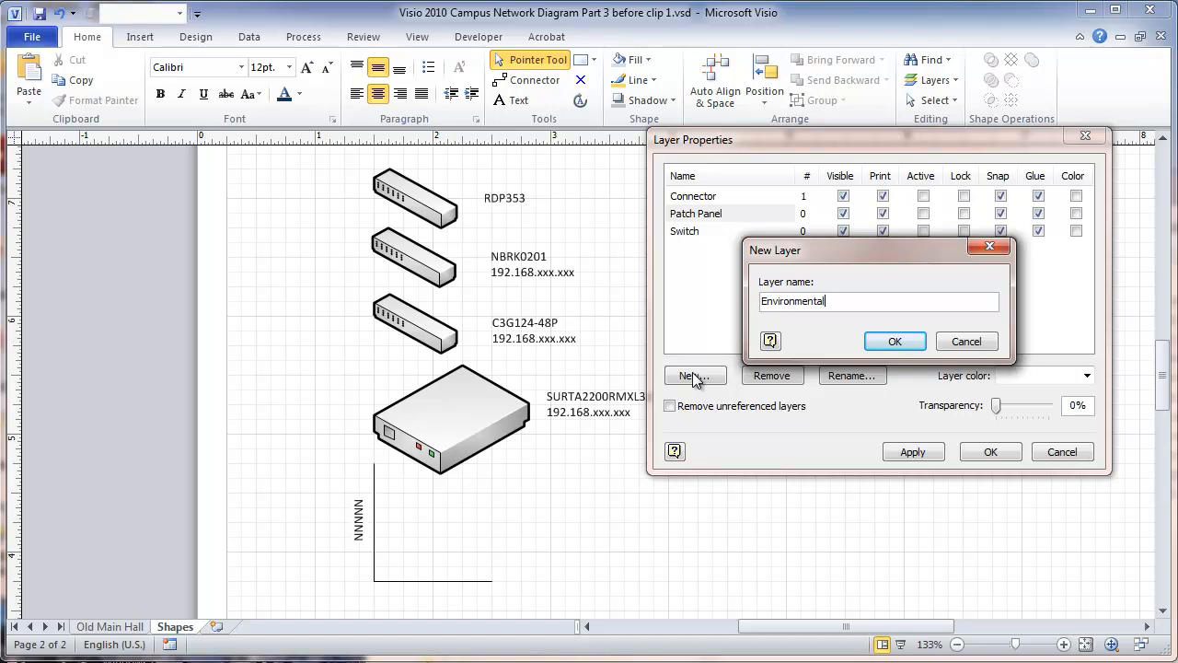
{"action": "left_click", "coordinate": [894, 342]}
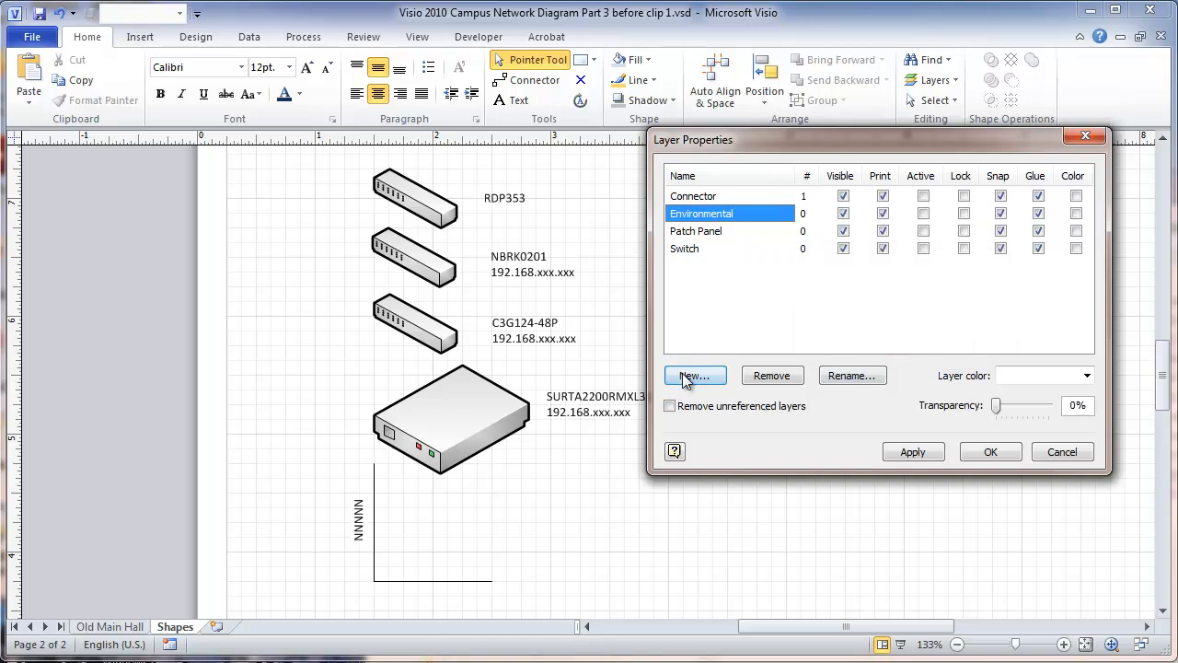
Step: Add two more layers named Fiber Optic Cable and UPS
{"action": "left_click", "coordinate": [684, 377]}
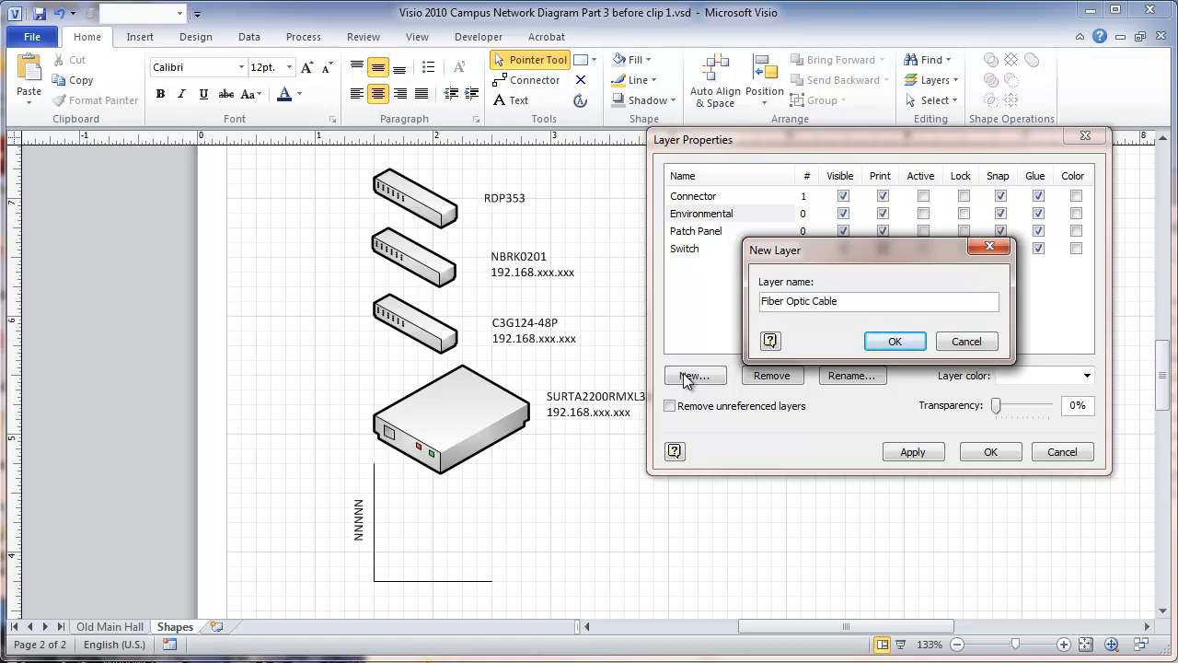
{"action": "left_click", "coordinate": [891, 343]}
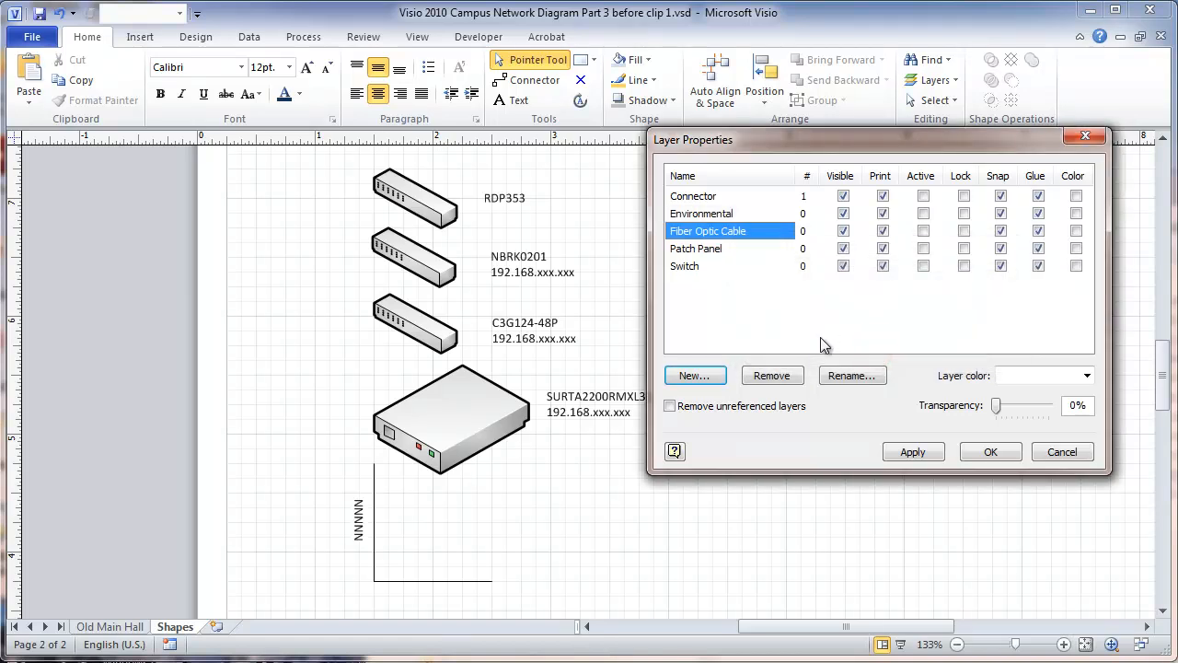
{"action": "left_click", "coordinate": [709, 380]}
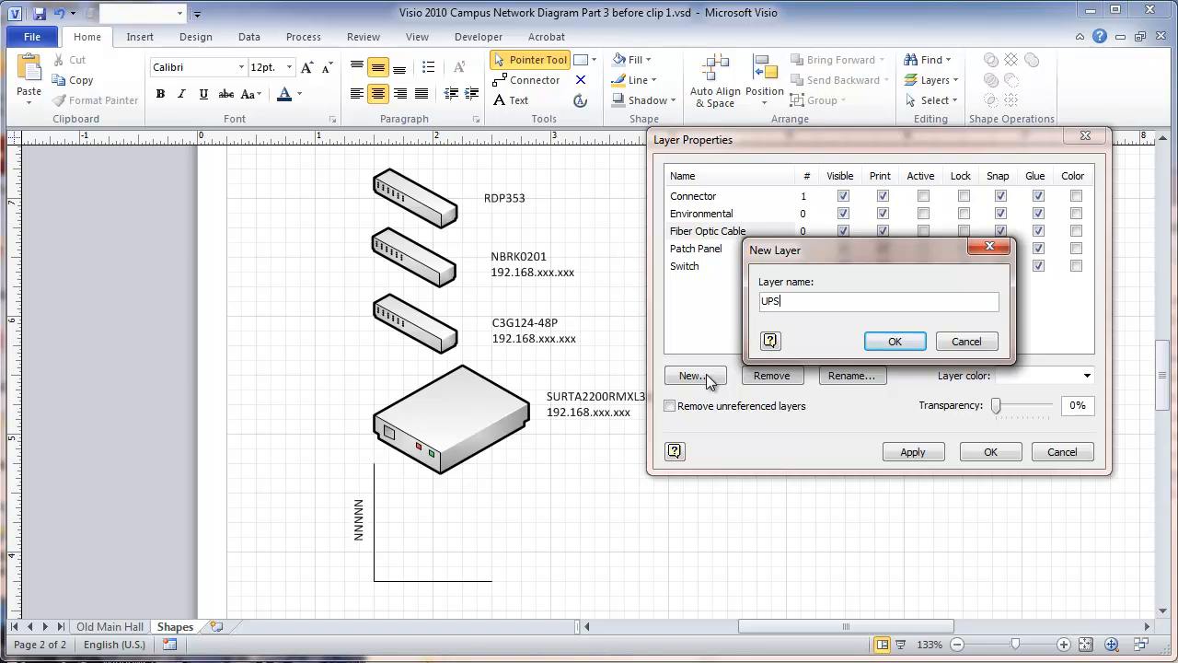
{"action": "left_click", "coordinate": [911, 343]}
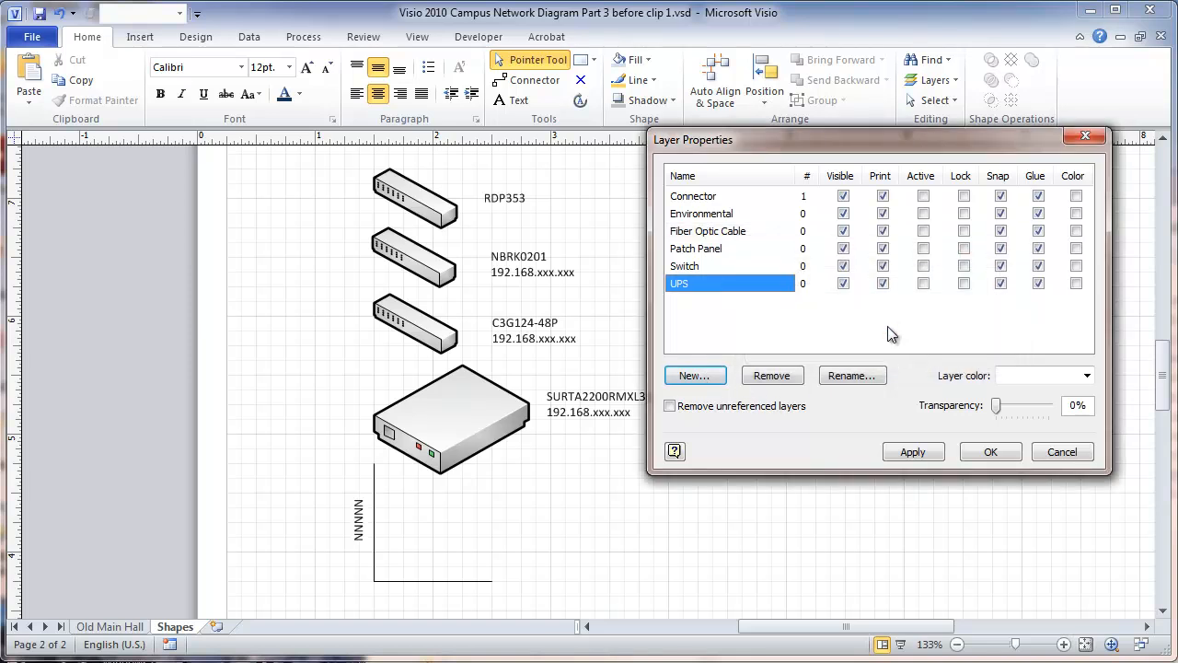
Step: Enable a layer color for the Environmental layer and set it to blue (04)
{"action": "left_click", "coordinate": [1076, 214]}
{"action": "left_click", "coordinate": [1087, 376]}
{"action": "mouse_move", "coordinate": [1081, 394]}
{"action": "left_mouse_down"}
{"action": "mouse_move", "coordinate": [1086, 448]}
{"action": "mouse_move", "coordinate": [1087, 416]}
{"action": "left_mouse_up"}
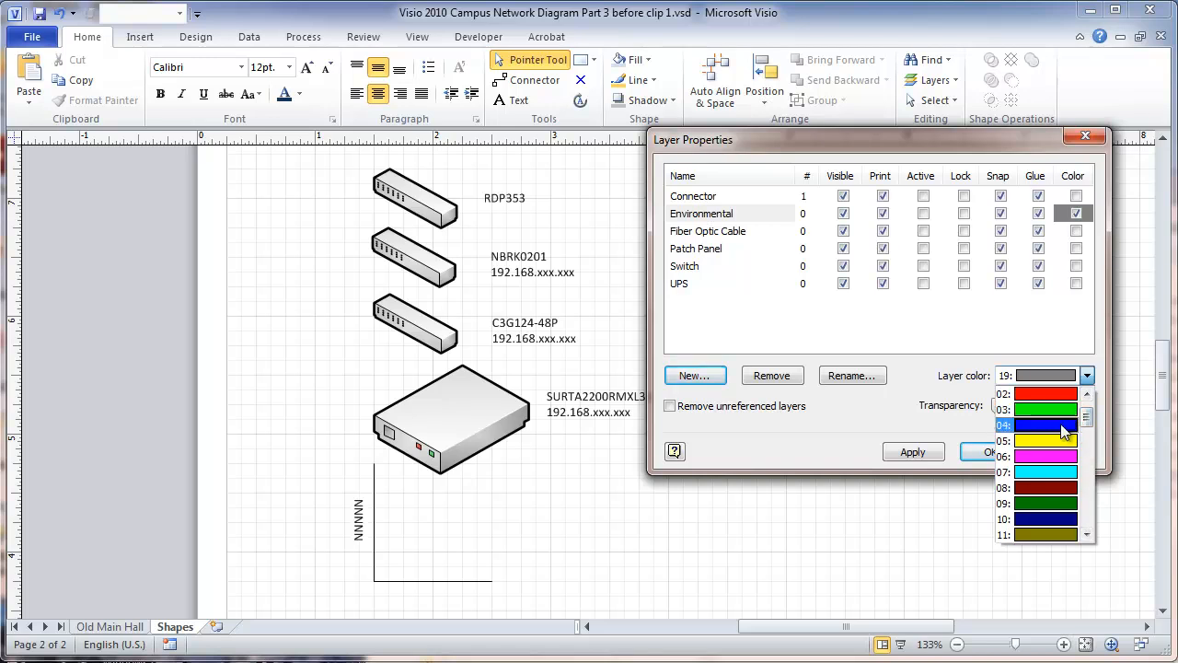
{"action": "left_click", "coordinate": [1062, 426]}
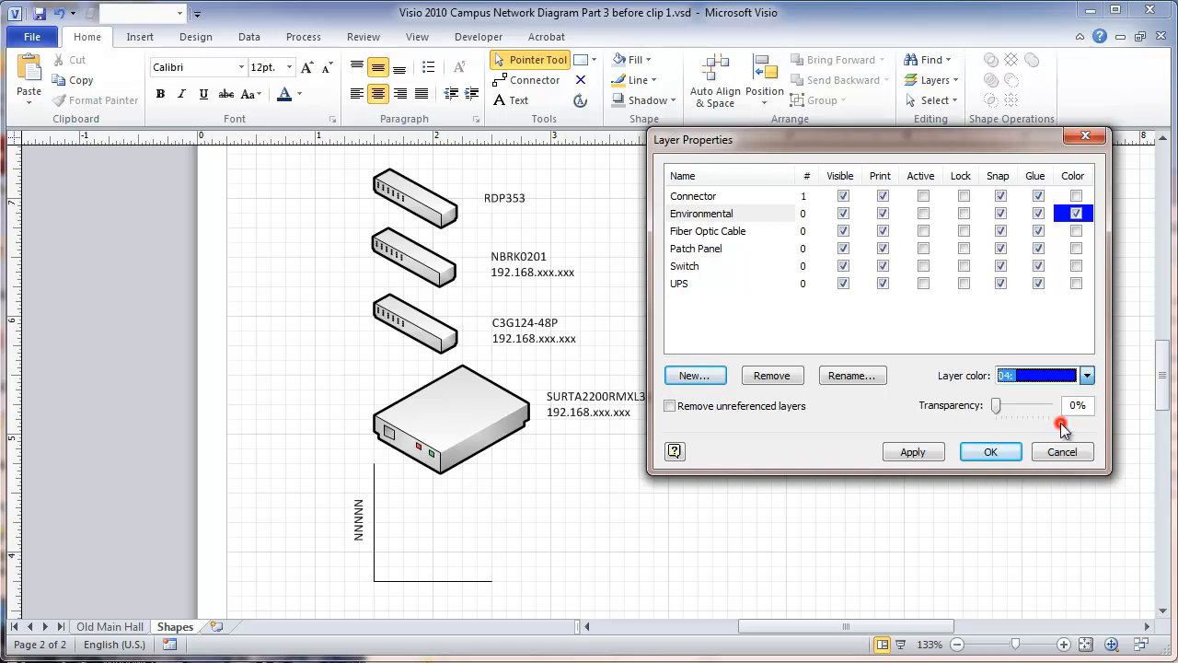
Step: Enable a layer color for the Patch Panel layer and set it to olive (11)
{"action": "left_click", "coordinate": [1076, 248]}
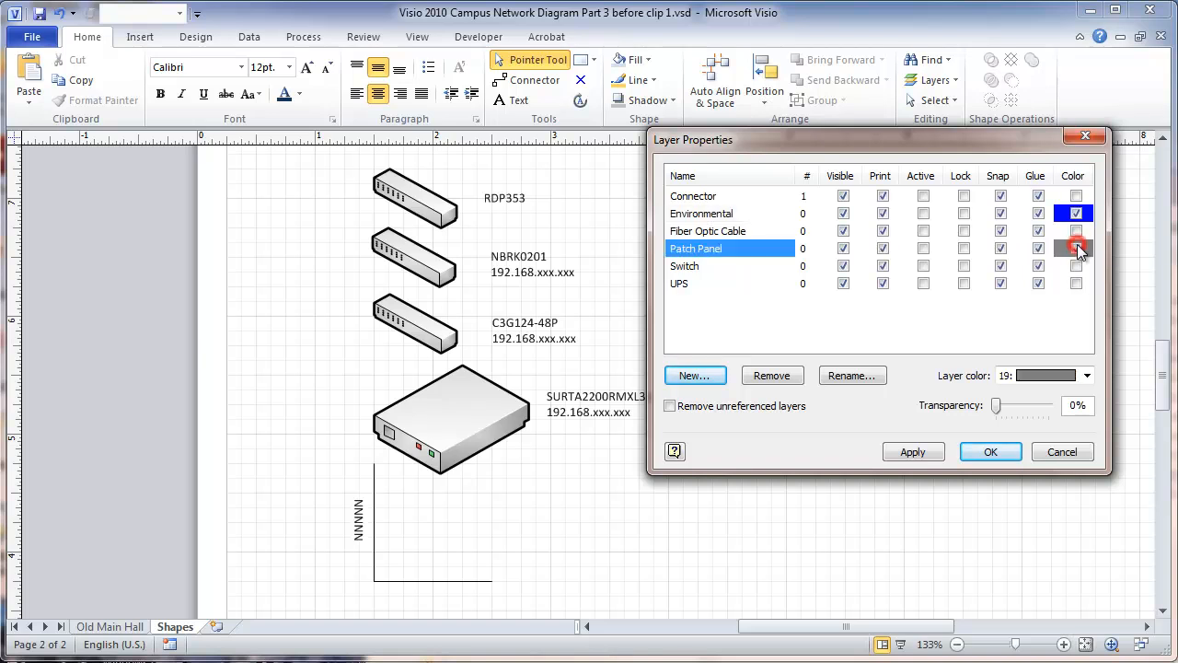
{"action": "left_click", "coordinate": [1087, 376]}
{"action": "left_click_drag", "start_coordinate": [1087, 449], "coordinate": [1087, 422]}
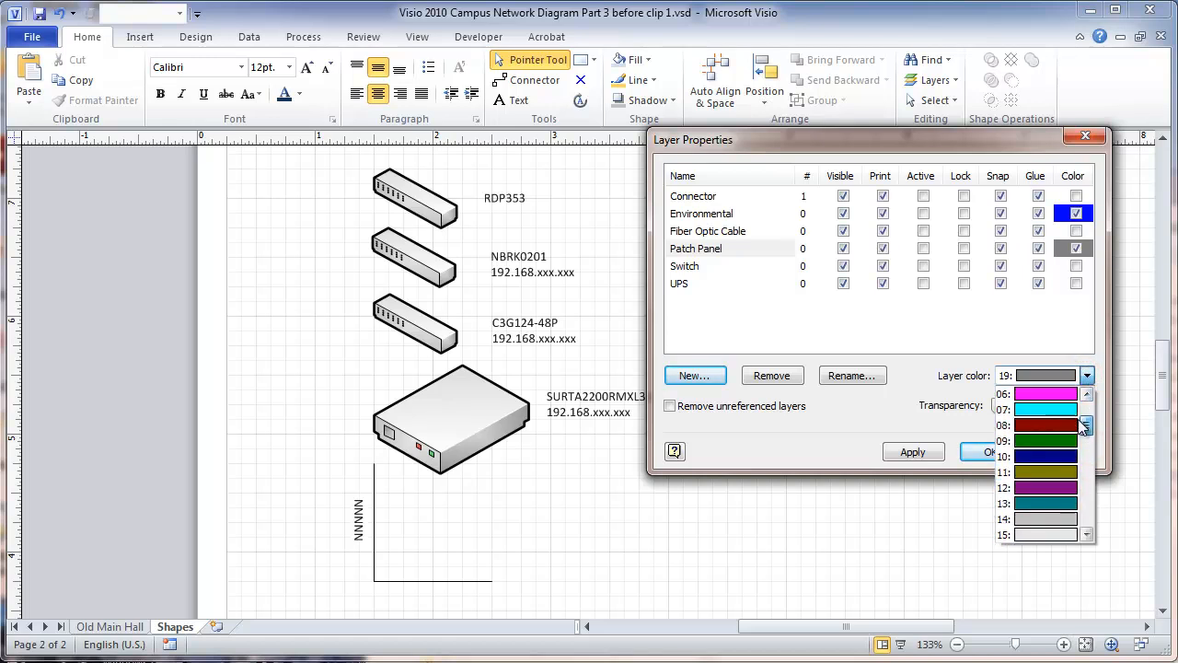
{"action": "left_click", "coordinate": [1035, 471]}
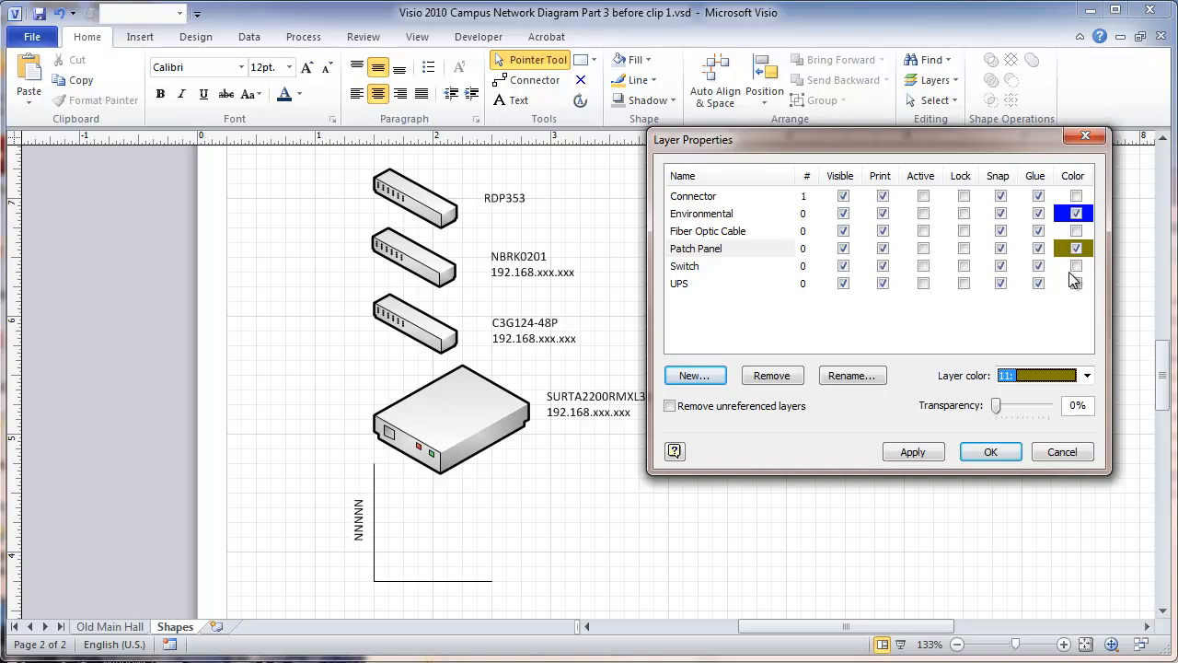
Step: Enable a layer color for the Switch layer and set it to purple (12)
{"action": "left_click", "coordinate": [1076, 266]}
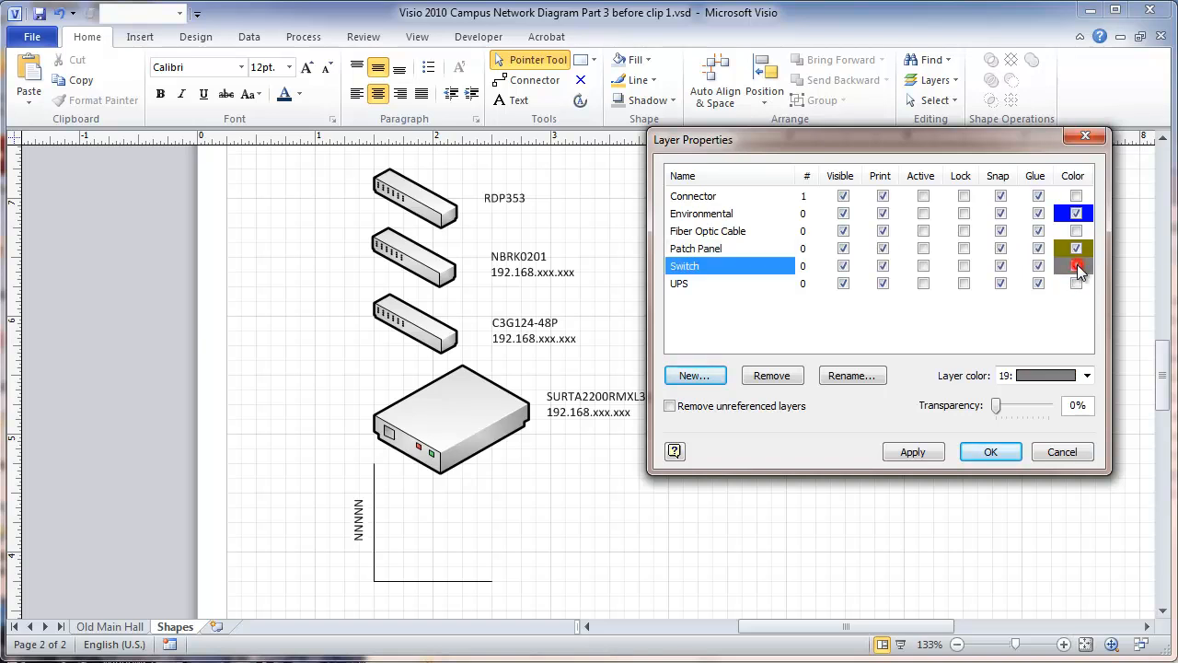
{"action": "left_click", "coordinate": [1088, 377]}
{"action": "scroll", "coordinate": [1086, 451], "scroll_direction": "up", "scroll_amount": 4}
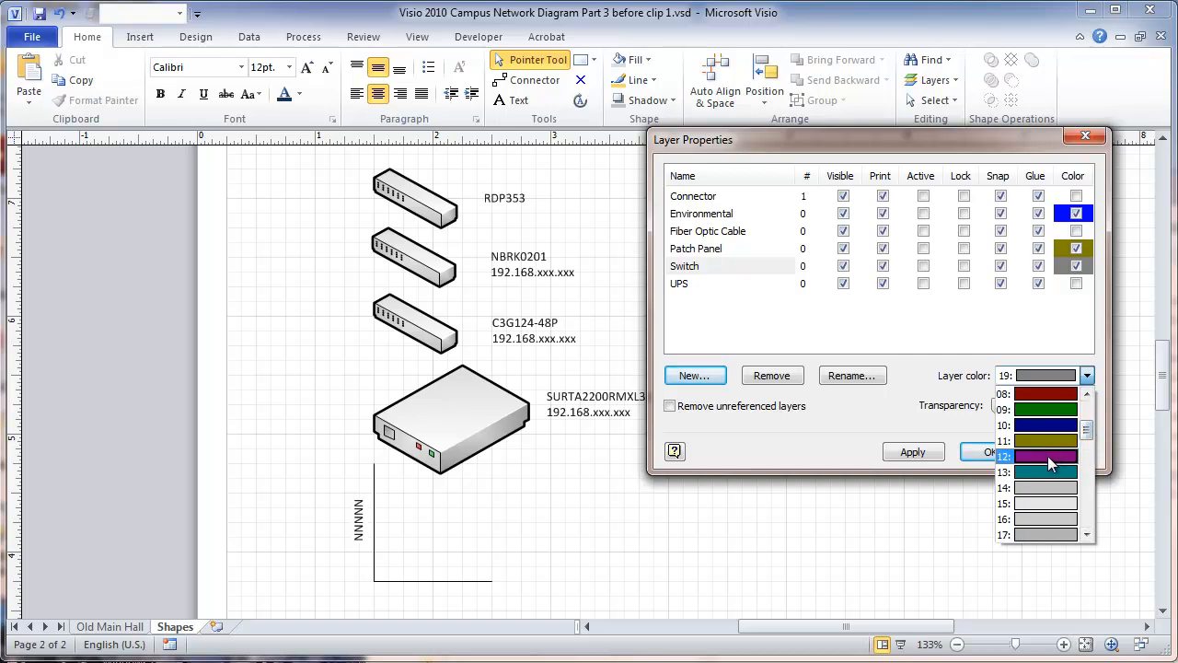
{"action": "left_click", "coordinate": [1048, 456]}
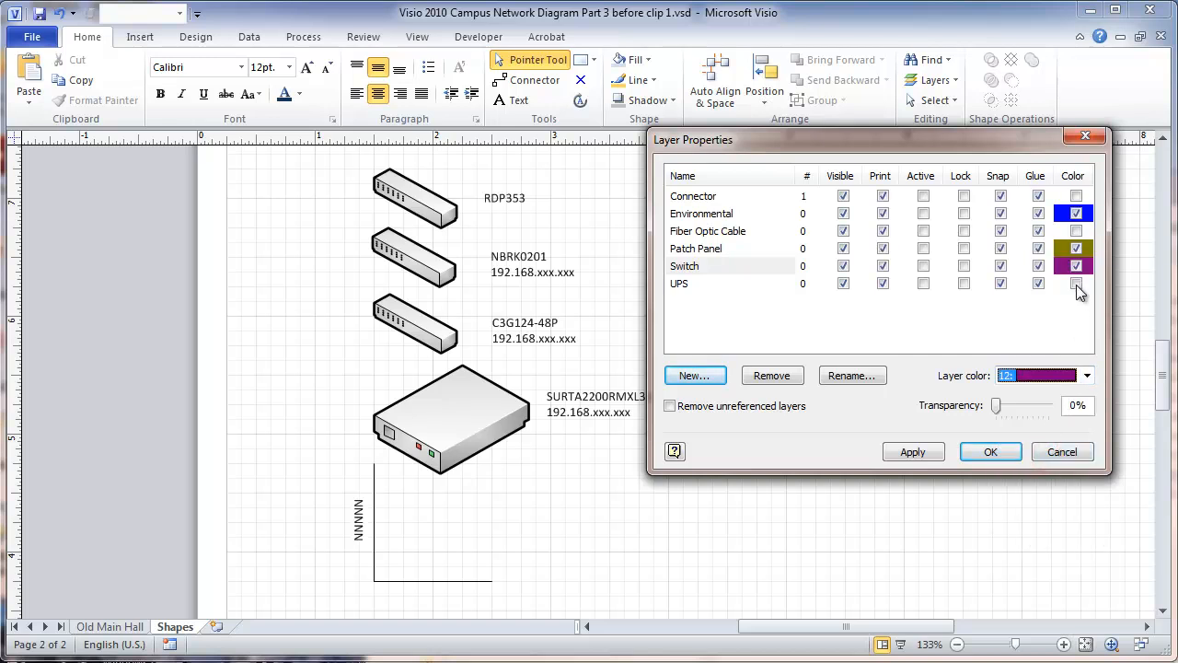
Step: Enable a layer color for the UPS layer, set it to red (02), and accept the layer properties
{"action": "left_click", "coordinate": [1076, 284]}
{"action": "left_click", "coordinate": [1087, 377]}
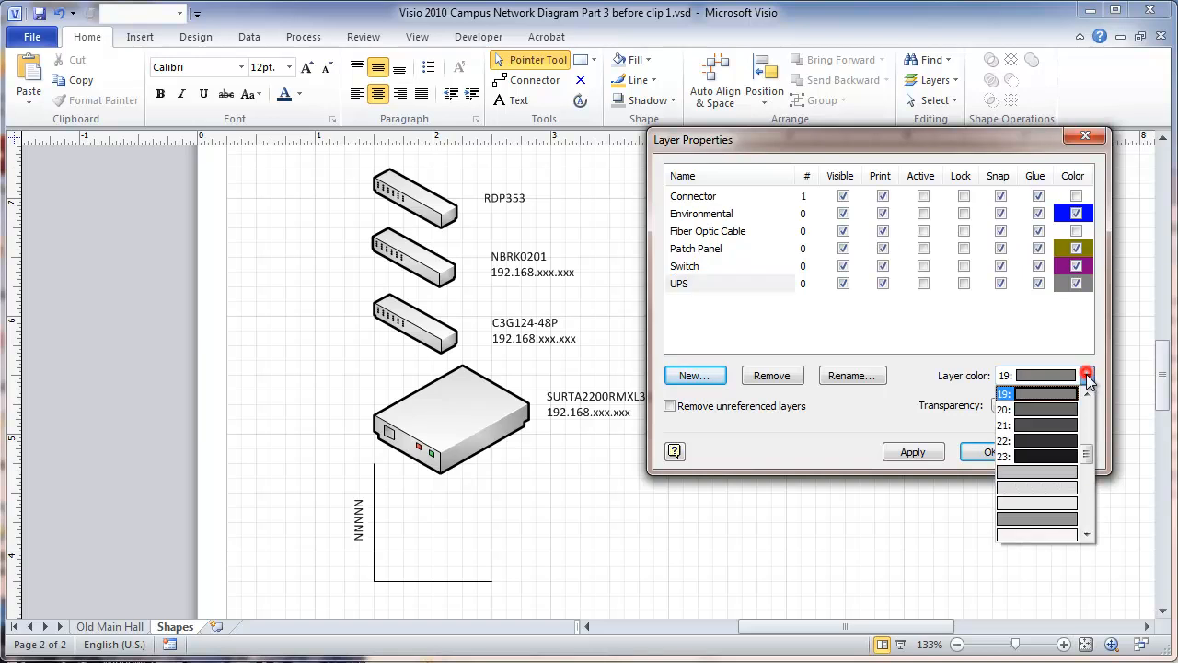
{"action": "scroll", "coordinate": [1086, 425], "scroll_direction": "up", "scroll_amount": 5}
{"action": "scroll", "coordinate": [1085, 419], "scroll_direction": "up", "scroll_amount": 1}
{"action": "left_click", "coordinate": [1064, 425]}
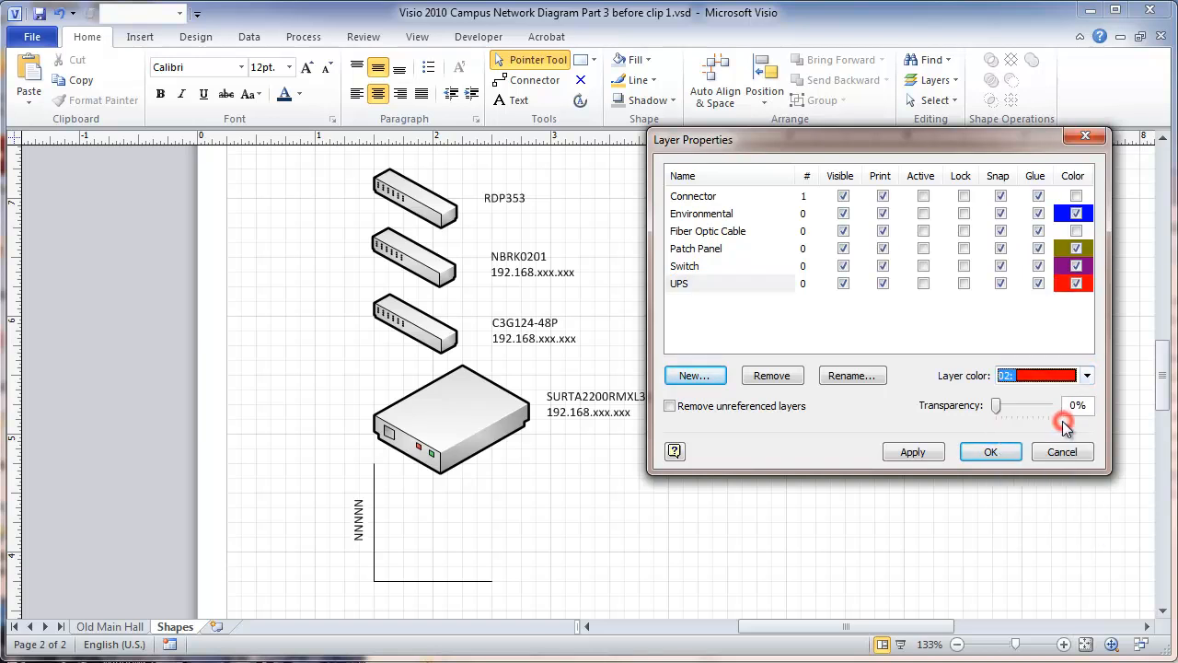
{"action": "left_click", "coordinate": [983, 460]}
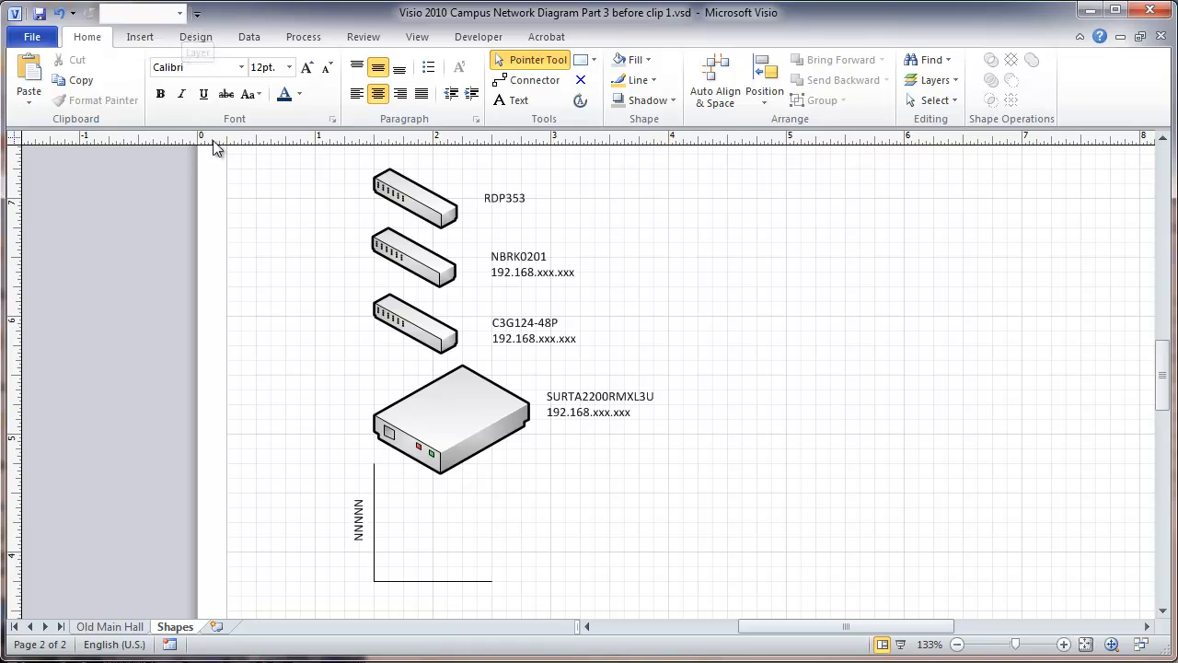
Step: Assign the RDP353 shape to the Patch Panel layer and the NBRK0201 shape to the Environmental layer
{"action": "left_click", "coordinate": [405, 187]}
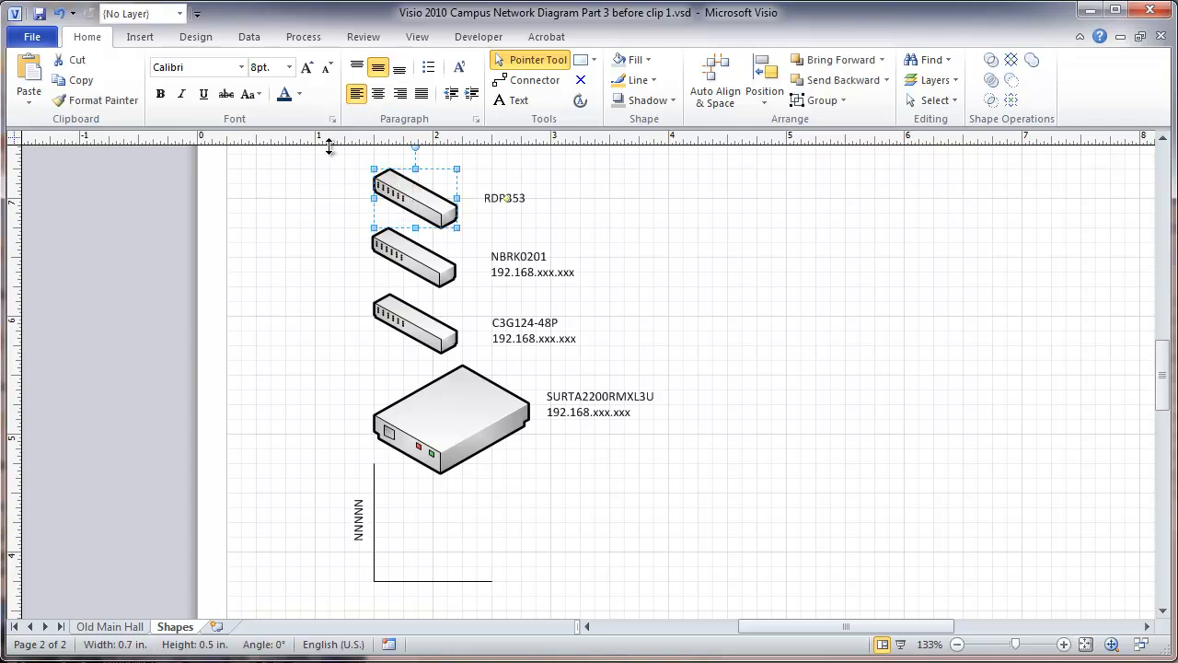
{"action": "left_click", "coordinate": [180, 14]}
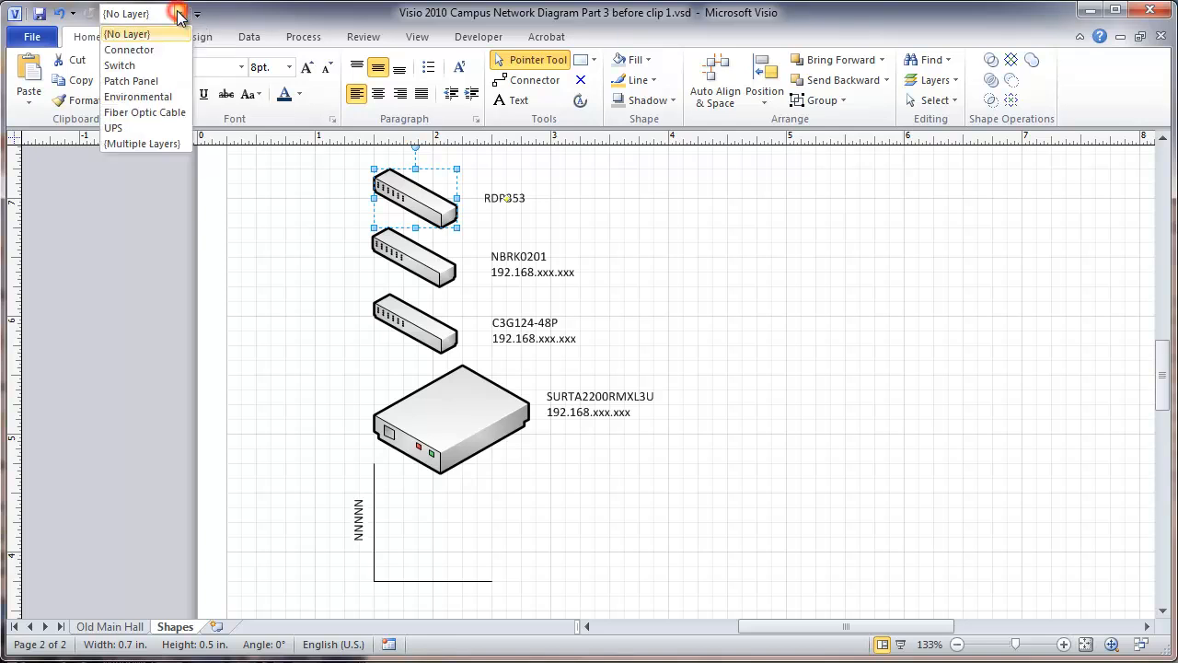
{"action": "left_click", "coordinate": [148, 81]}
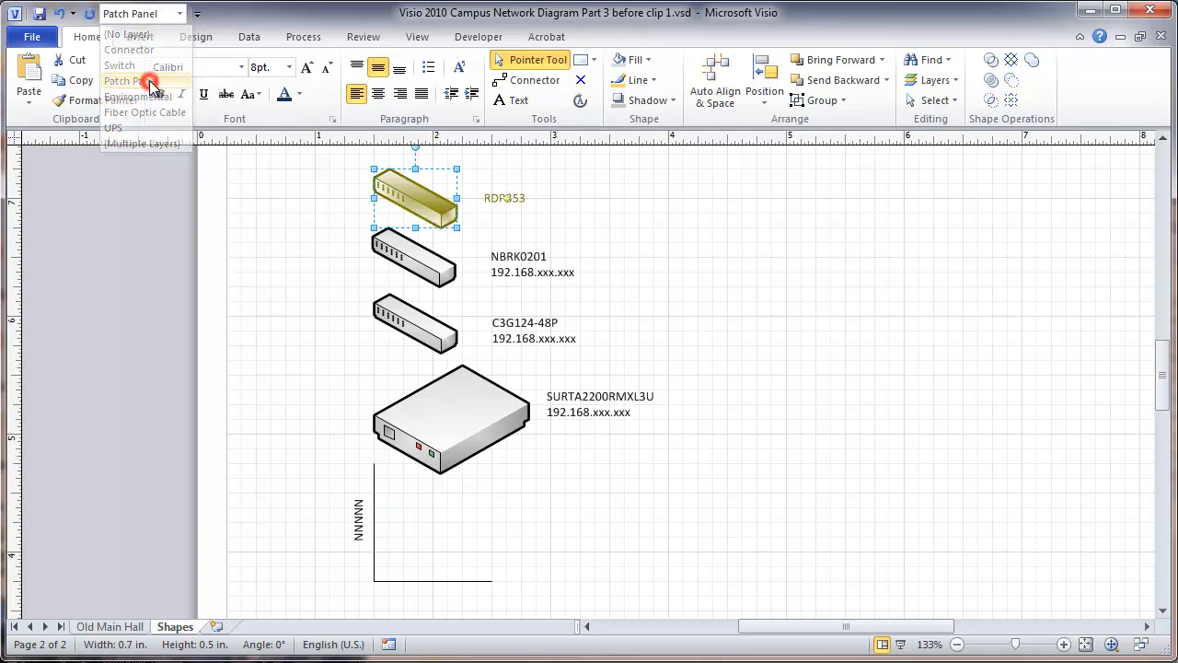
{"action": "left_click", "coordinate": [412, 262]}
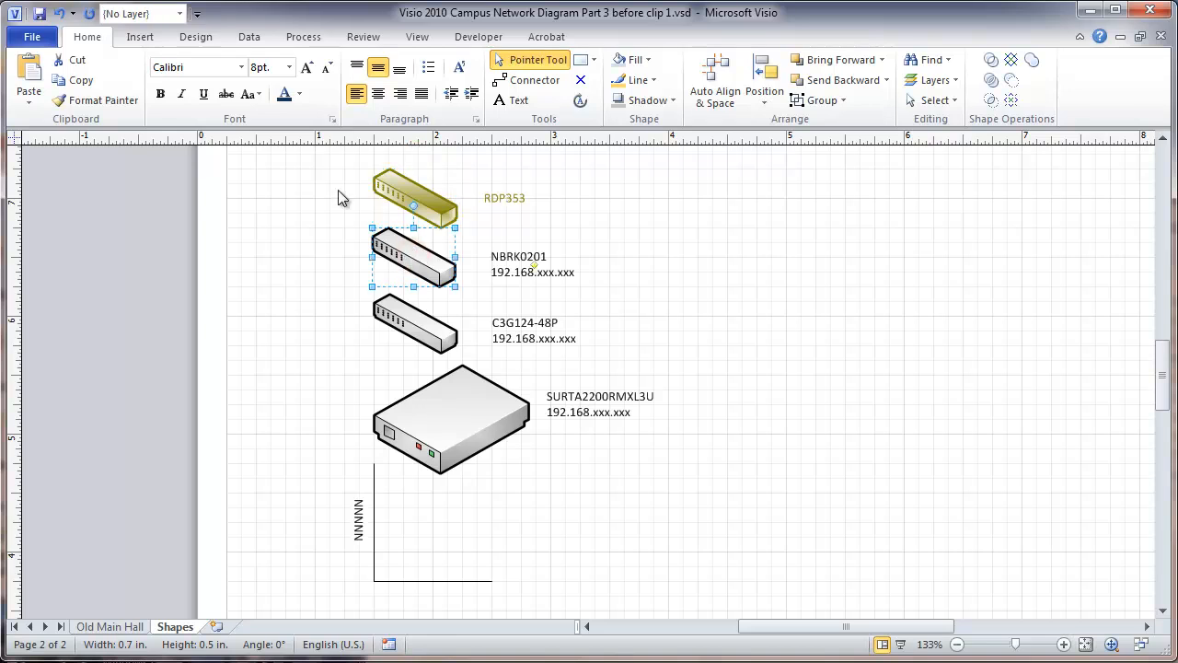
{"action": "left_click", "coordinate": [181, 14]}
{"action": "left_click", "coordinate": [142, 98]}
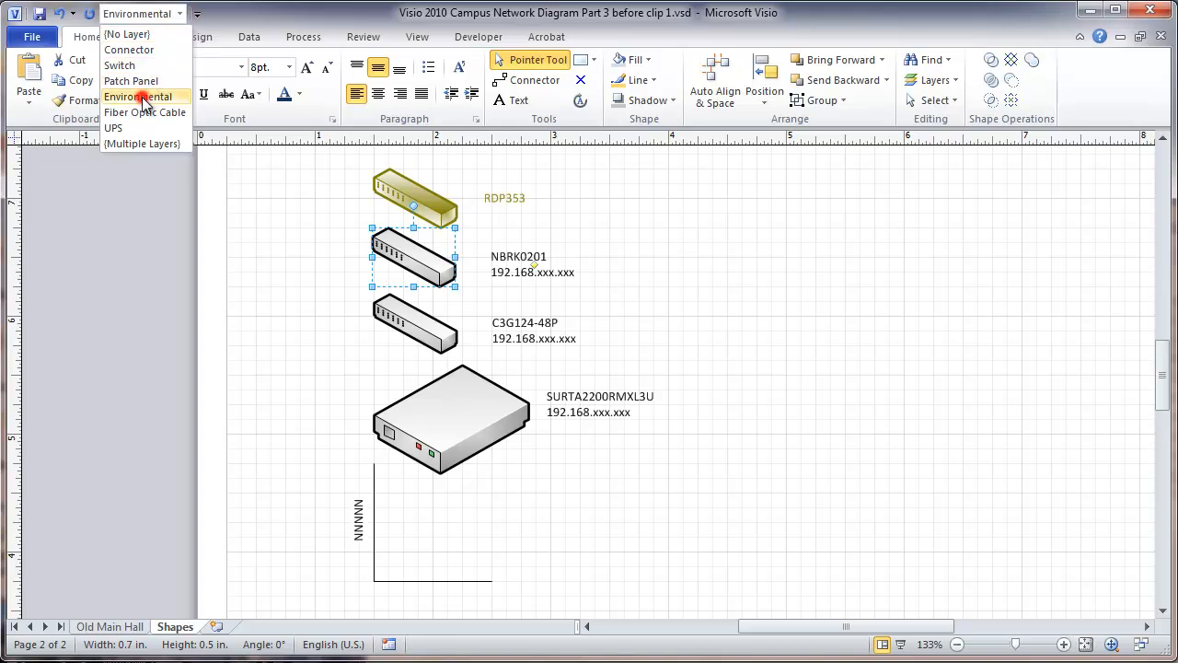
Step: Assign the C3G124-48P shape to the Switch layer
{"action": "left_click", "coordinate": [416, 311]}
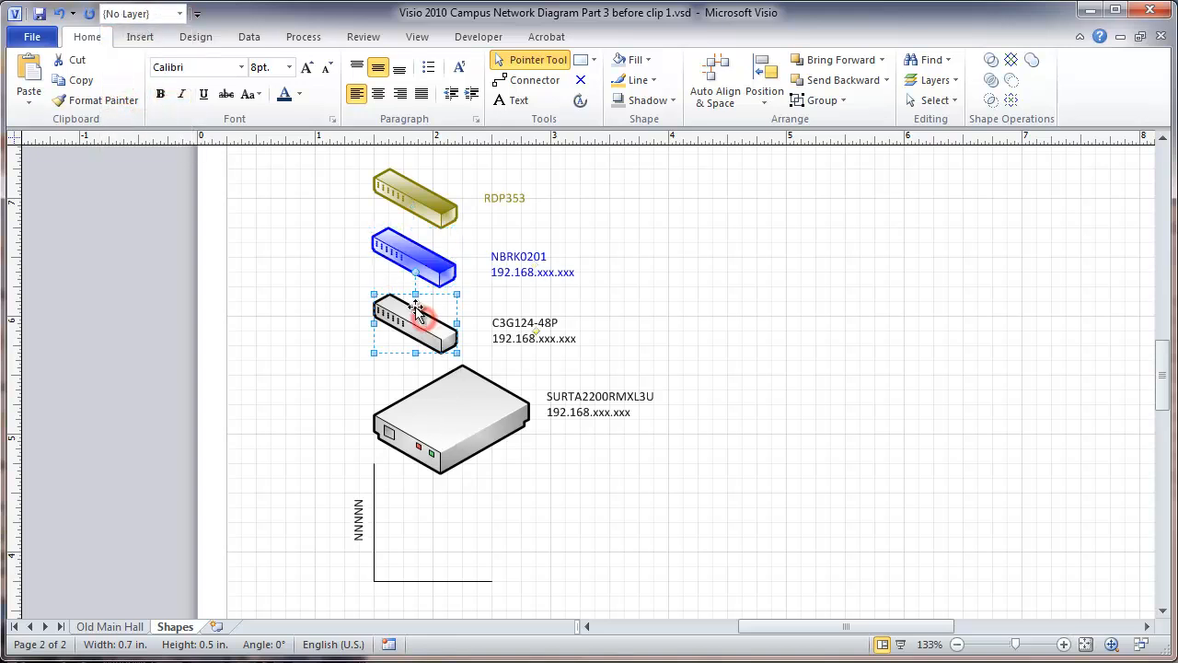
{"action": "left_click", "coordinate": [179, 15]}
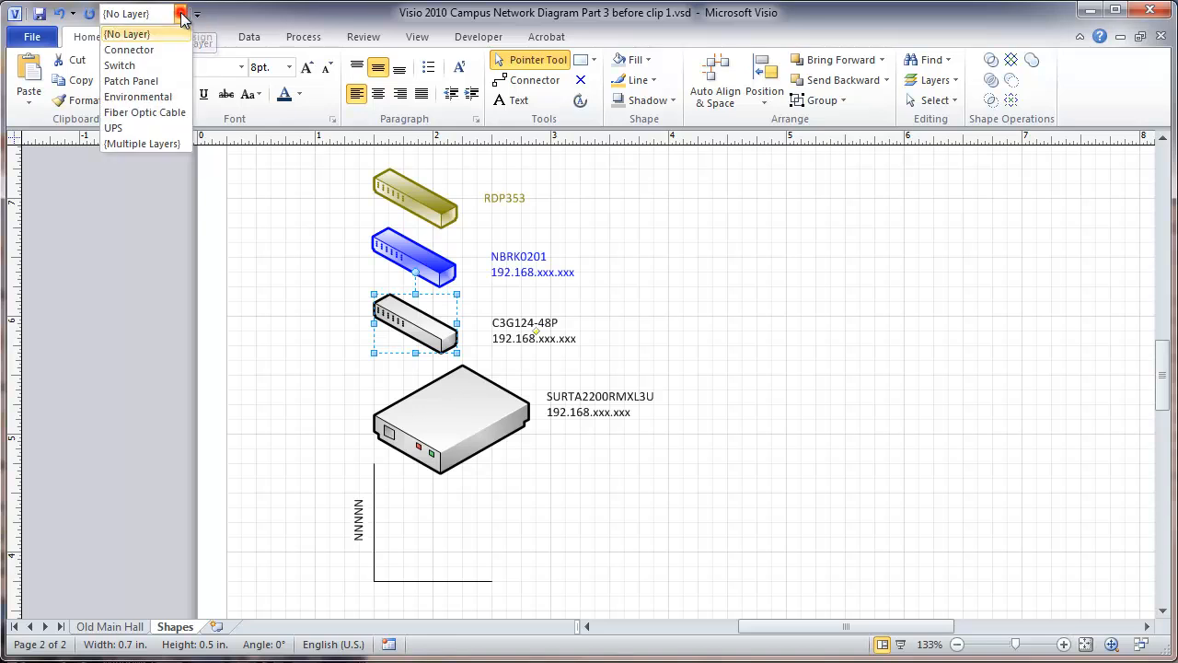
{"action": "left_click", "coordinate": [162, 66]}
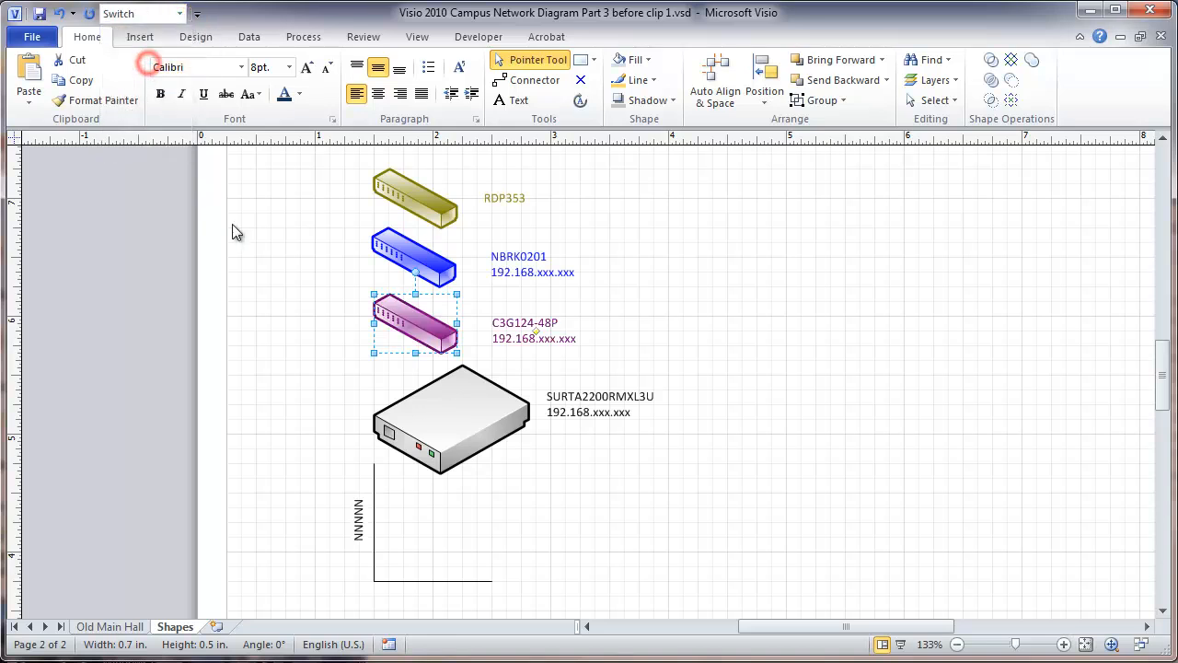
Step: Assign the SURTA2200RMXL3U shape to the UPS layer
{"action": "left_click", "coordinate": [423, 417]}
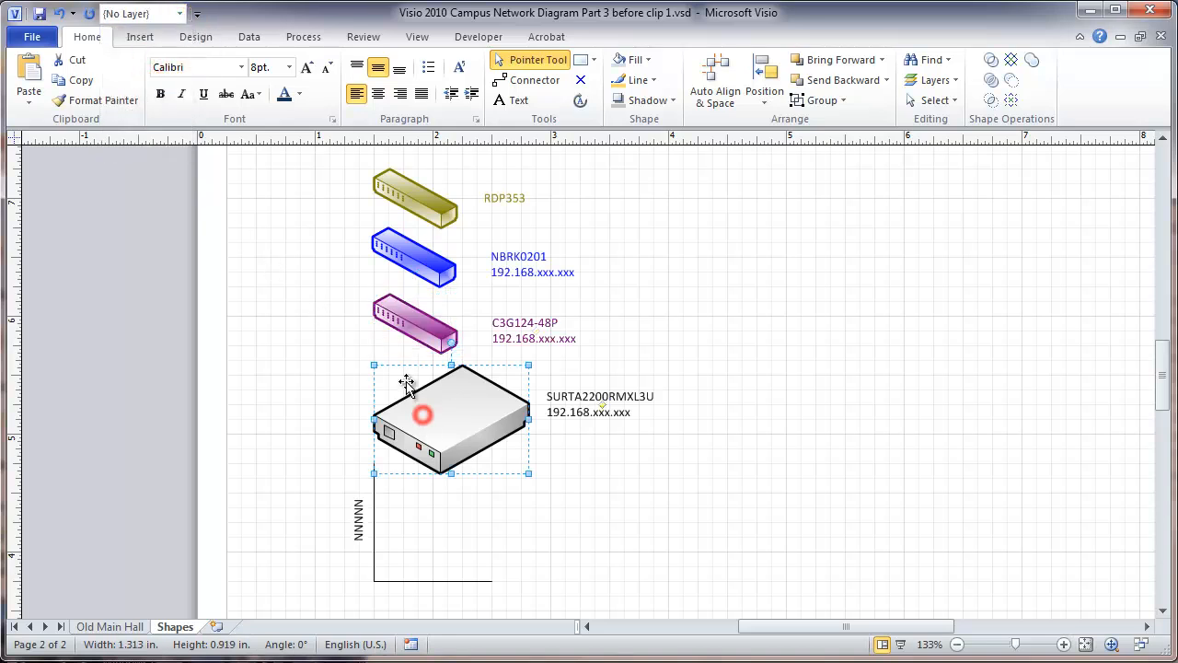
{"action": "left_click", "coordinate": [179, 14]}
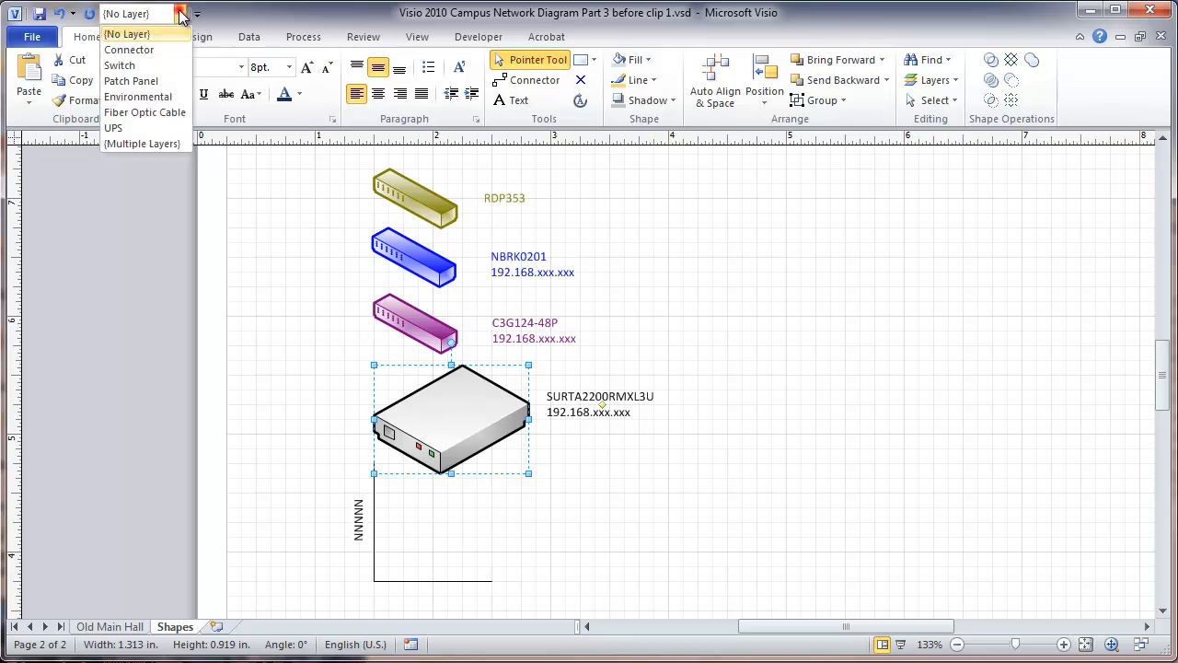
{"action": "left_click", "coordinate": [150, 127]}
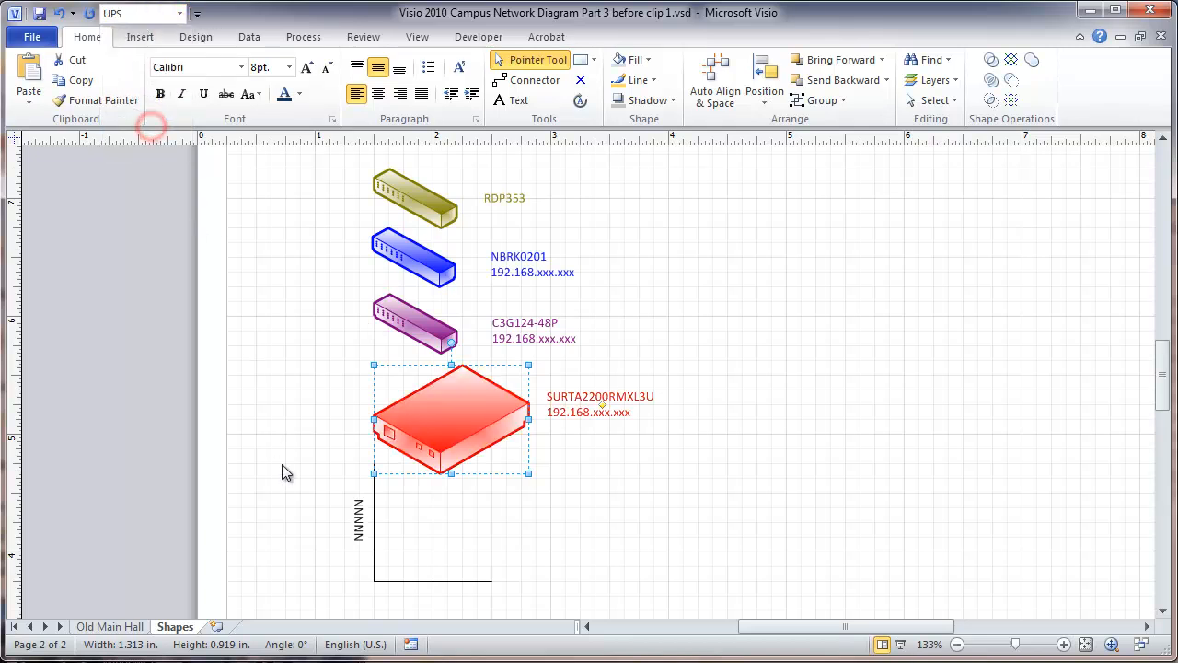
Step: Assign the NNNNN cable connector below the UPS shape to the Fiber Optic Cable layer
{"action": "left_click", "coordinate": [373, 523]}
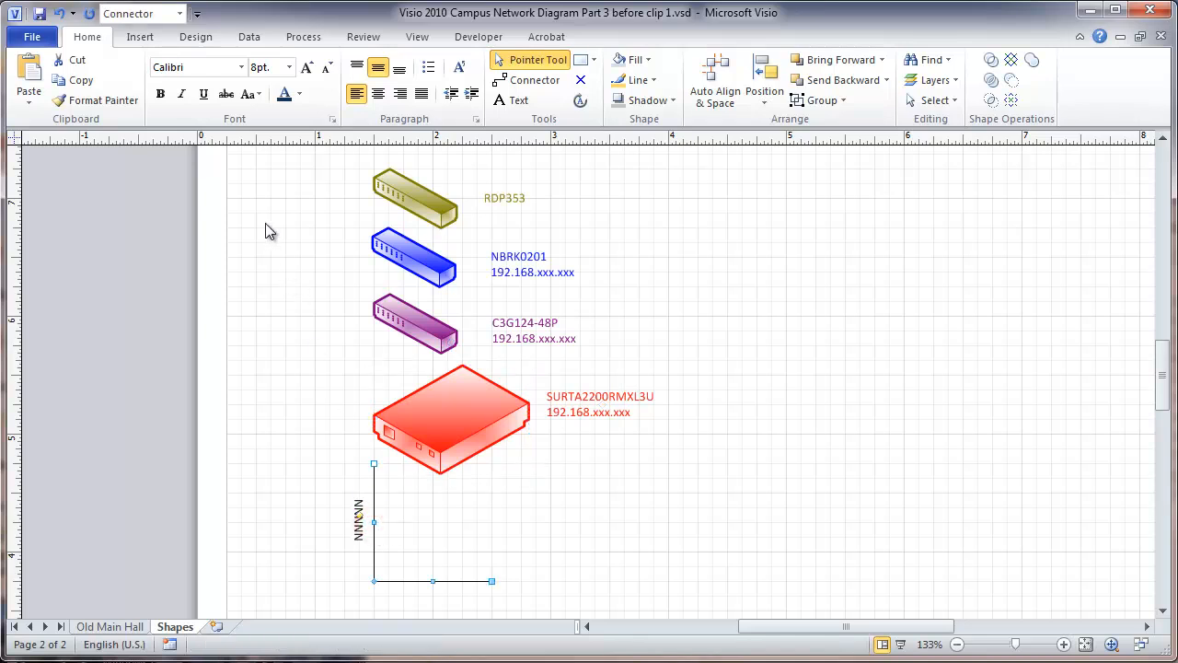
{"action": "left_click", "coordinate": [179, 14]}
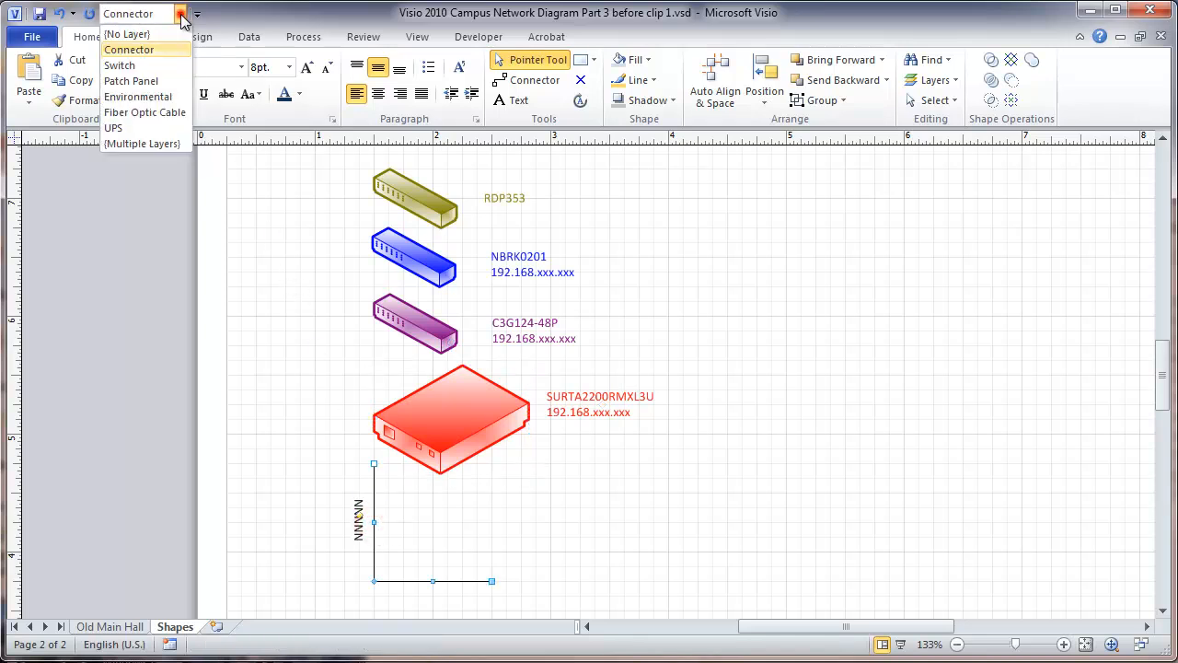
{"action": "left_click", "coordinate": [155, 112]}
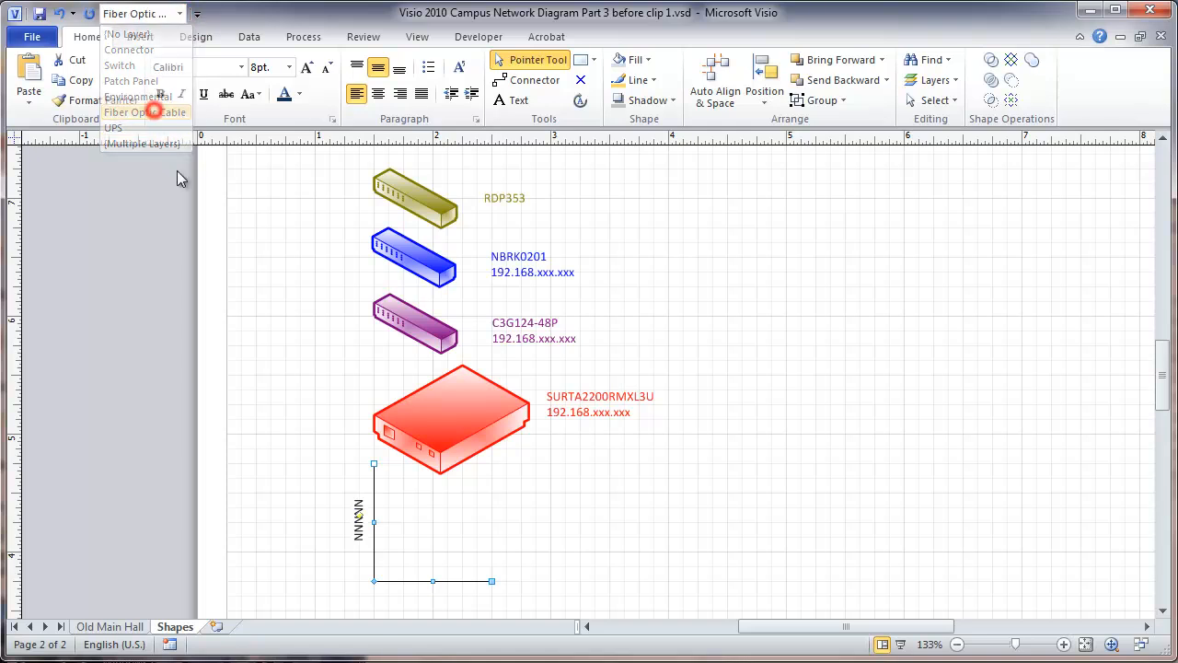
{"action": "left_click", "coordinate": [300, 465]}
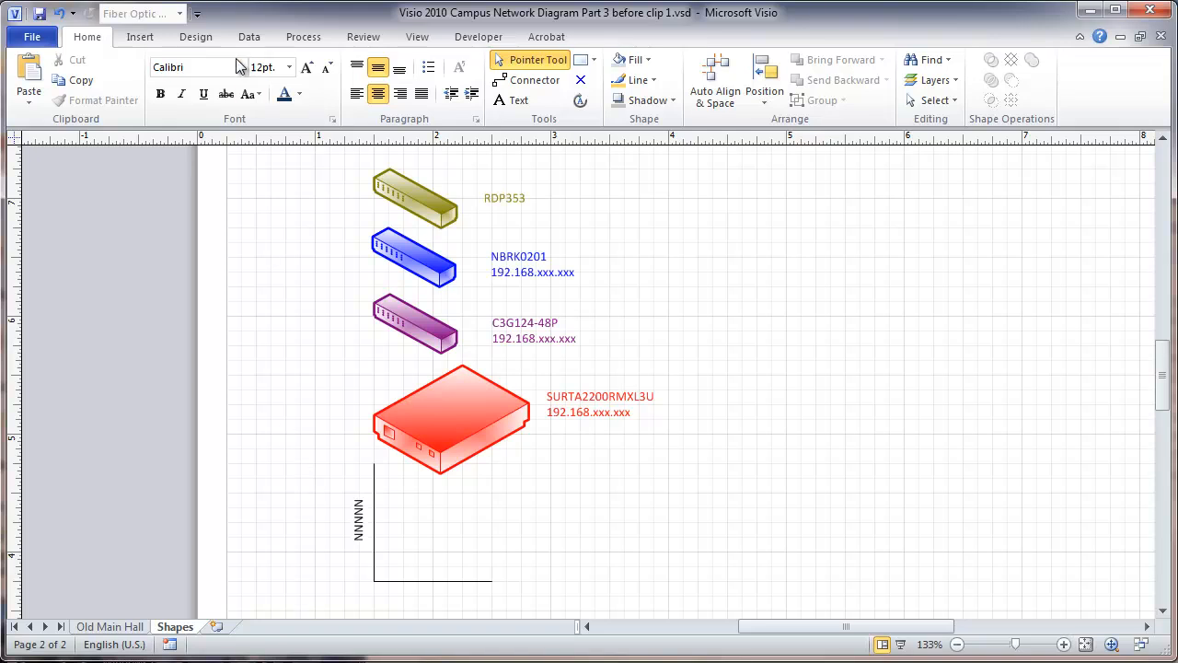
Step: Show the Shape Data window
{"action": "left_click", "coordinate": [416, 39]}
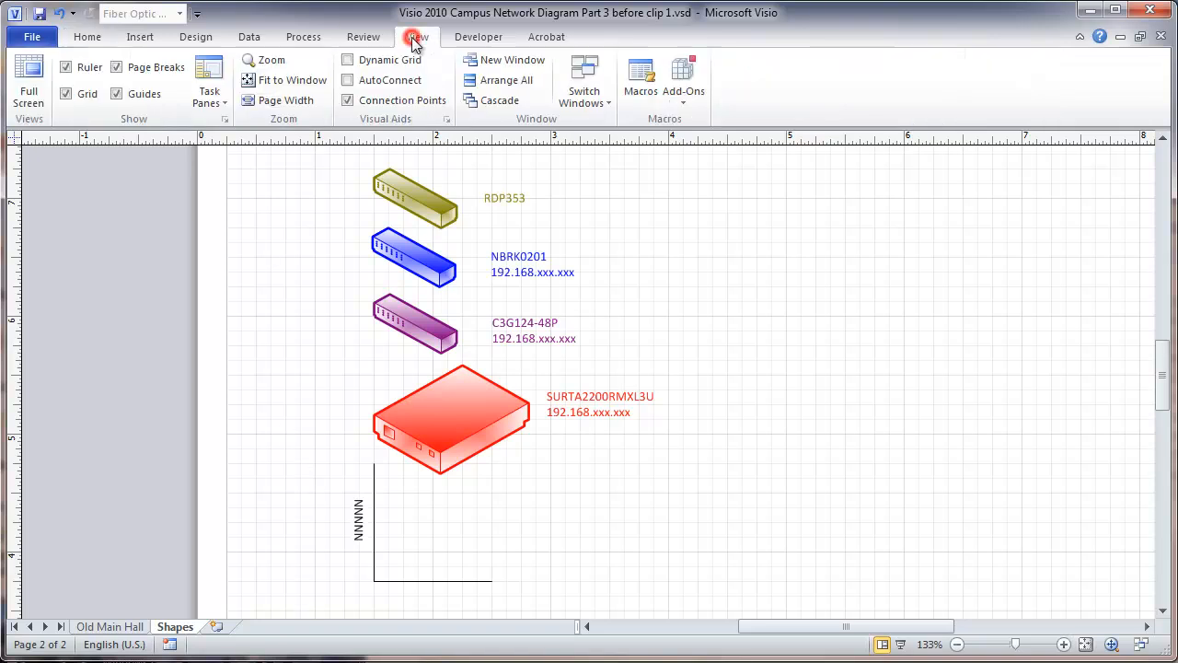
{"action": "left_click", "coordinate": [222, 106]}
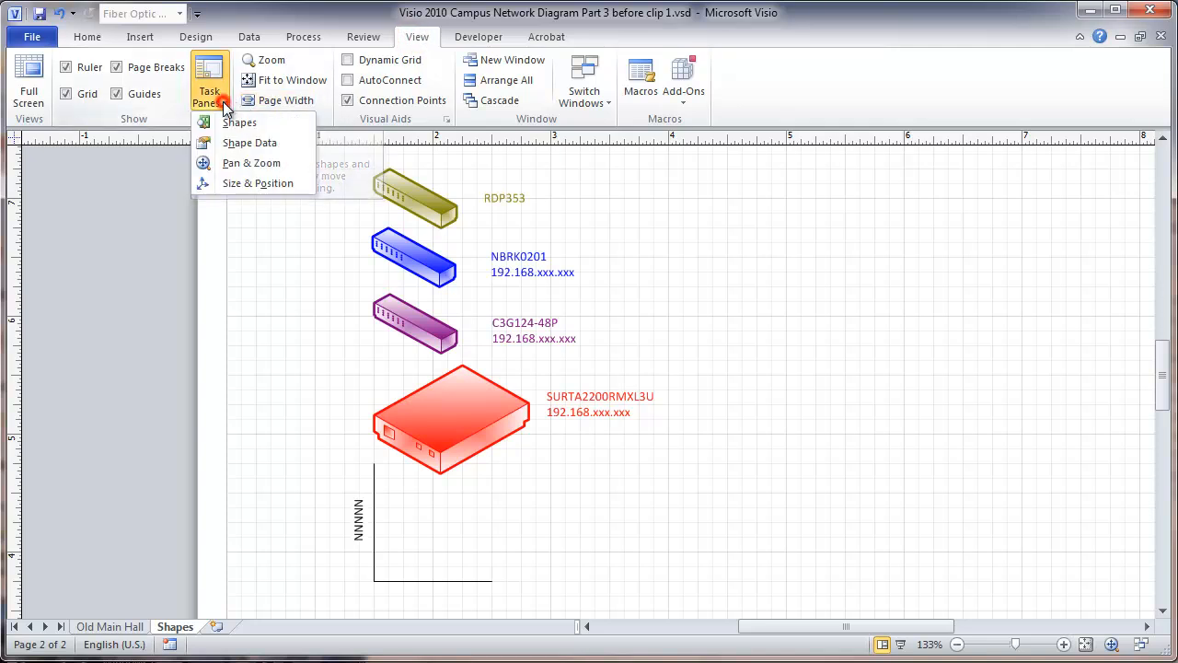
{"action": "left_click", "coordinate": [226, 147]}
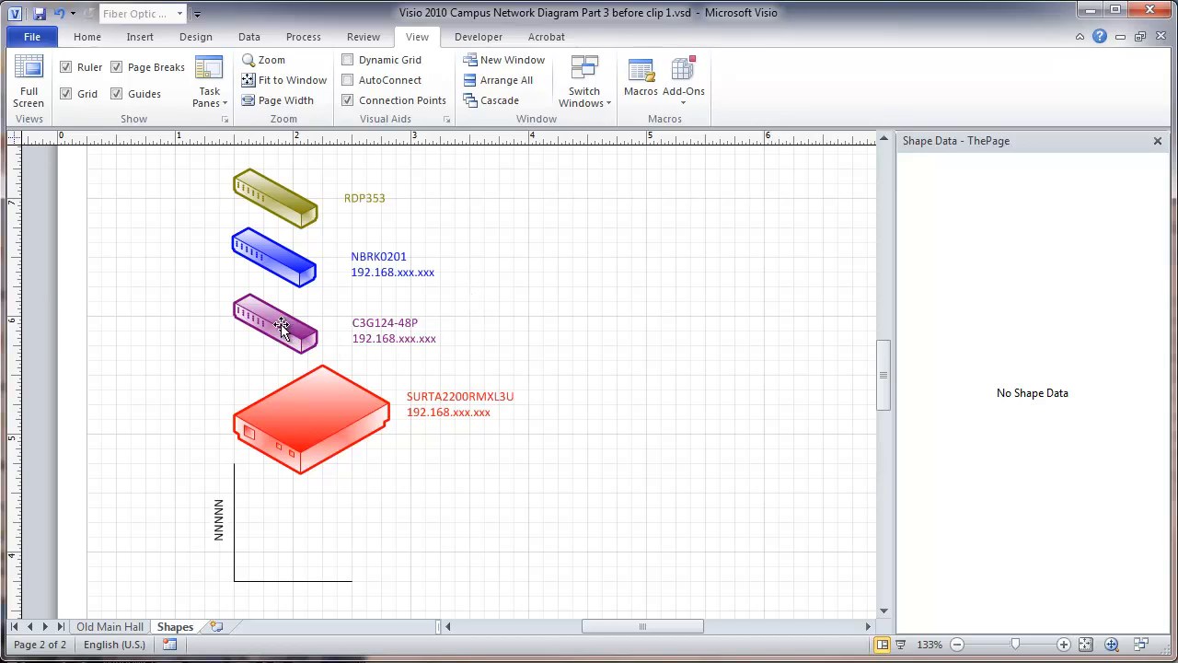
Step: Duplicate the C3G124-48P switch shape to the right of the original and set the copy's Product Number to C3K122-24P
{"action": "left_click_drag", "start_coordinate": [281, 326], "coordinate": [516, 323]}
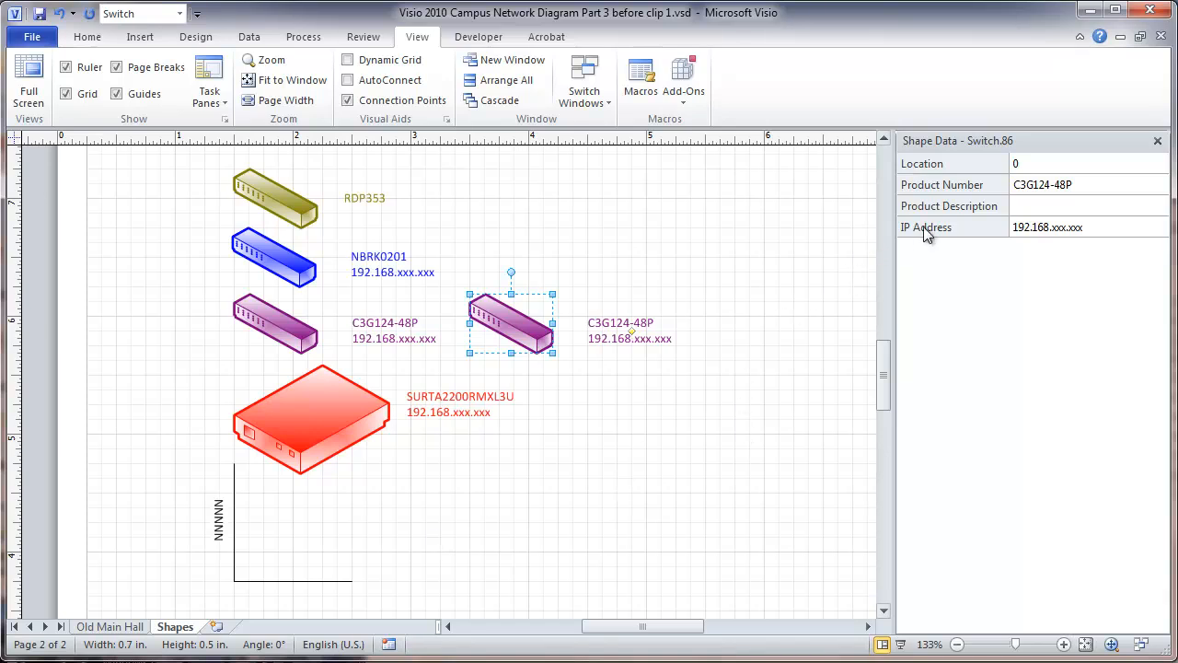
{"action": "left_click", "coordinate": [1029, 188]}
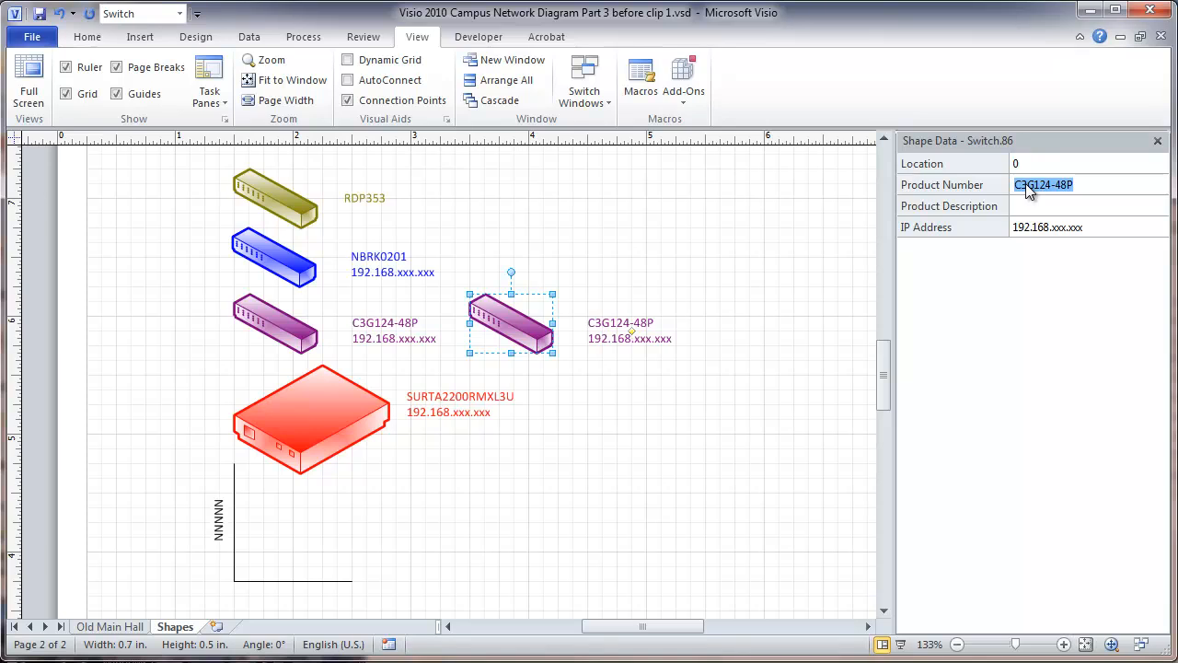
{"action": "type", "text": "C3K"}
{"action": "type", "text": "122"}
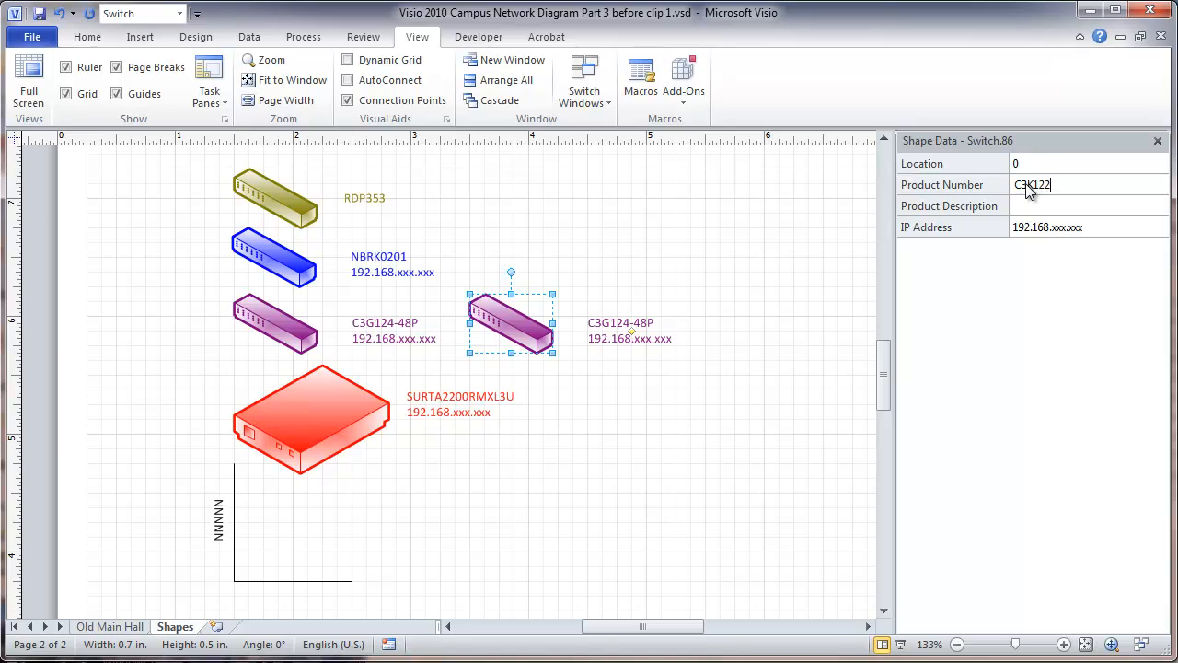
{"action": "type", "text": "-24P"}
{"action": "left_click", "coordinate": [647, 379]}
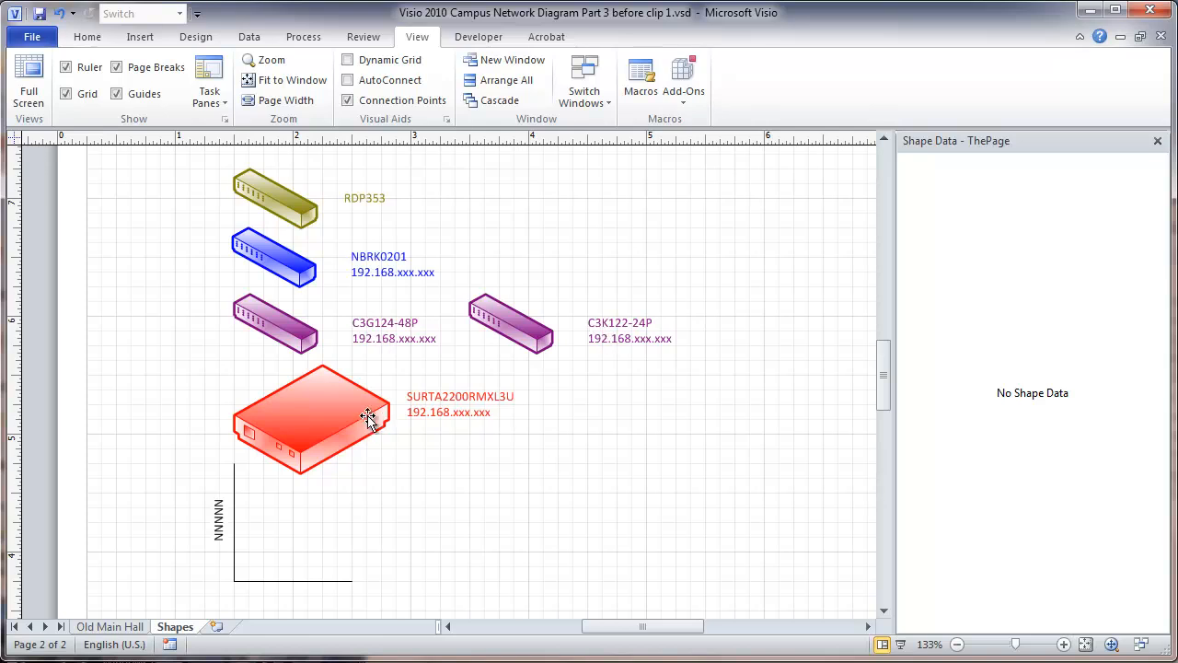
Step: Duplicate the SURTA2200RMXL3U shape below the C3K122-24P switch and set the copy's Product Number to SURTD3000RMXLT3U
{"action": "left_click_drag", "start_coordinate": [328, 415], "coordinate": [594, 451]}
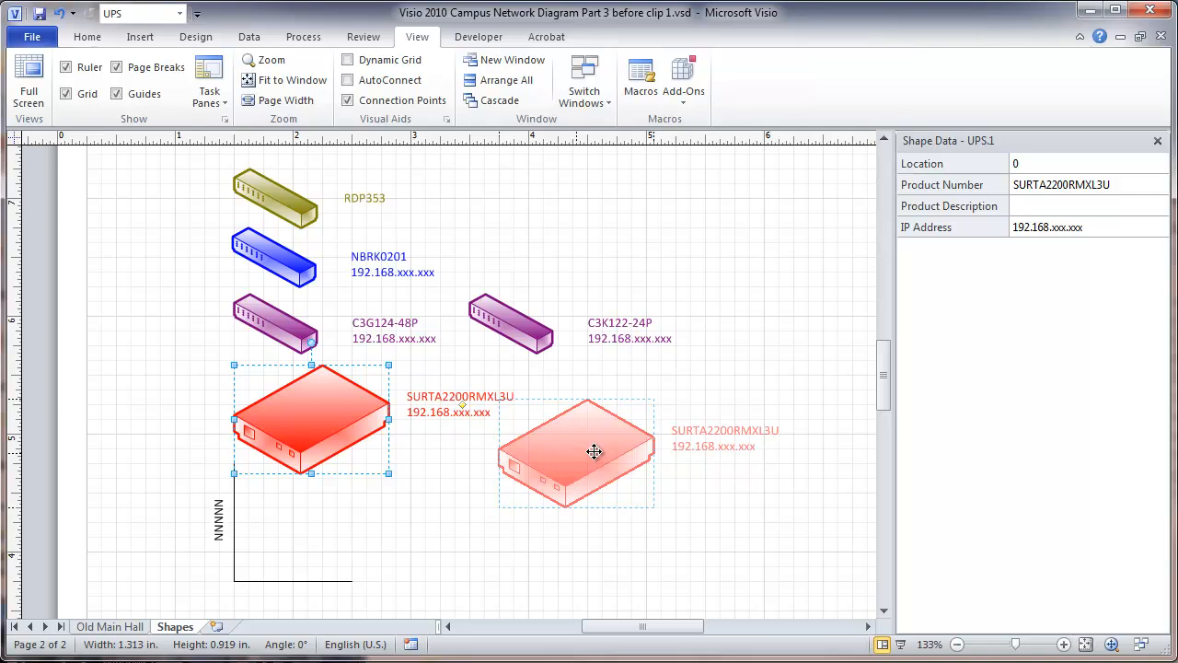
{"action": "left_click_drag", "start_coordinate": [593, 451], "coordinate": [596, 453]}
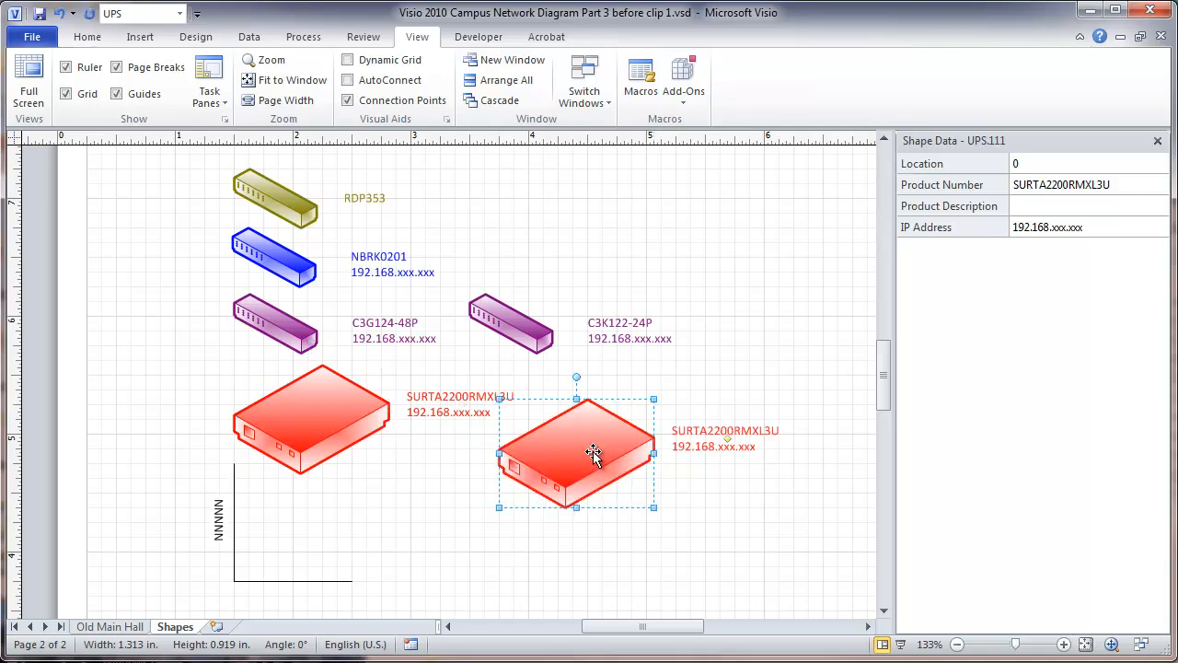
{"action": "left_click", "coordinate": [1044, 184]}
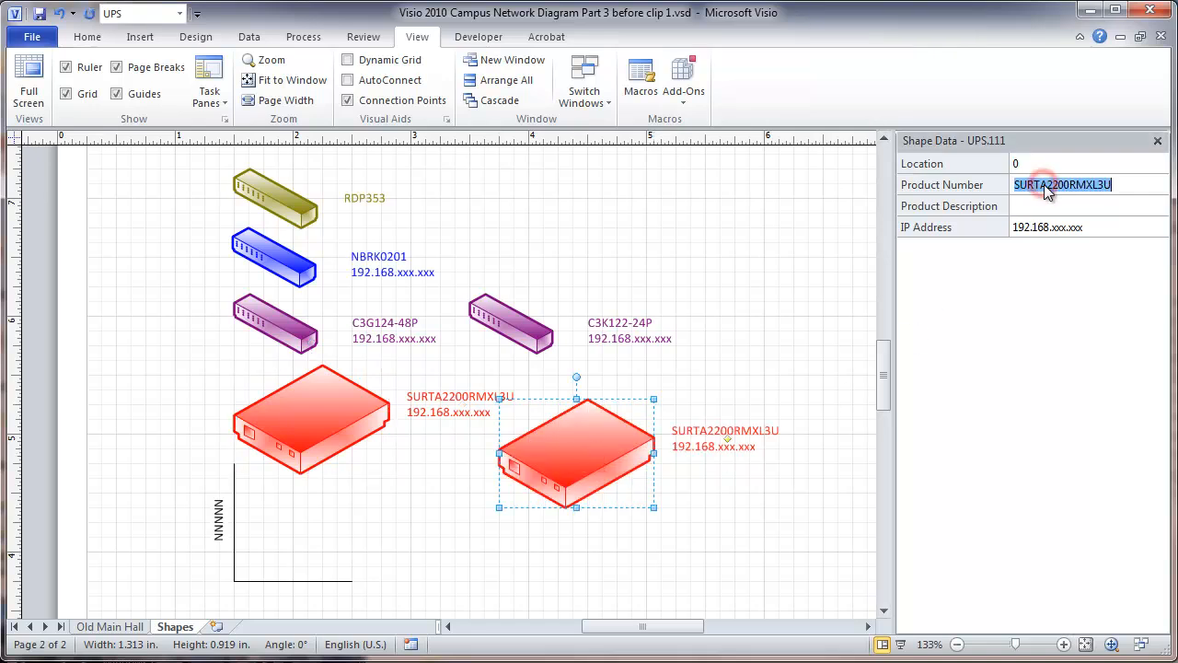
{"action": "left_click", "coordinate": [1043, 184]}
{"action": "left_click_drag", "start_coordinate": [1042, 184], "coordinate": [1123, 184]}
{"action": "type", "text": "D"}
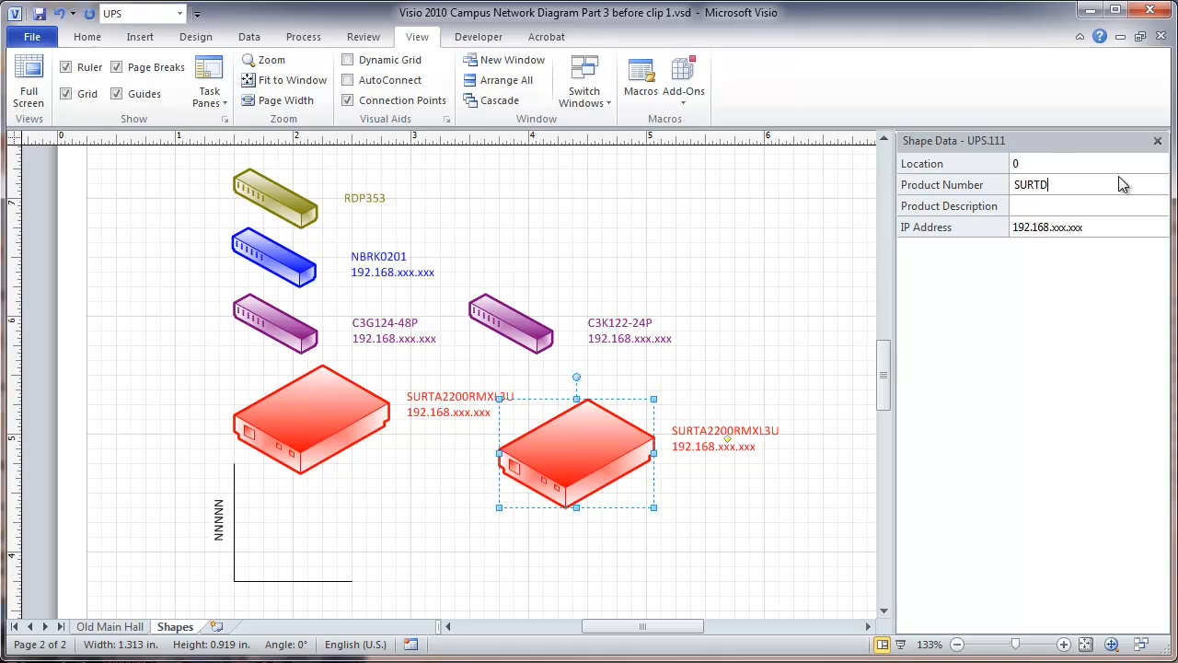
{"action": "type", "text": "3000RMXLT3U"}
{"action": "left_click", "coordinate": [721, 512]}
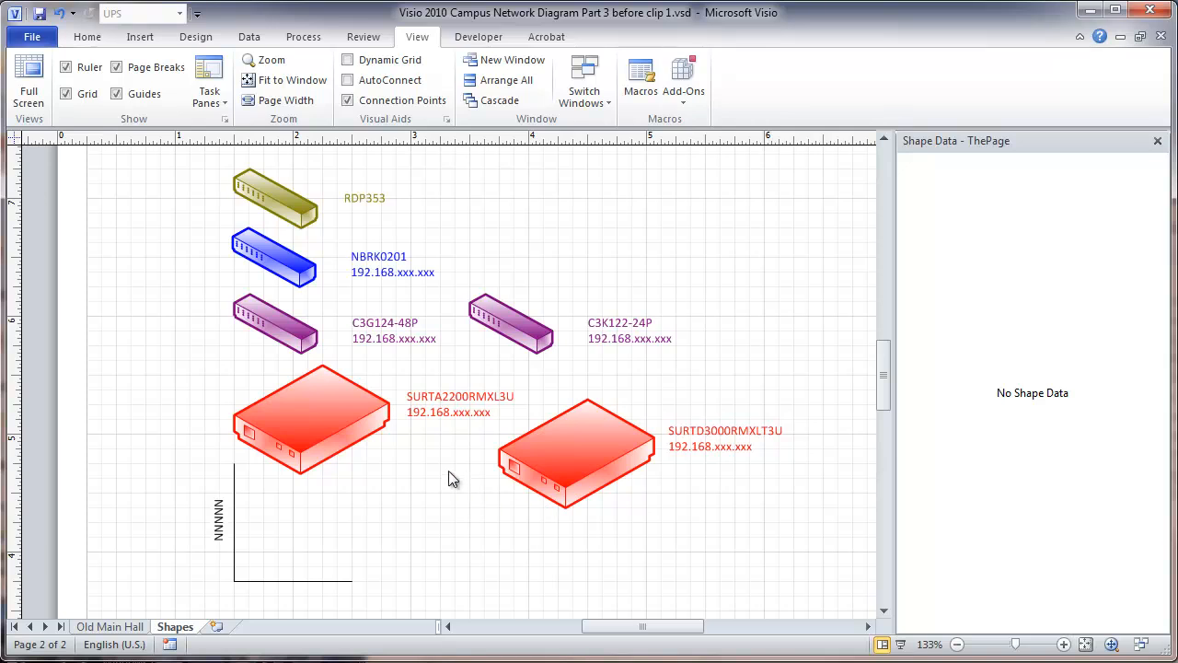
Step: Glue the fiber cable's upper end to the centre of the SURTA2200RMXL3U shape and move its vertical segment left to about 1 inch on the ruler
{"action": "left_click", "coordinate": [234, 544]}
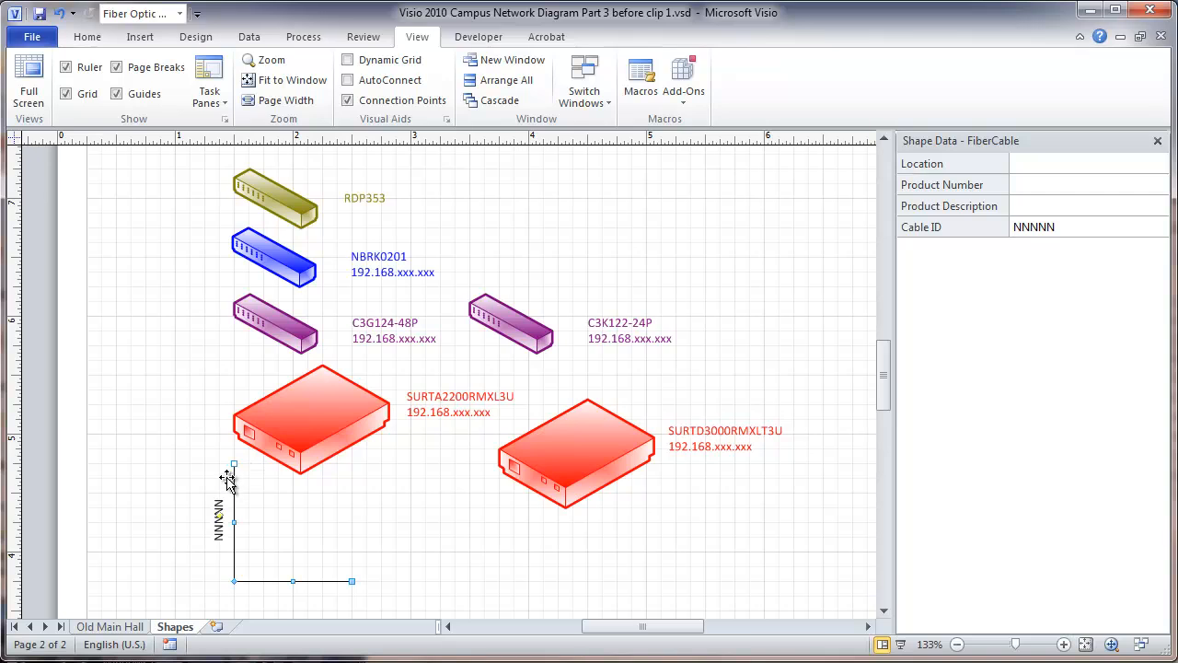
{"action": "left_click_drag", "start_coordinate": [235, 463], "coordinate": [307, 415]}
{"action": "left_click_drag", "start_coordinate": [353, 513], "coordinate": [214, 532]}
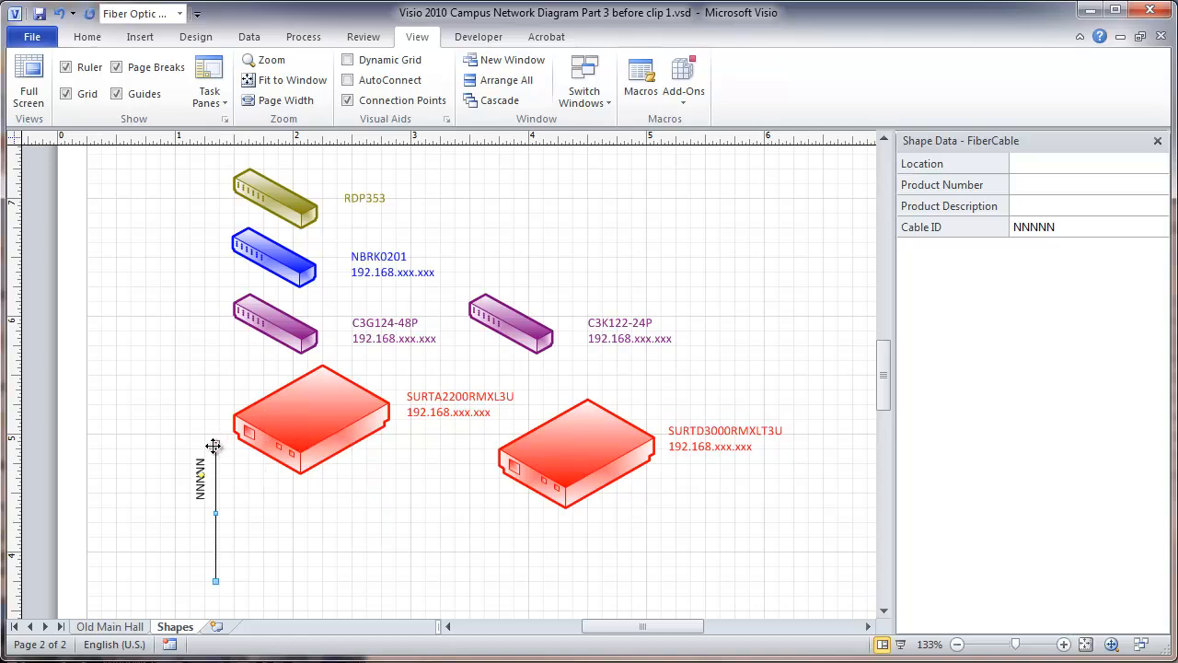
{"action": "left_click_drag", "start_coordinate": [214, 446], "coordinate": [304, 422]}
{"action": "left_click_drag", "start_coordinate": [263, 512], "coordinate": [265, 419]}
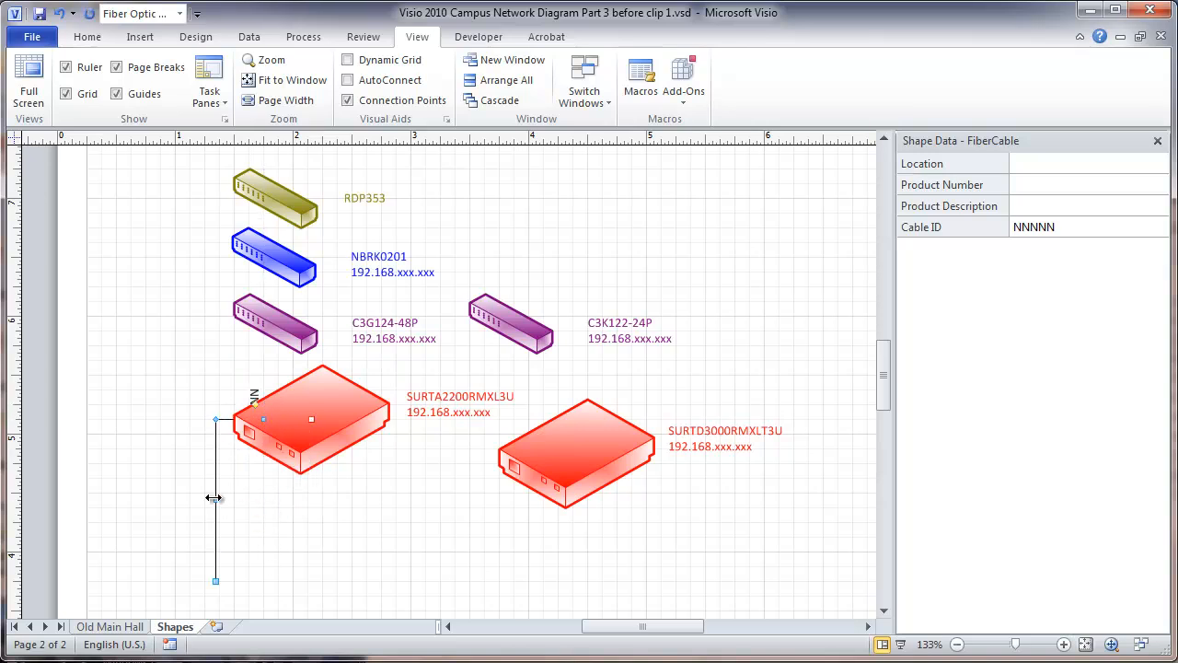
{"action": "left_click_drag", "start_coordinate": [214, 498], "coordinate": [173, 501]}
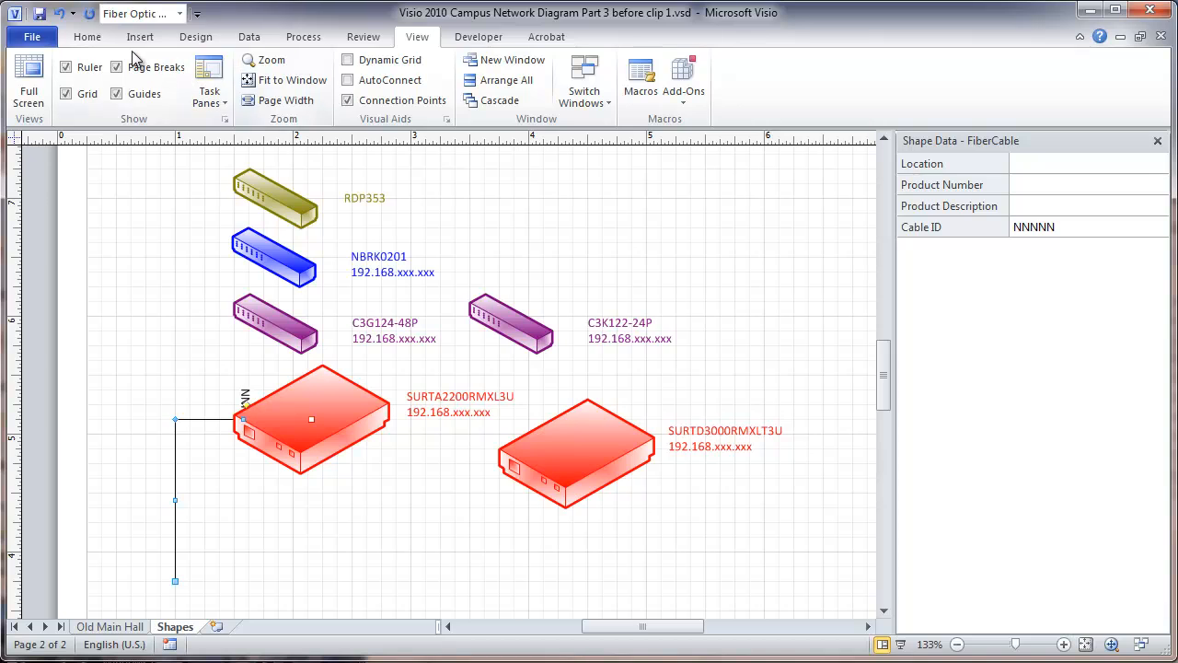
Step: Move the fiber cable's NNNNN text block off the UPS shape to just left of the cable's vertical segment
{"action": "left_click", "coordinate": [87, 36]}
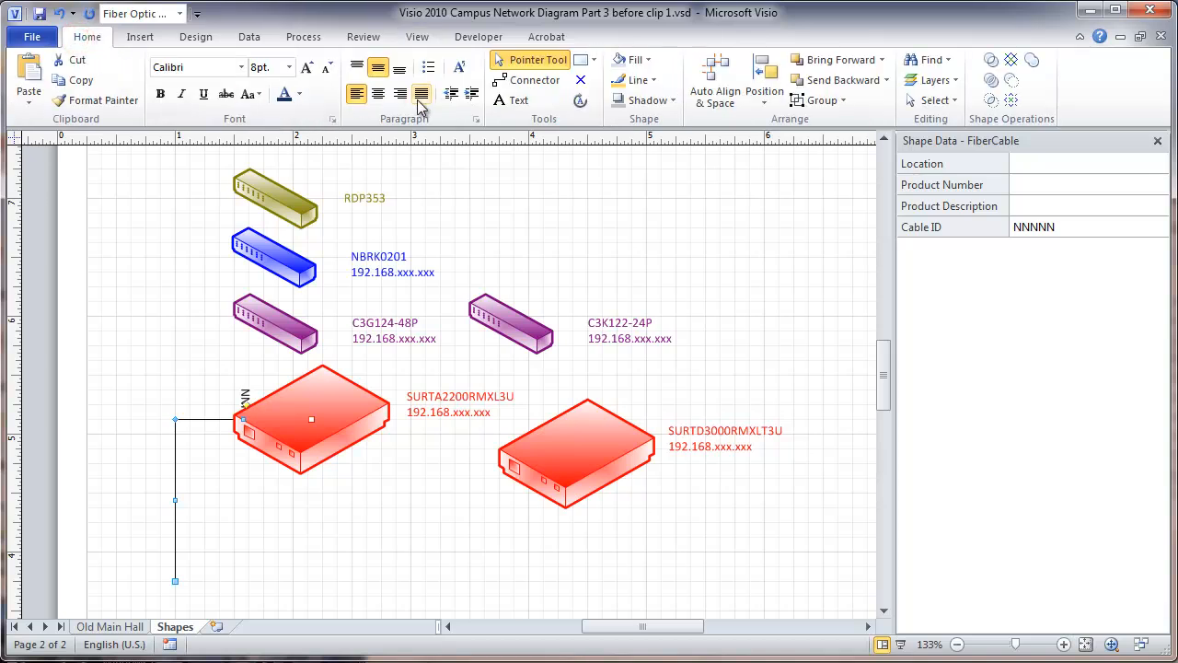
{"action": "left_click", "coordinate": [580, 101]}
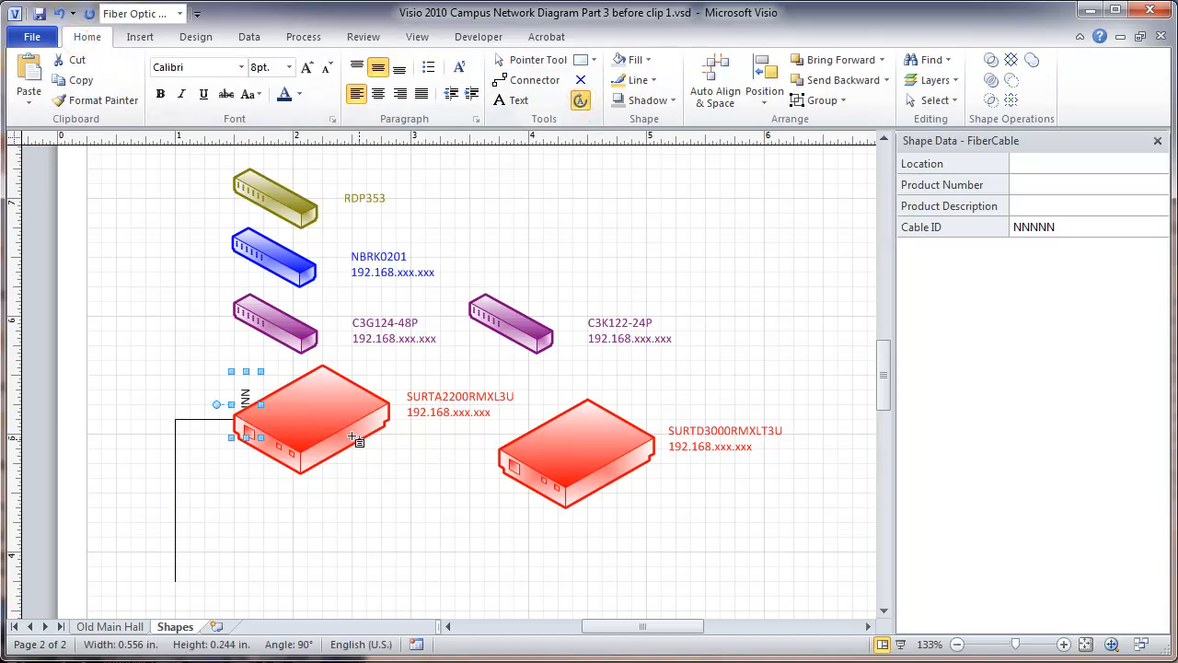
{"action": "left_click_drag", "start_coordinate": [245, 398], "coordinate": [163, 479]}
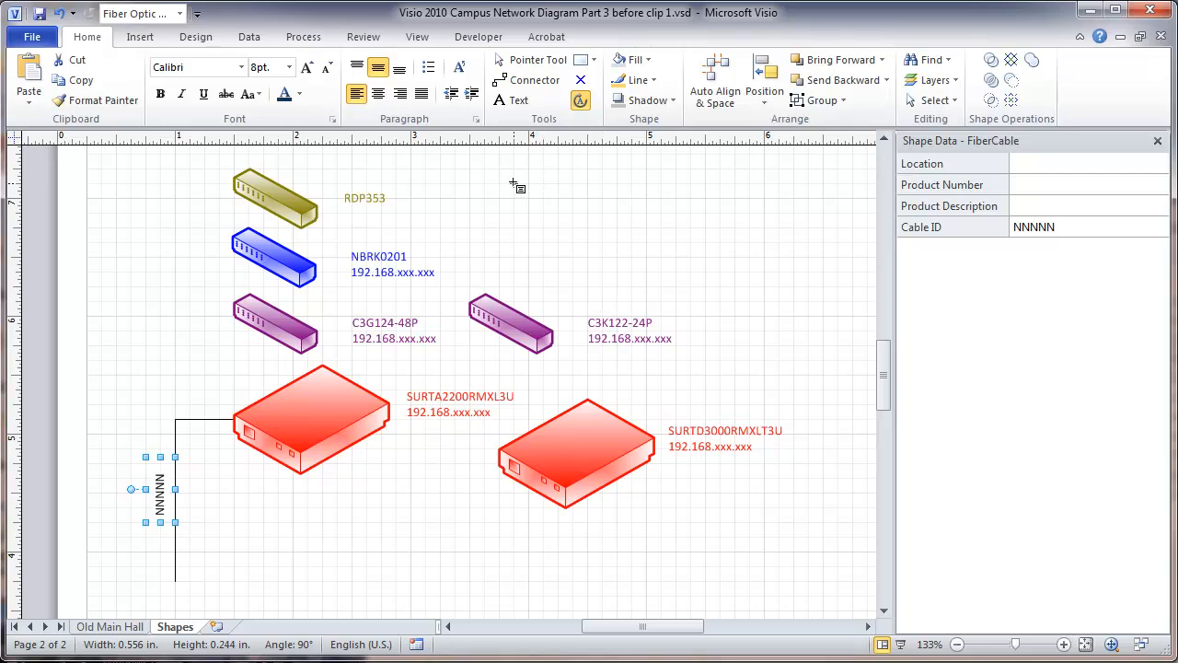
{"action": "left_click", "coordinate": [539, 61]}
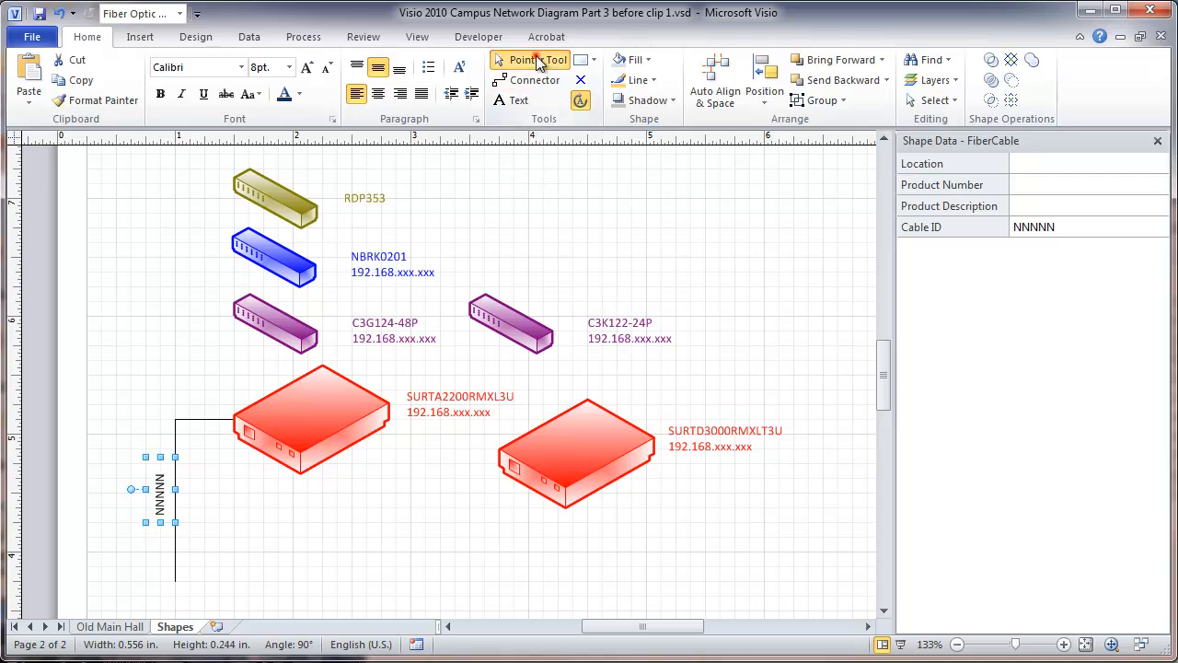
Step: Duplicate the fiber cable with its label below the SURTA2200RMXL3U shape and delete the copy
{"action": "left_click", "coordinate": [200, 420]}
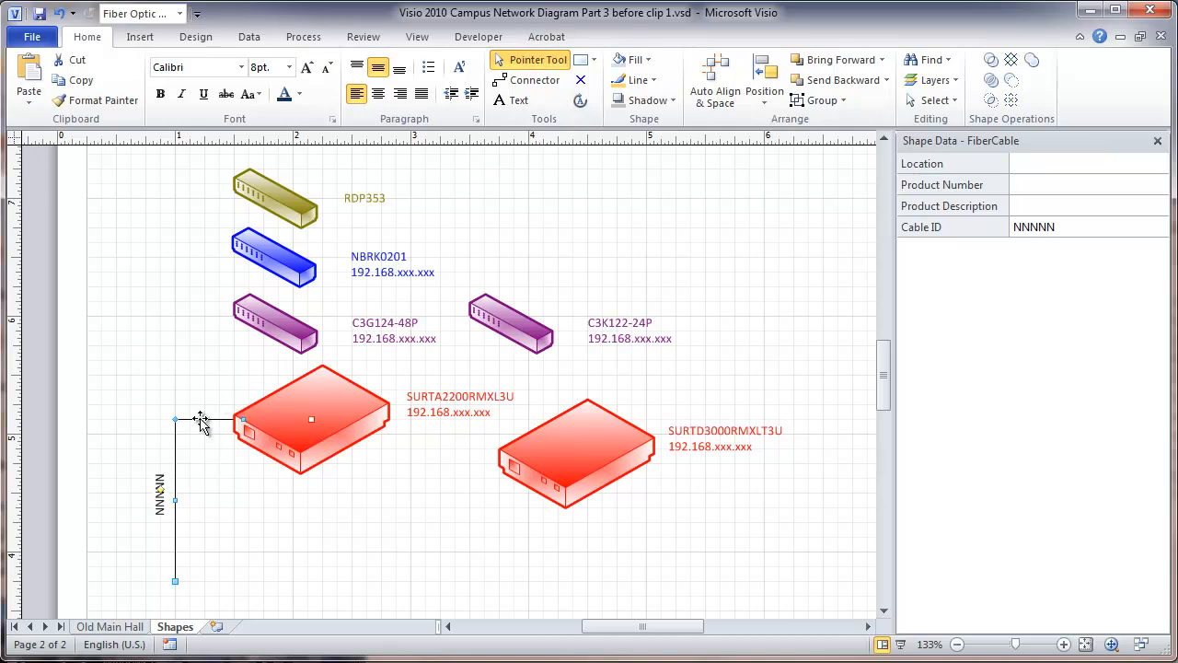
{"action": "left_click_drag", "start_coordinate": [201, 419], "coordinate": [298, 487]}
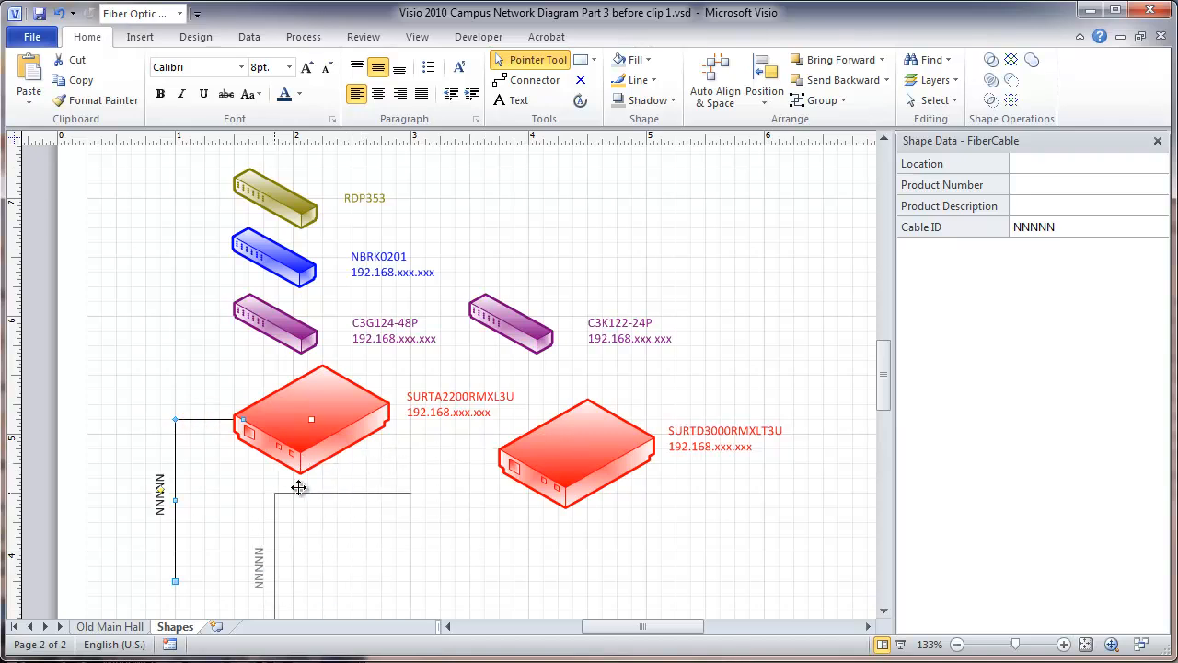
{"action": "left_click_drag", "start_coordinate": [299, 487], "coordinate": [302, 495]}
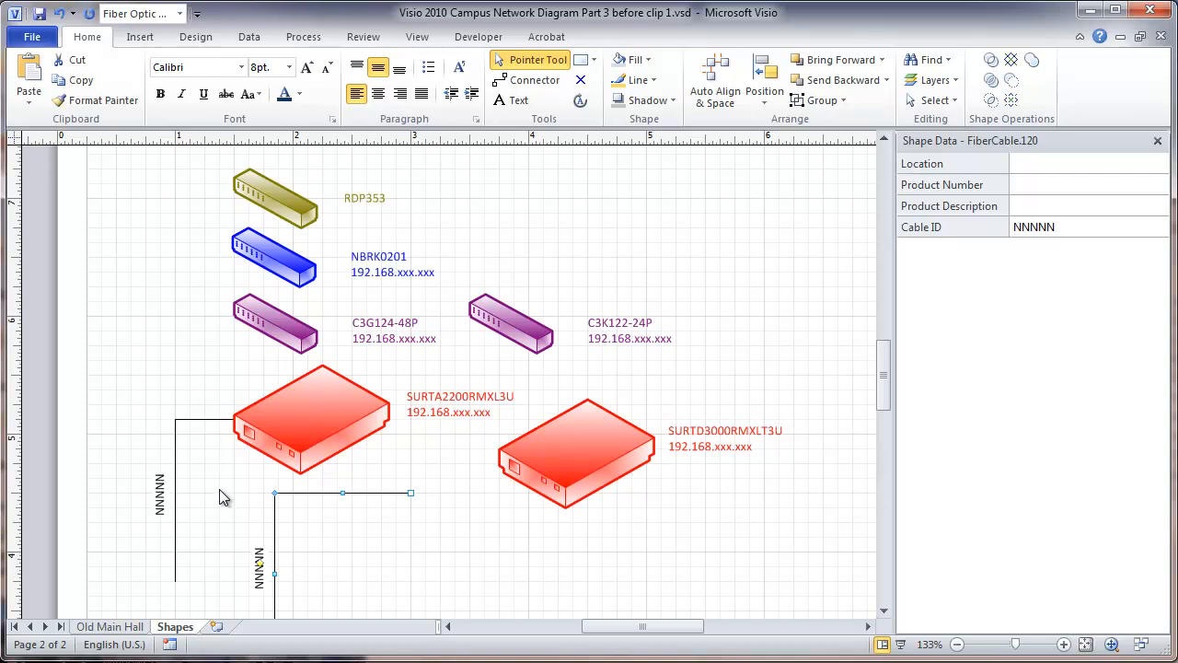
{"action": "left_click", "coordinate": [304, 497]}
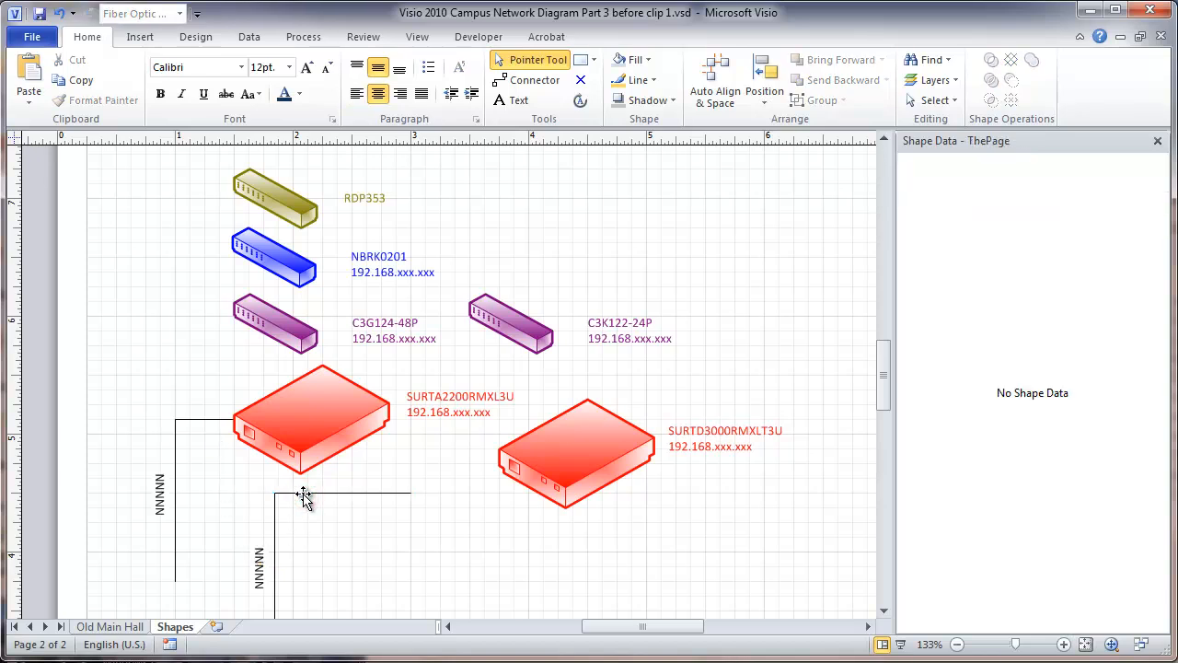
{"action": "left_click", "coordinate": [307, 494]}
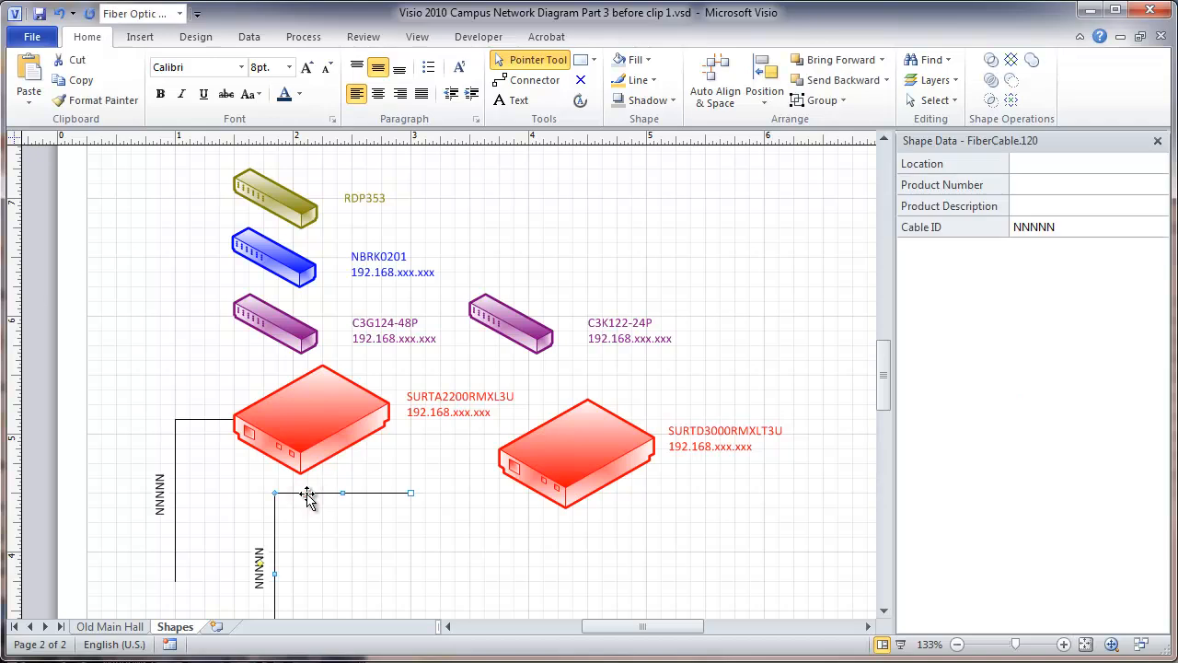
{"action": "key", "text": "Delete"}
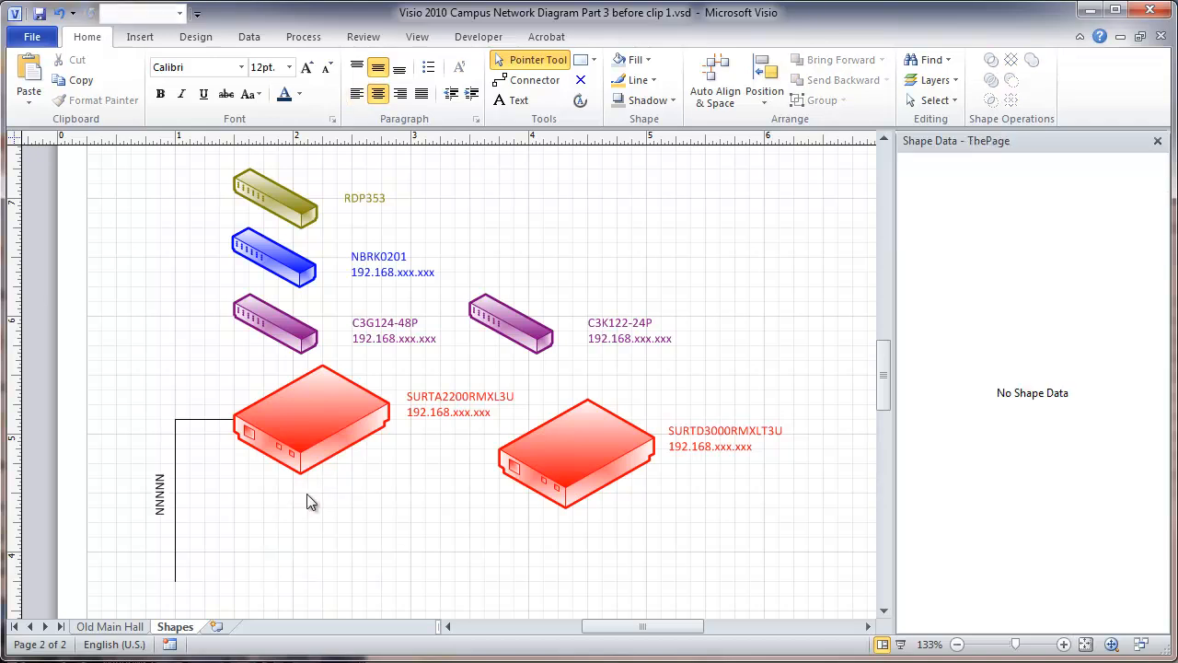
Step: Format the fiber cable beside the SURTA2200RMXL3U shape with a 2¼ pt line weight and the dark yellow recent colour
{"action": "left_click", "coordinate": [202, 426]}
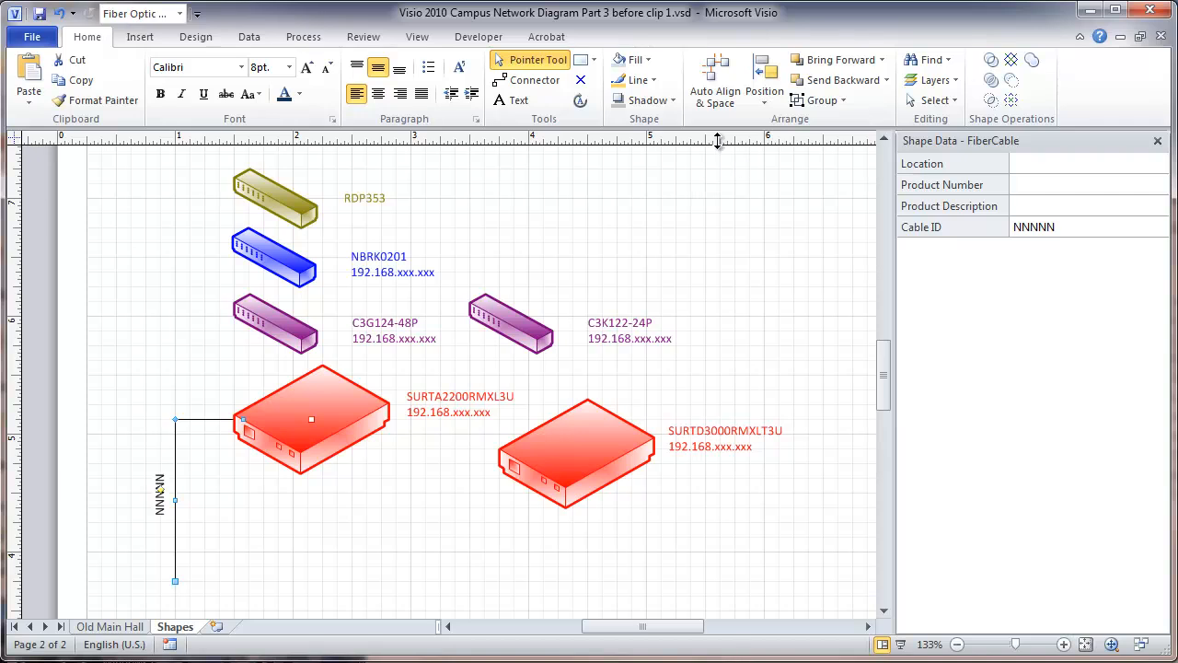
{"action": "left_click", "coordinate": [655, 83]}
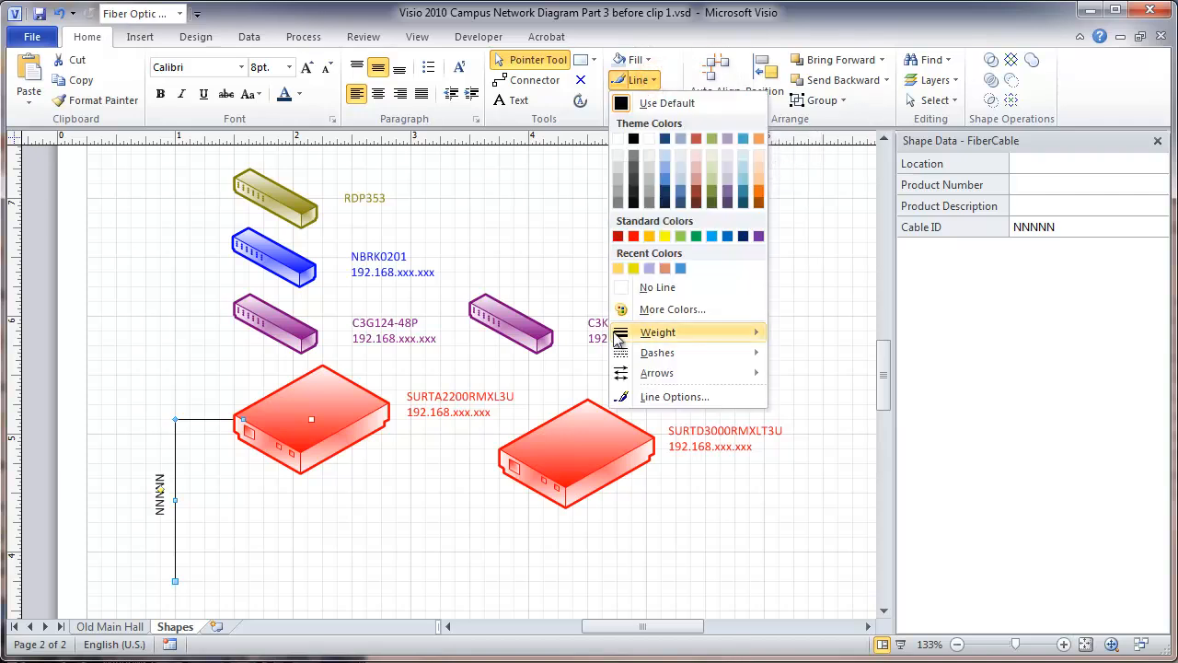
{"action": "mouse_move", "coordinate": [643, 339]}
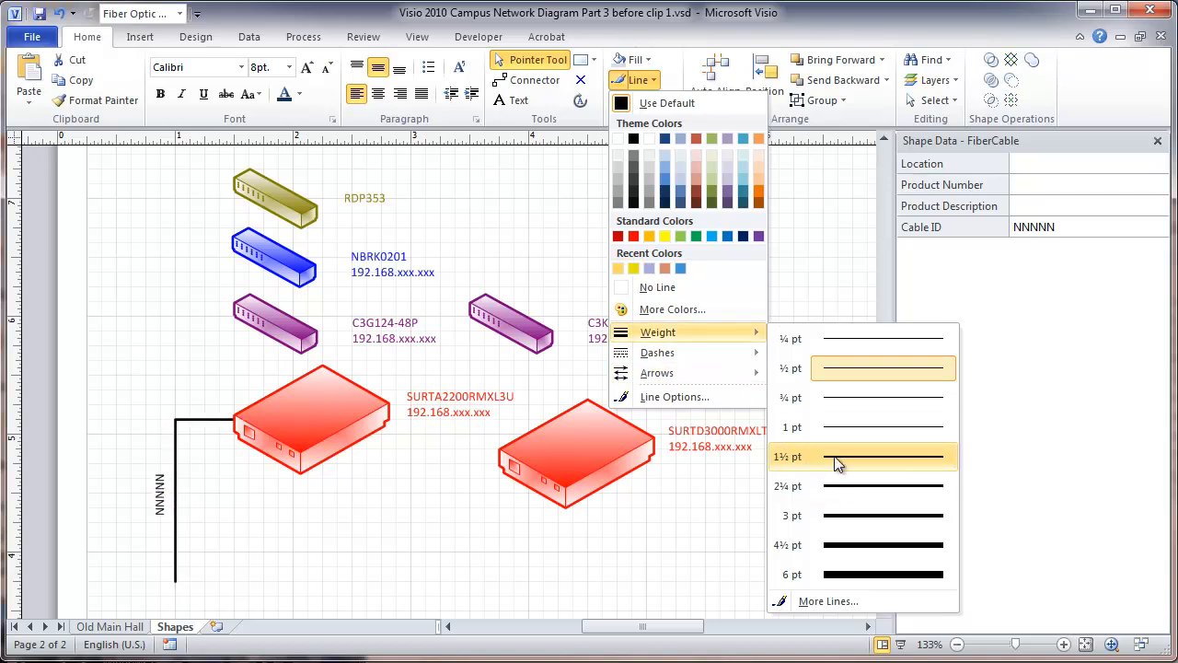
{"action": "left_click", "coordinate": [837, 486]}
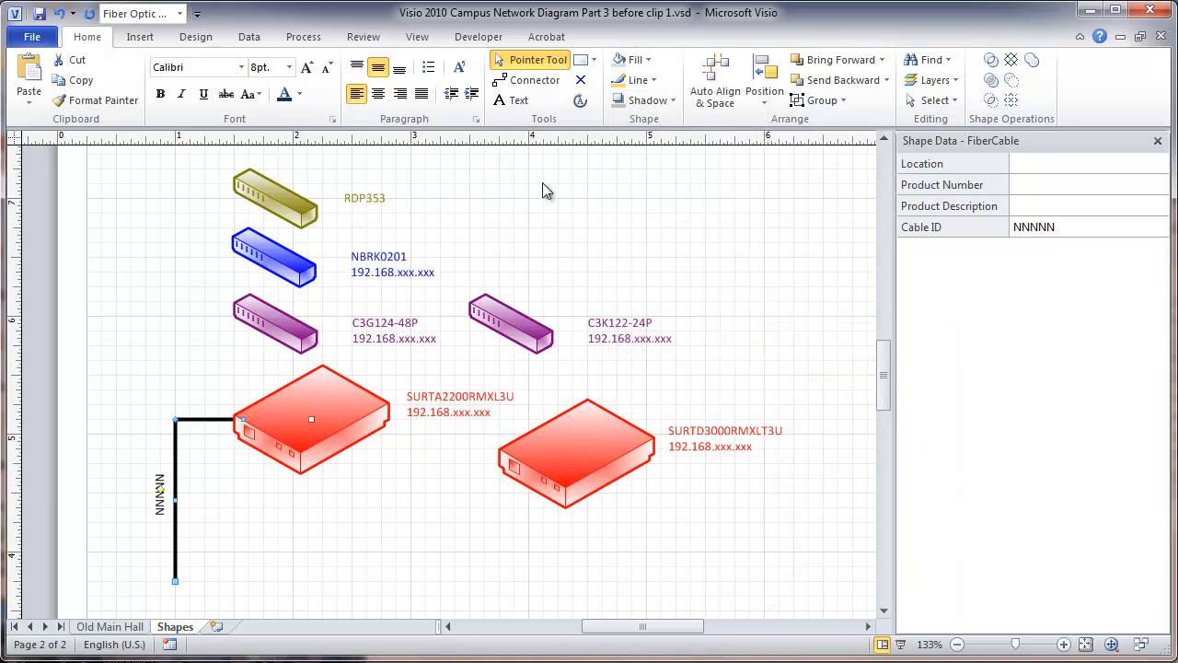
{"action": "left_click", "coordinate": [647, 81]}
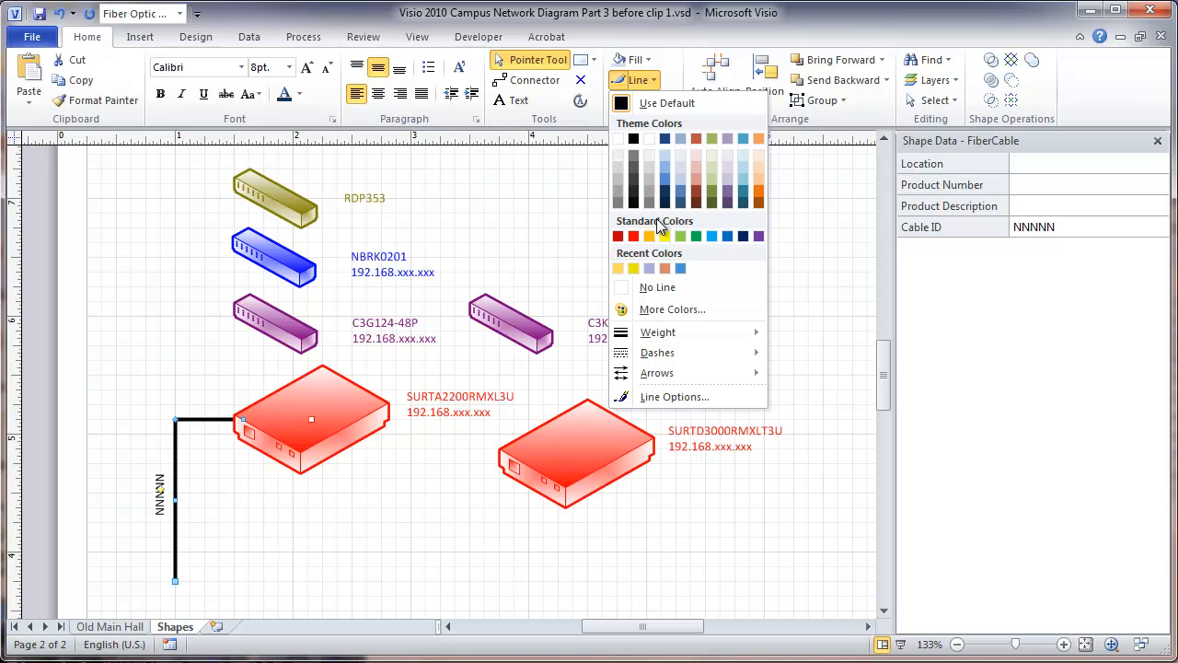
{"action": "left_click", "coordinate": [634, 269]}
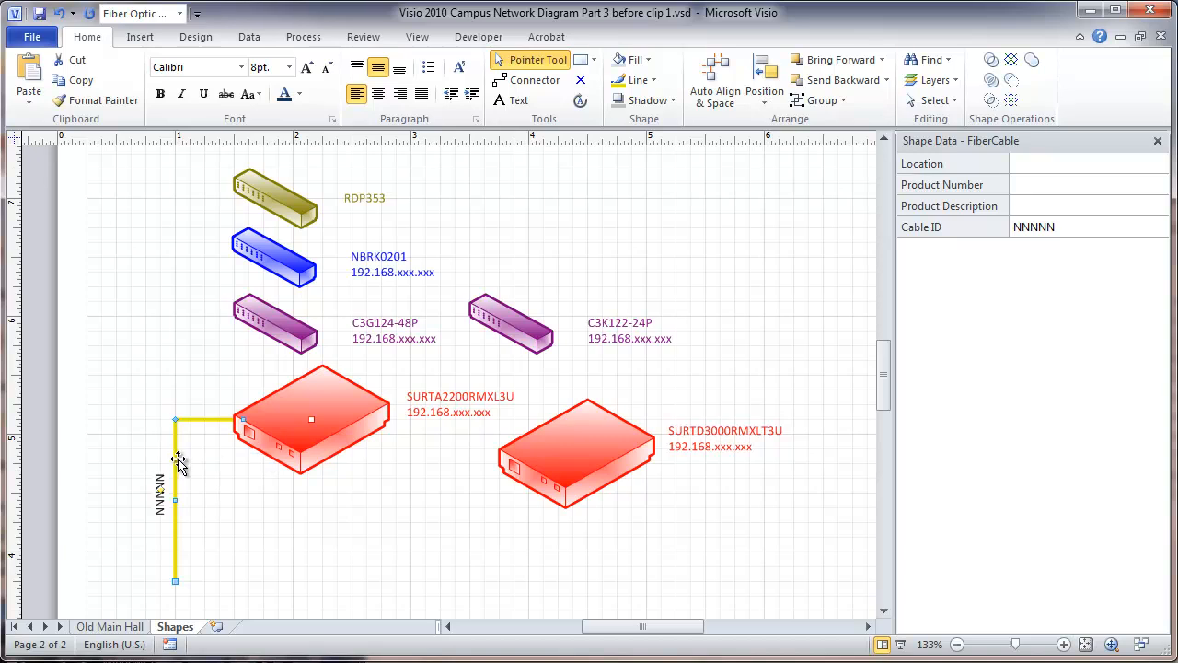
Step: Duplicate the yellow fiber cable beside the SURTD3000RMXLT3U shape and set the copy's line colour to the standard orange
{"action": "left_click_drag", "start_coordinate": [177, 462], "coordinate": [359, 515]}
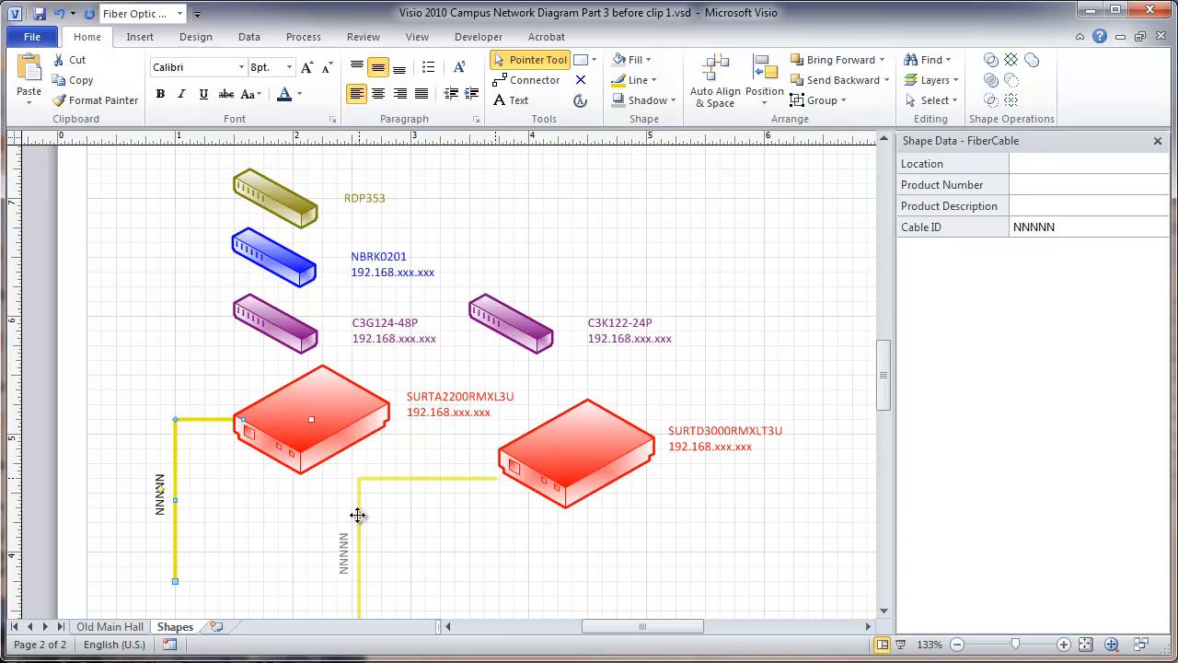
{"action": "left_click_drag", "start_coordinate": [357, 513], "coordinate": [357, 513]}
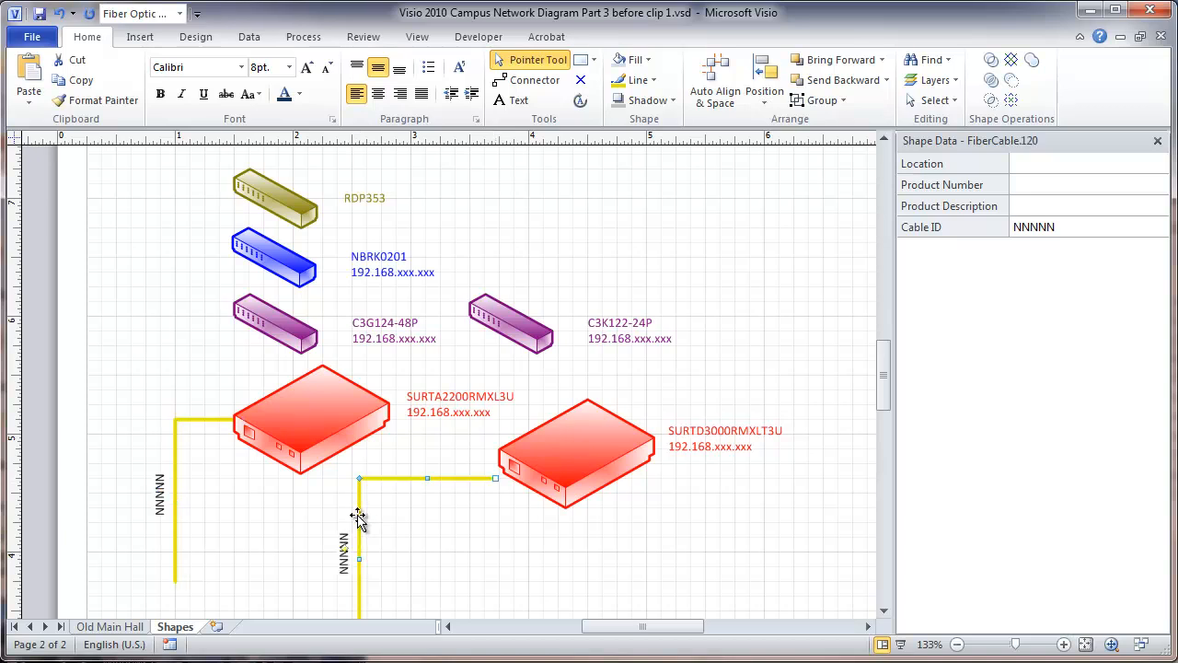
{"action": "left_click", "coordinate": [653, 81]}
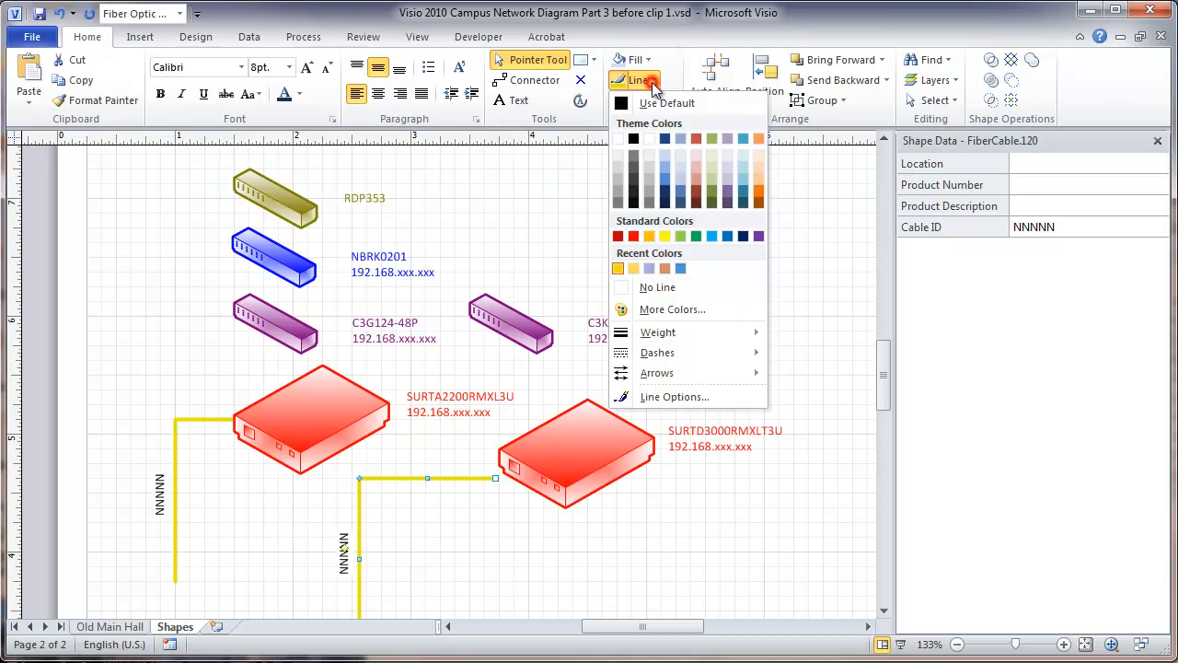
{"action": "left_click", "coordinate": [649, 236]}
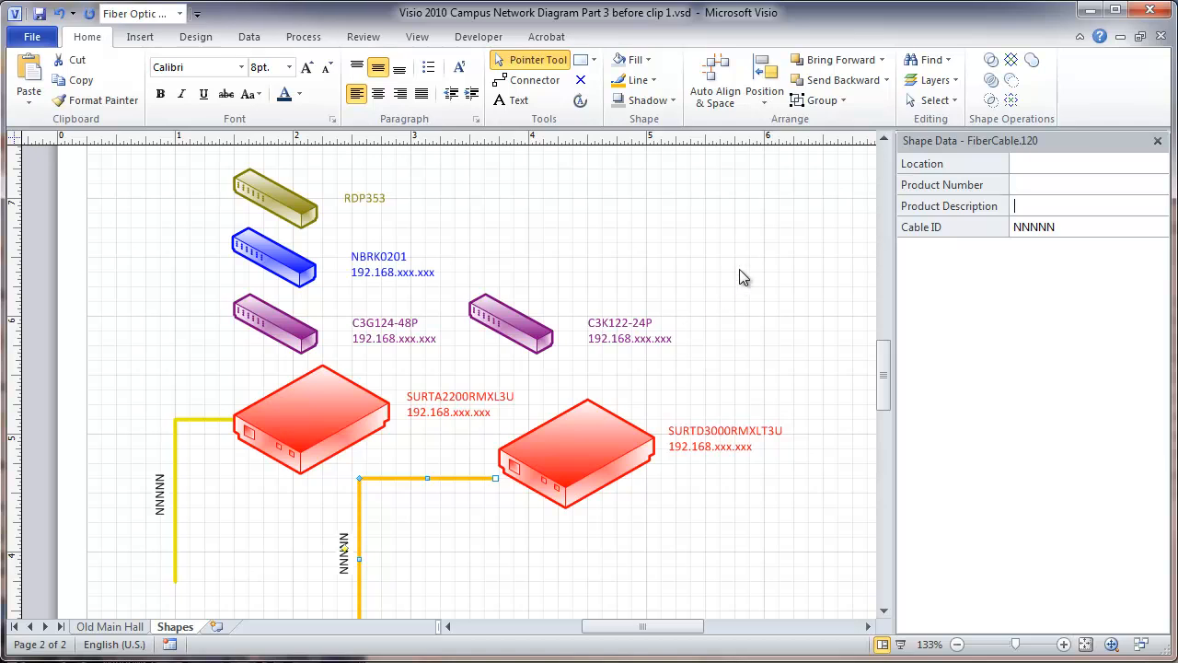
Step: Set the orange cable's Product Description to "Fiber Cable IO 12 MM 62.5" and copy that text into the yellow cable's Product Description
{"action": "type", "text": "Fiber Cable 10 12 MM 62.5"}
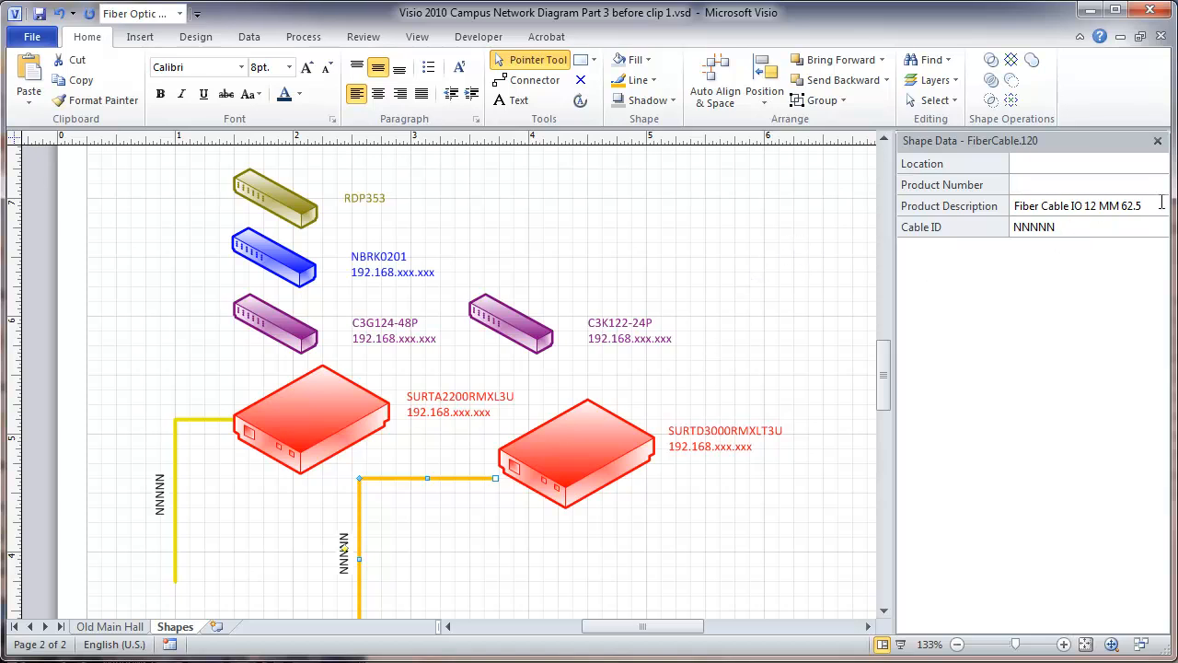
{"action": "left_click_drag", "start_coordinate": [1162, 205], "coordinate": [1014, 200]}
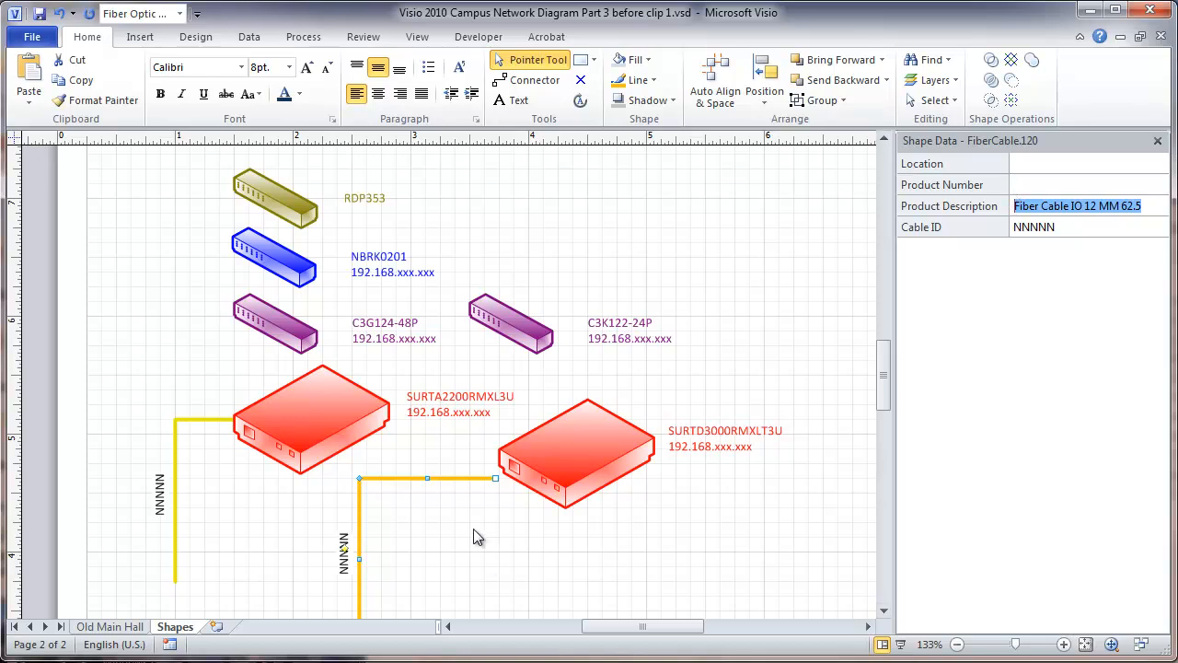
{"action": "left_click", "coordinate": [175, 460]}
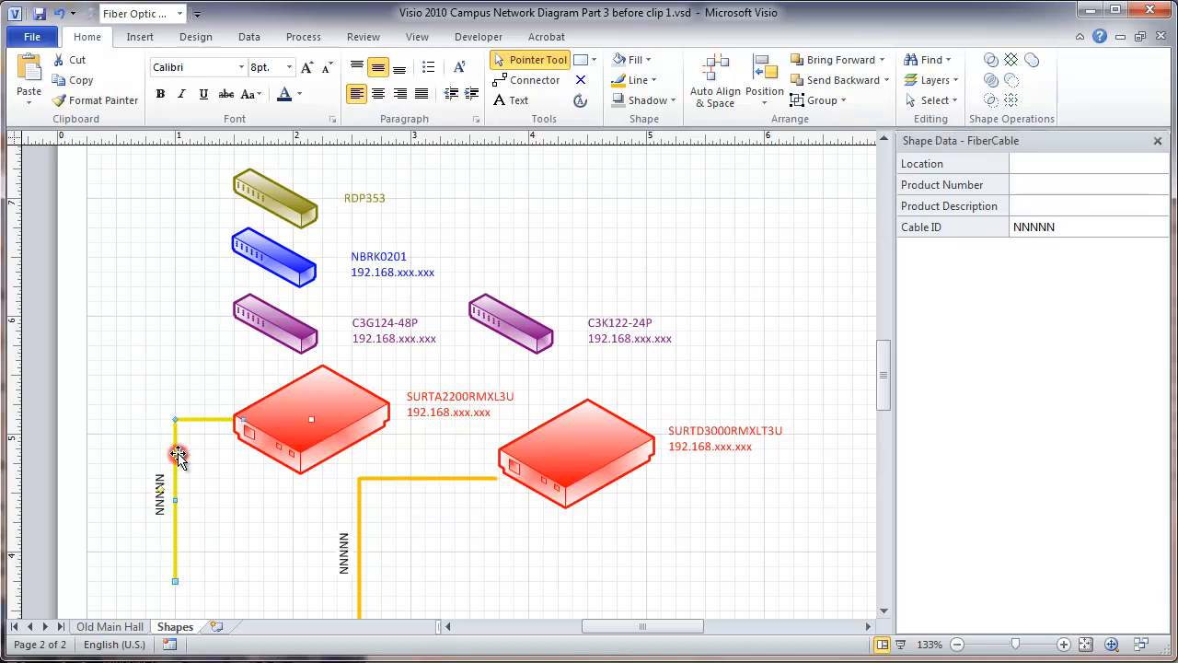
{"action": "left_click", "coordinate": [1045, 205]}
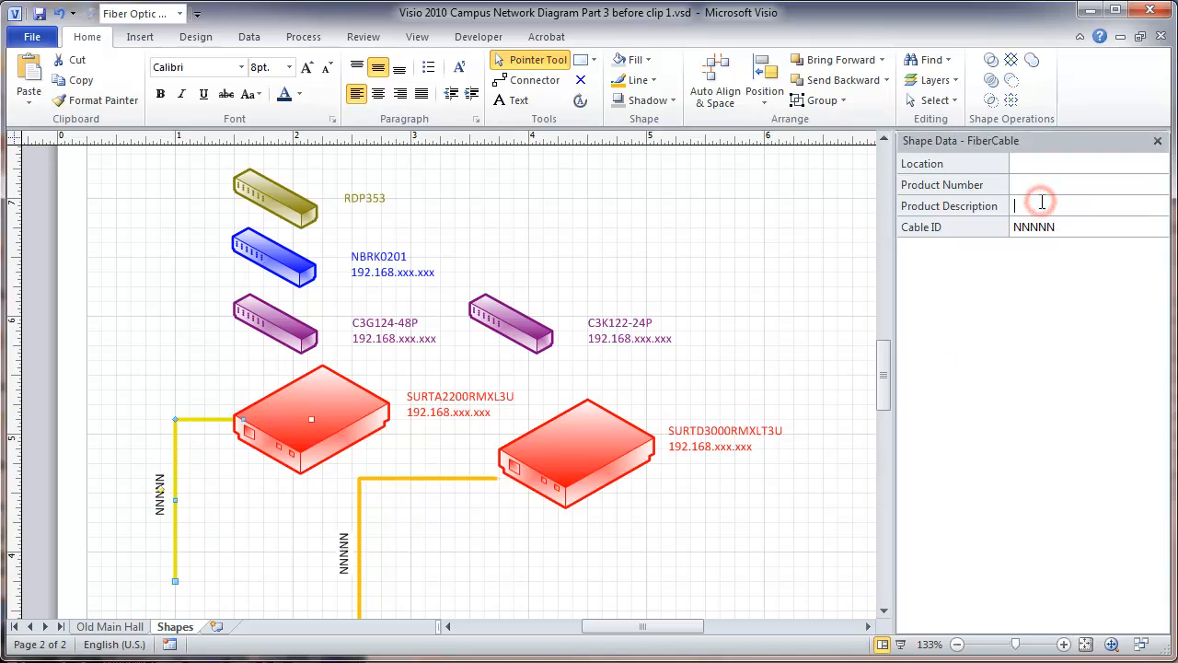
{"action": "left_click", "coordinate": [1070, 206]}
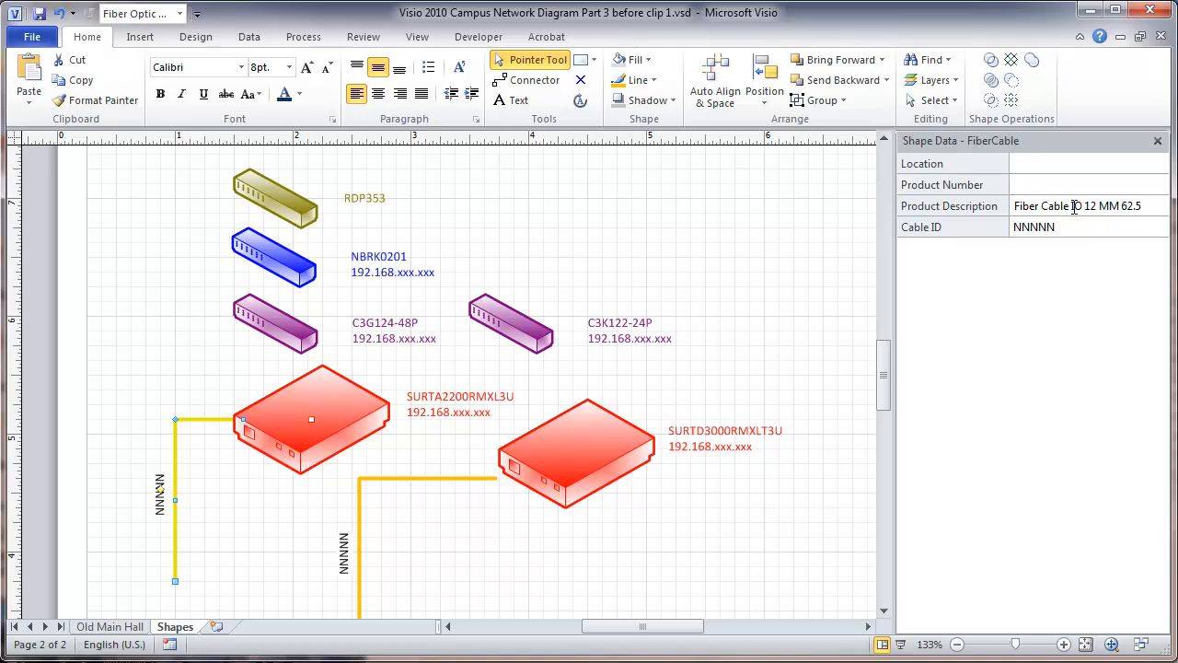
Step: Edit the yellow cable's Product Description to read "Fiber Cable OSP 12 SM" and deselect the cable
{"action": "left_click_drag", "start_coordinate": [1071, 206], "coordinate": [1083, 208]}
{"action": "type", "text": "OSP"}
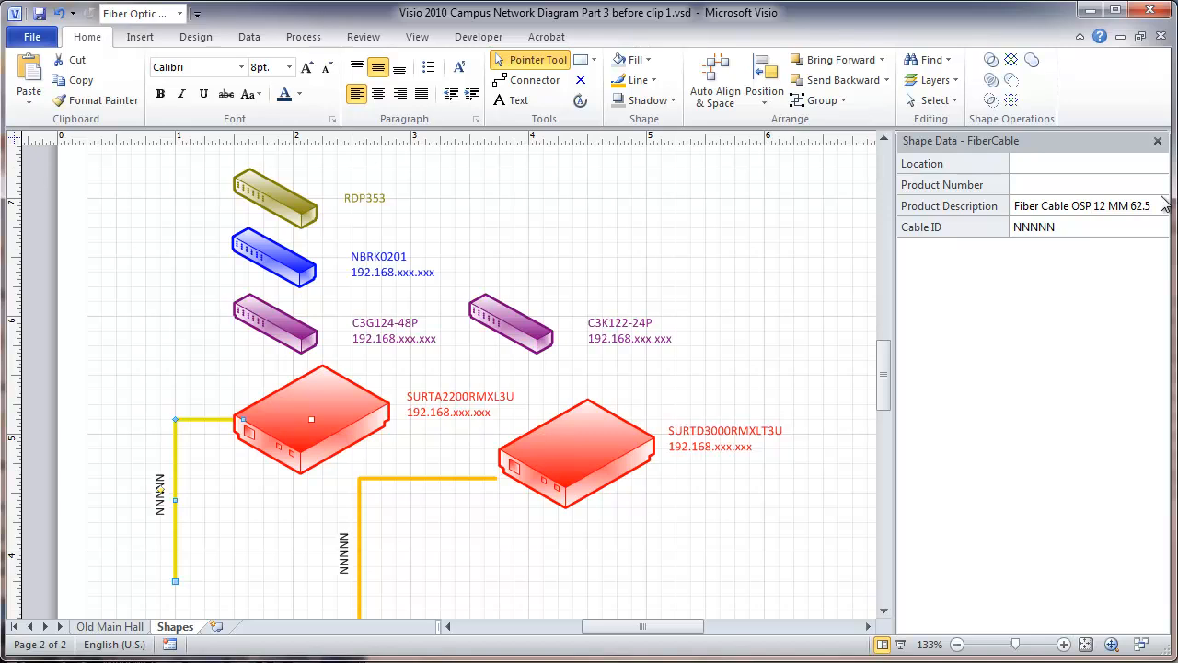
{"action": "left_click", "coordinate": [1112, 204]}
{"action": "left_click_drag", "start_coordinate": [1111, 204], "coordinate": [1152, 206]}
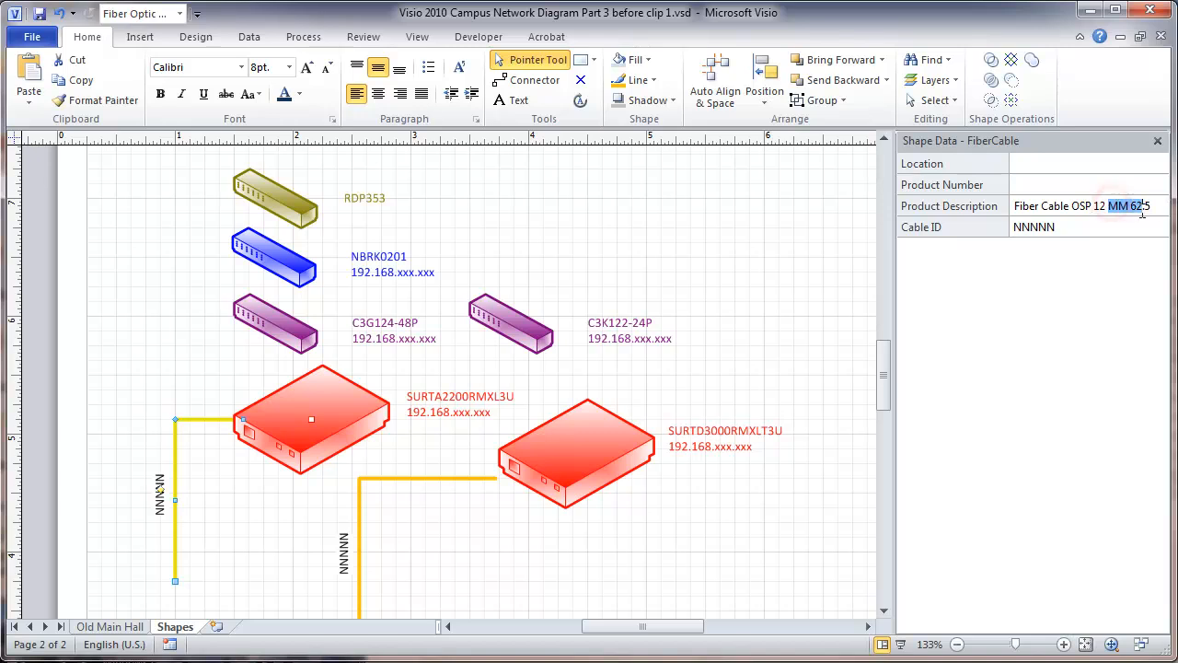
{"action": "type", "text": "SM"}
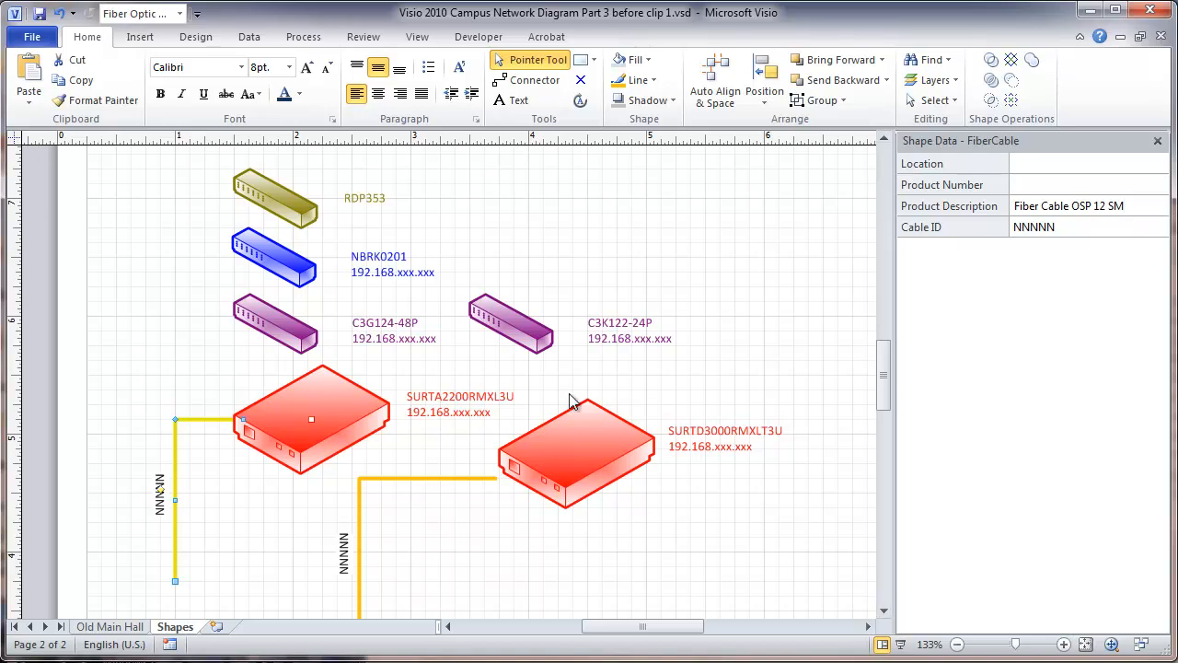
{"action": "left_click", "coordinate": [253, 521]}
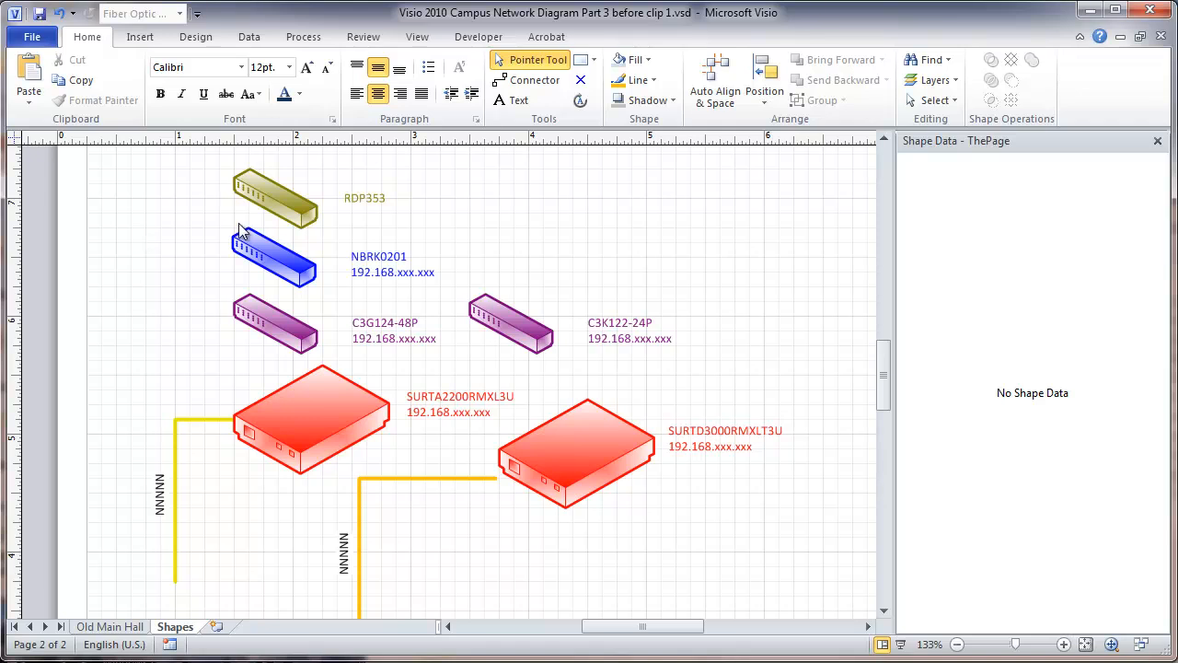
Step: Show the Shapes pane and create a new blank stencil in US units
{"action": "left_click", "coordinate": [479, 36]}
{"action": "left_click", "coordinate": [418, 41]}
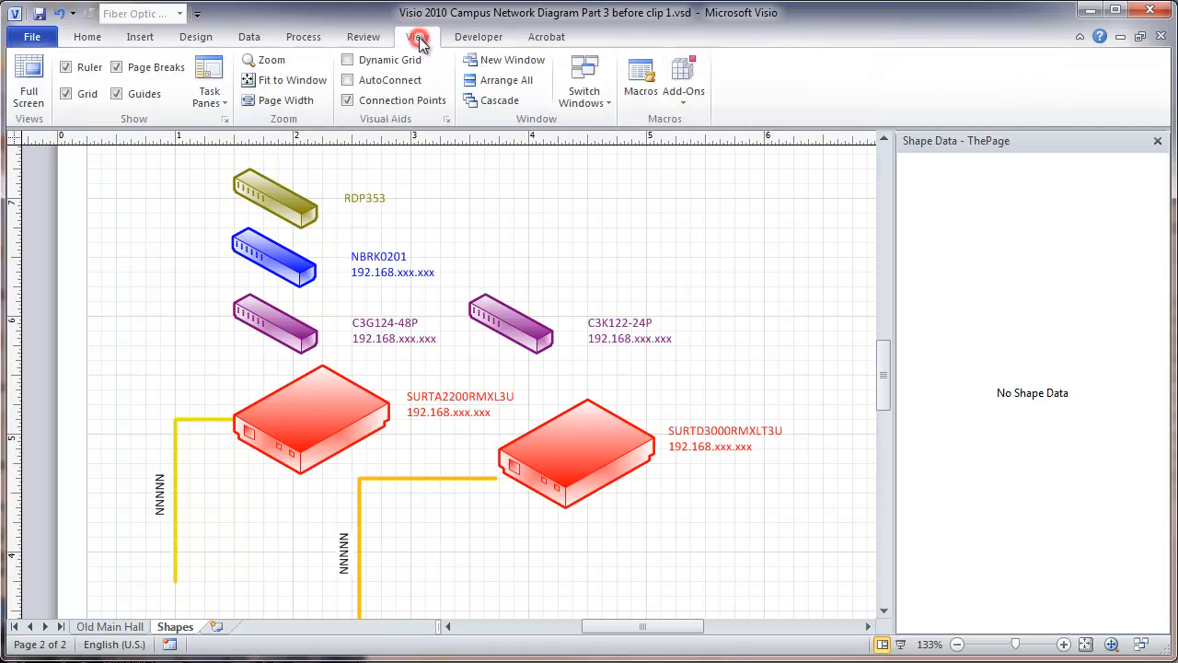
{"action": "left_click", "coordinate": [210, 97]}
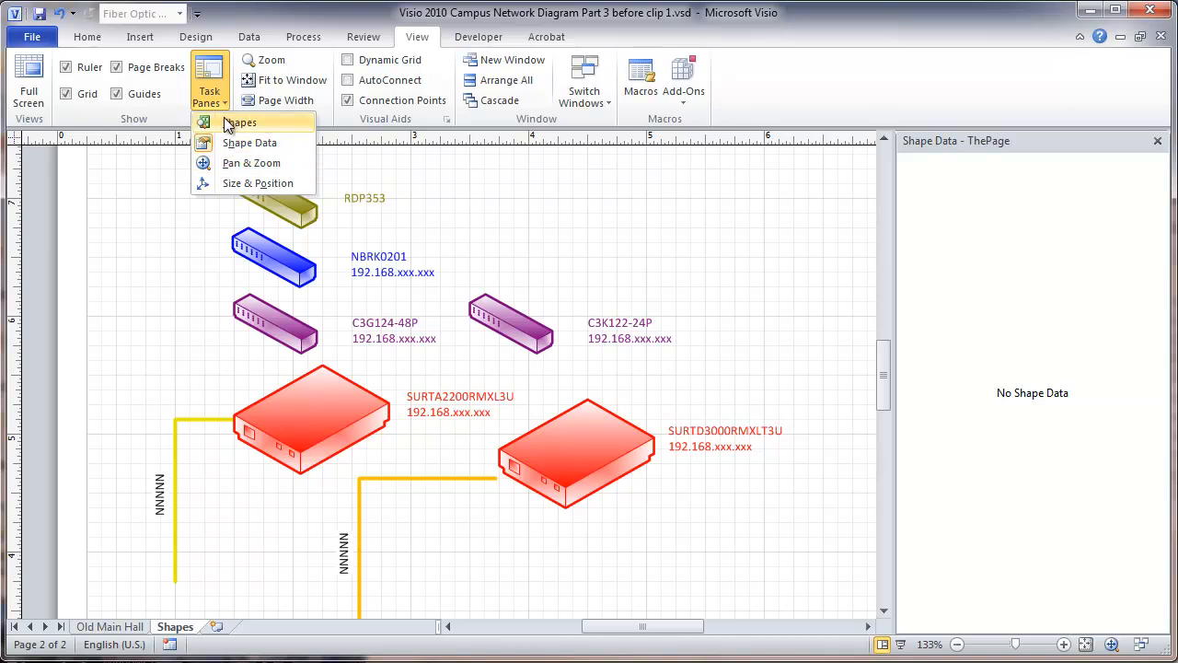
{"action": "left_click", "coordinate": [229, 124]}
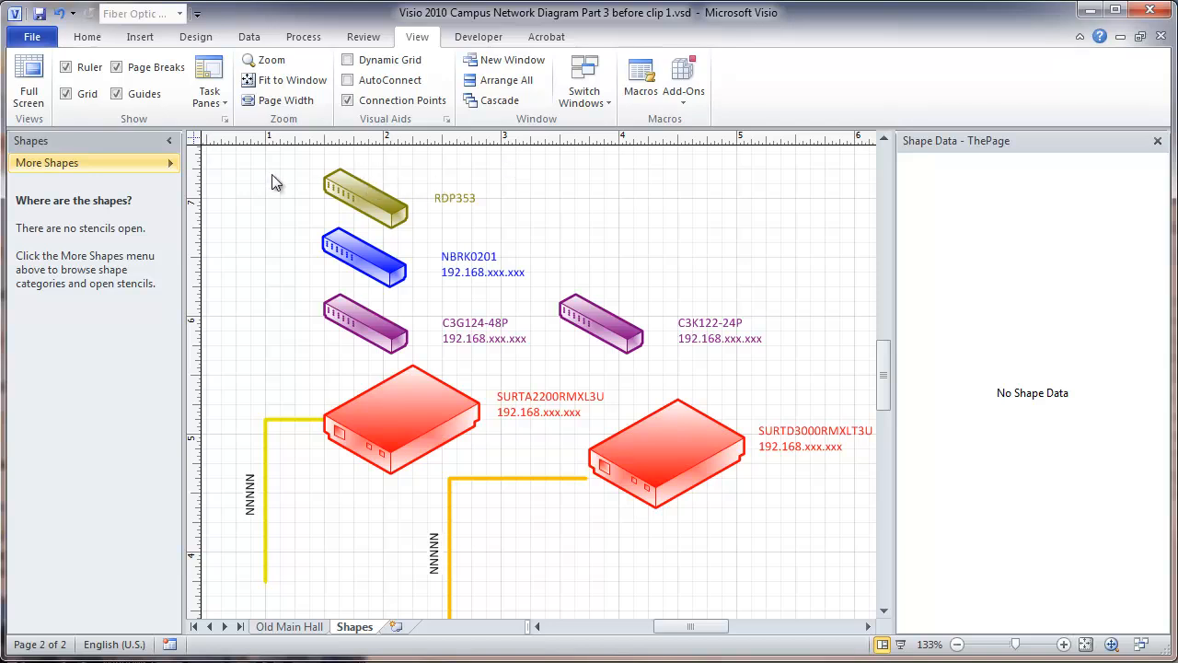
{"action": "left_click", "coordinate": [476, 38]}
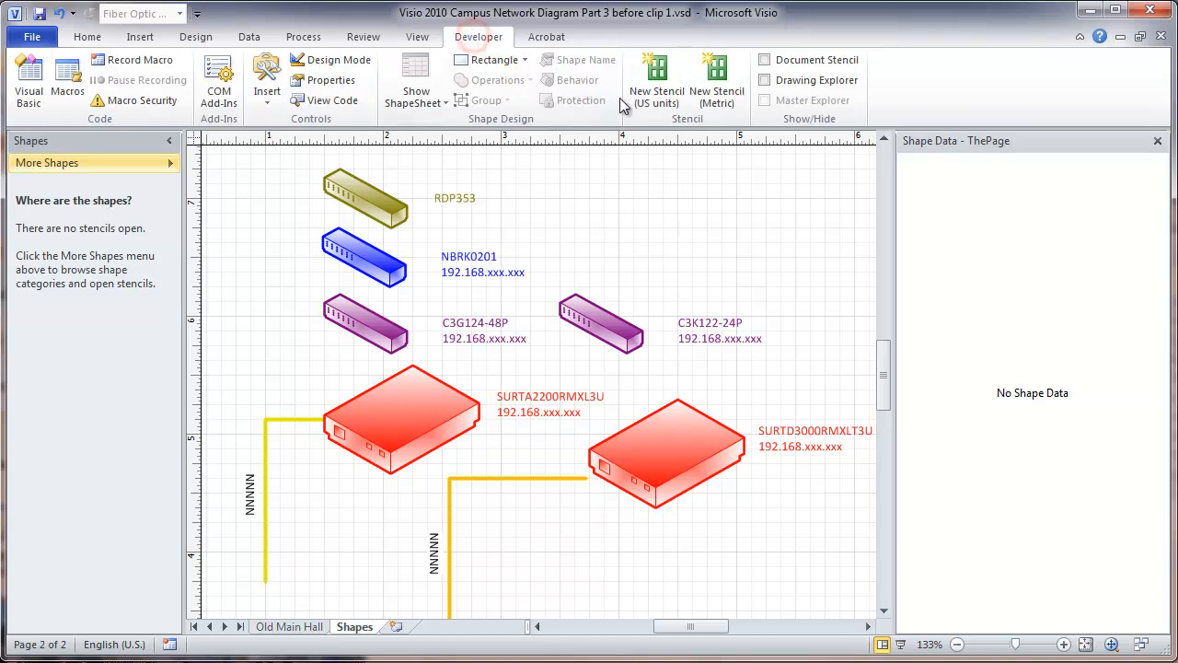
{"action": "left_click", "coordinate": [656, 81]}
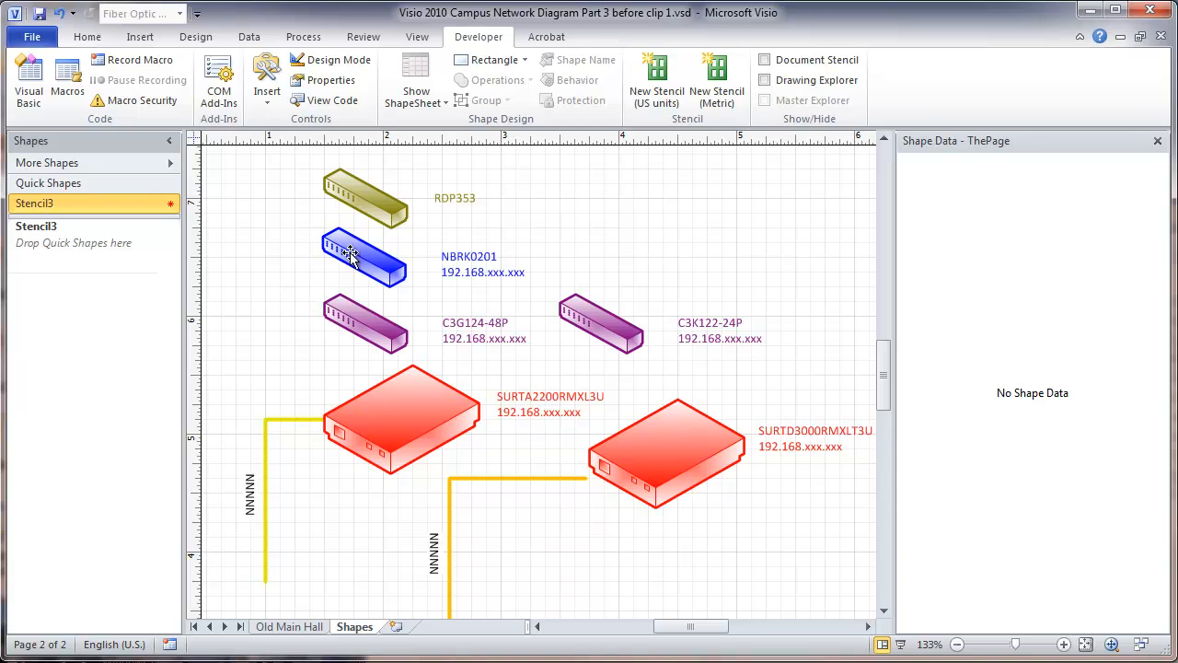
Step: Move the olive RDP353 shape from the page into the new stencil and name its master "Patch Panel"
{"action": "left_click_drag", "start_coordinate": [368, 196], "coordinate": [51, 302]}
{"action": "left_click", "coordinate": [50, 329]}
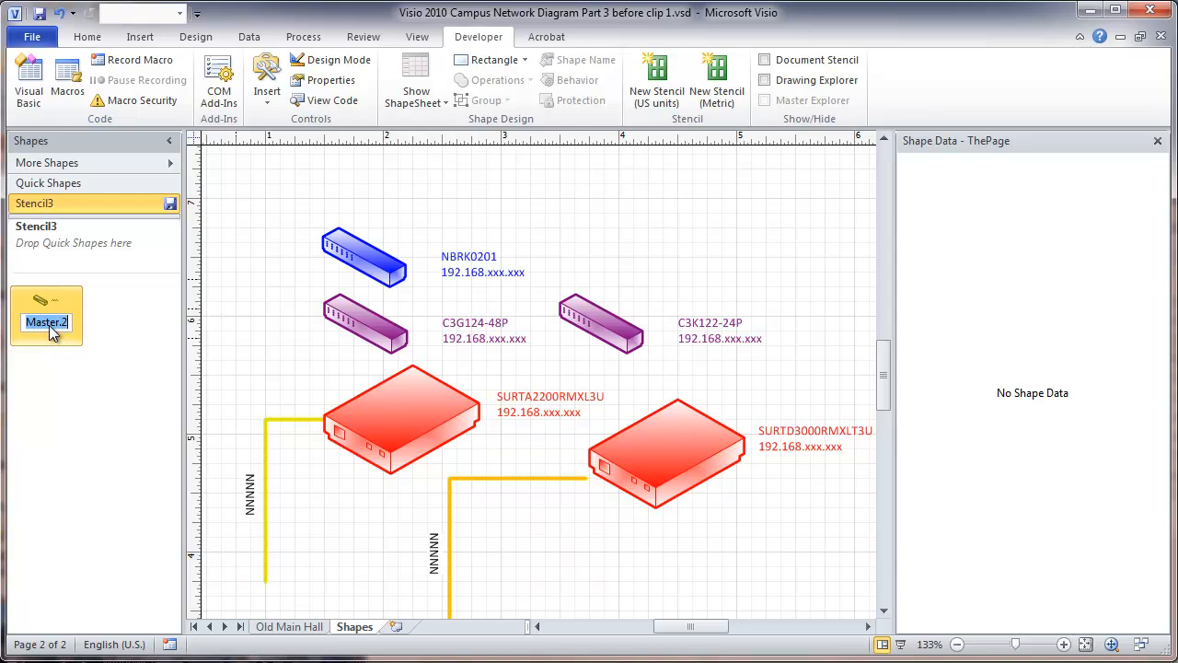
{"action": "type", "text": "Patc"}
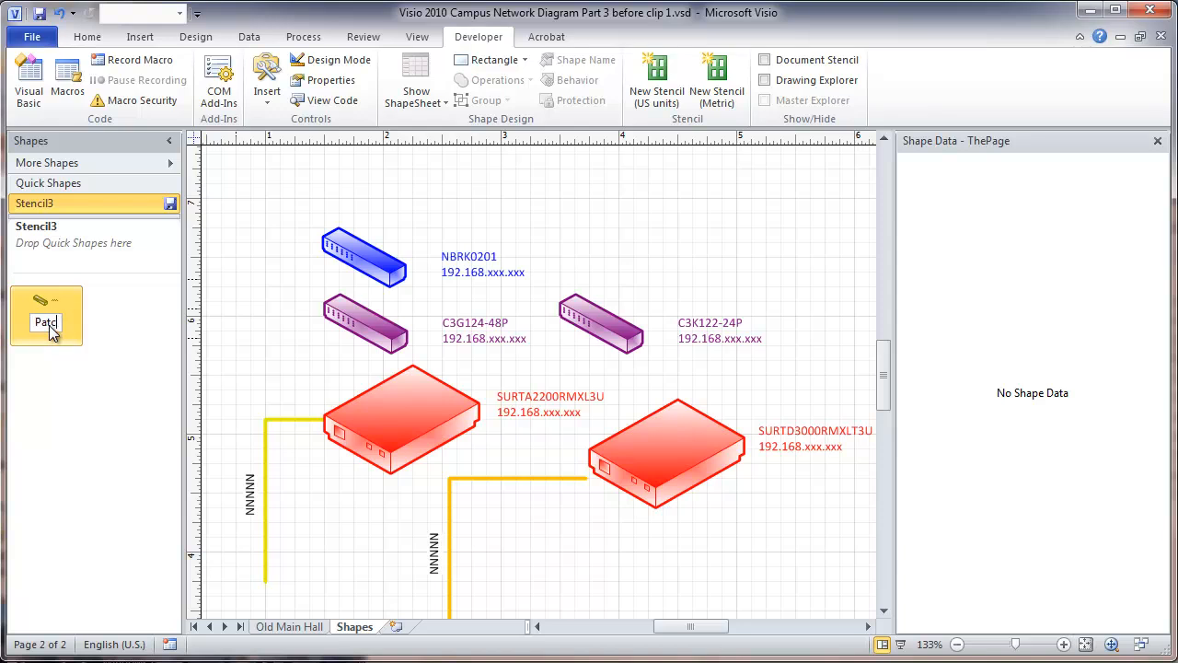
{"action": "type", "text": "h Panel"}
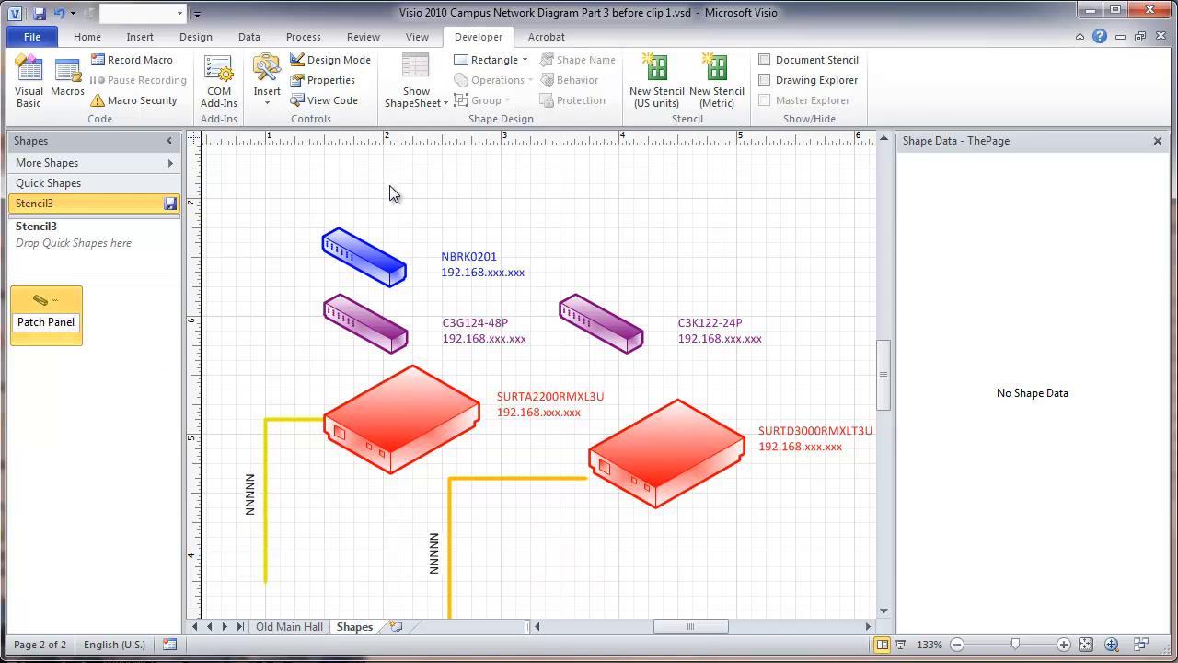
{"action": "left_click", "coordinate": [288, 228]}
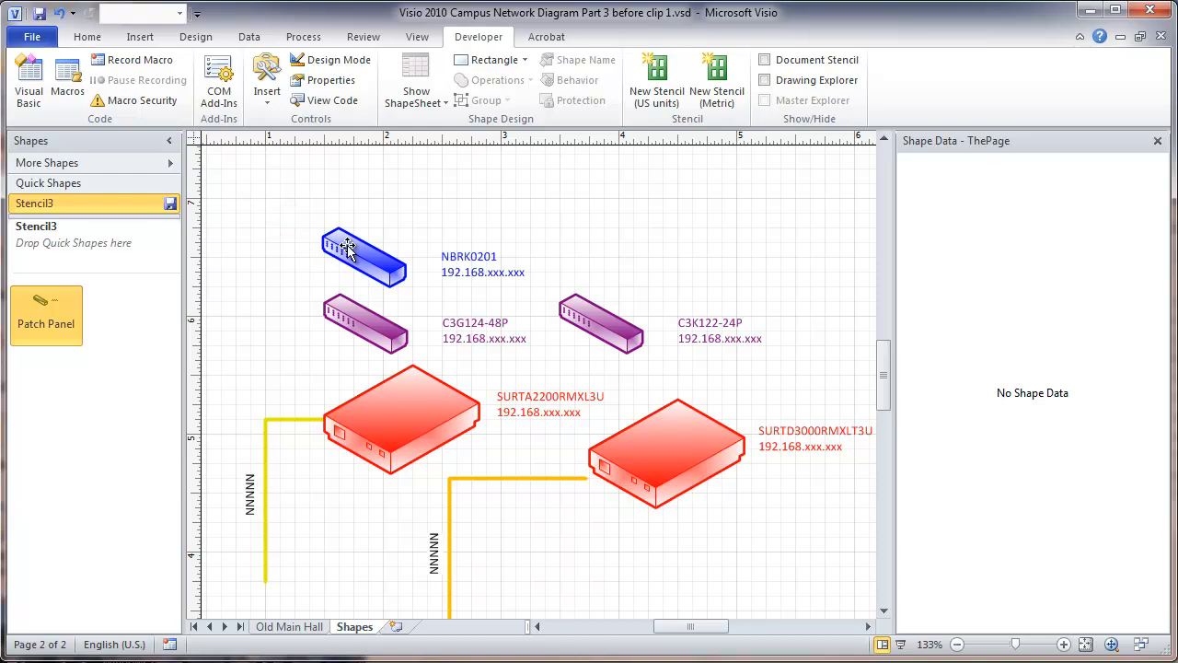
Step: Move the blue NBRK0201 shape from the page into the stencil and name its master "EMU"
{"action": "left_click_drag", "start_coordinate": [342, 246], "coordinate": [129, 317]}
{"action": "left_click", "coordinate": [138, 324]}
{"action": "type", "text": "EMU"}
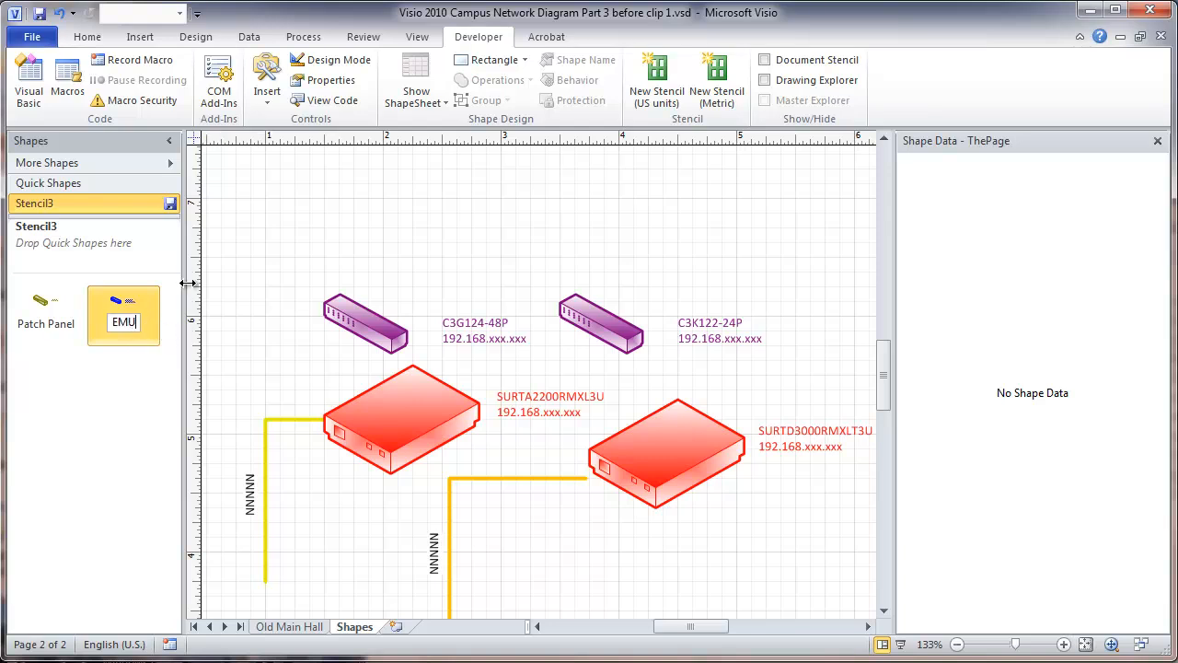
{"action": "left_click", "coordinate": [366, 327]}
{"action": "left_click", "coordinate": [367, 326]}
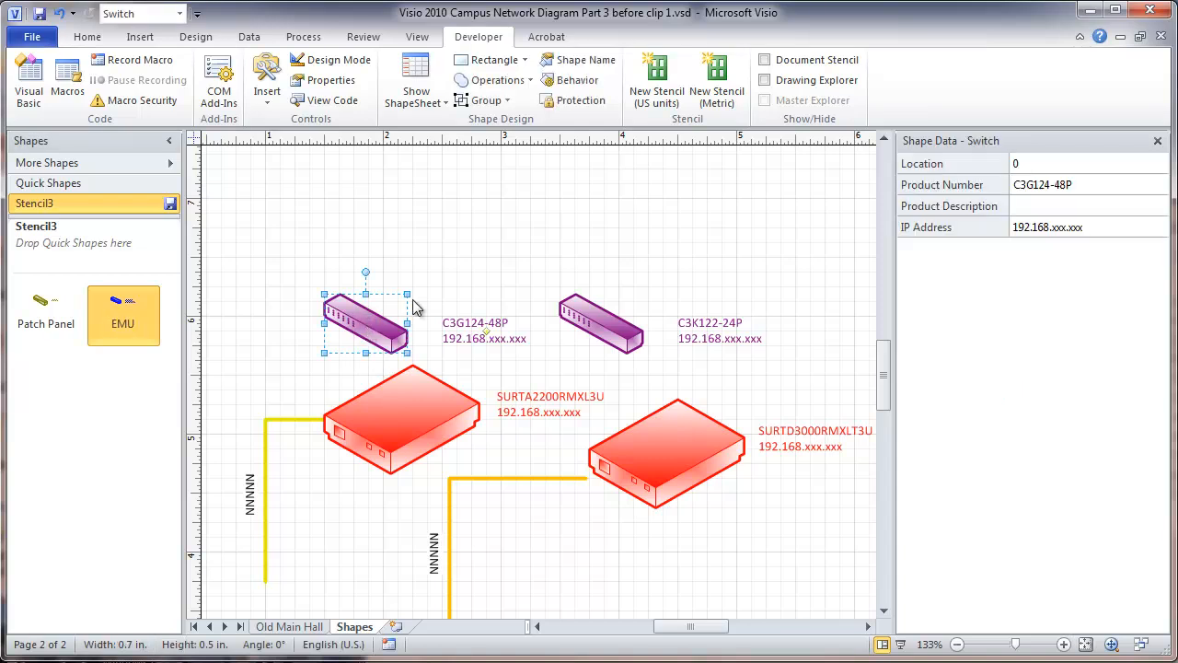
Step: Move the C3K122-24P switch into the stencil, name its master "Switch 24 Port POE 10Gb", and copy the name text
{"action": "left_click", "coordinate": [581, 321]}
{"action": "left_click_drag", "start_coordinate": [144, 453], "coordinate": [46, 377]}
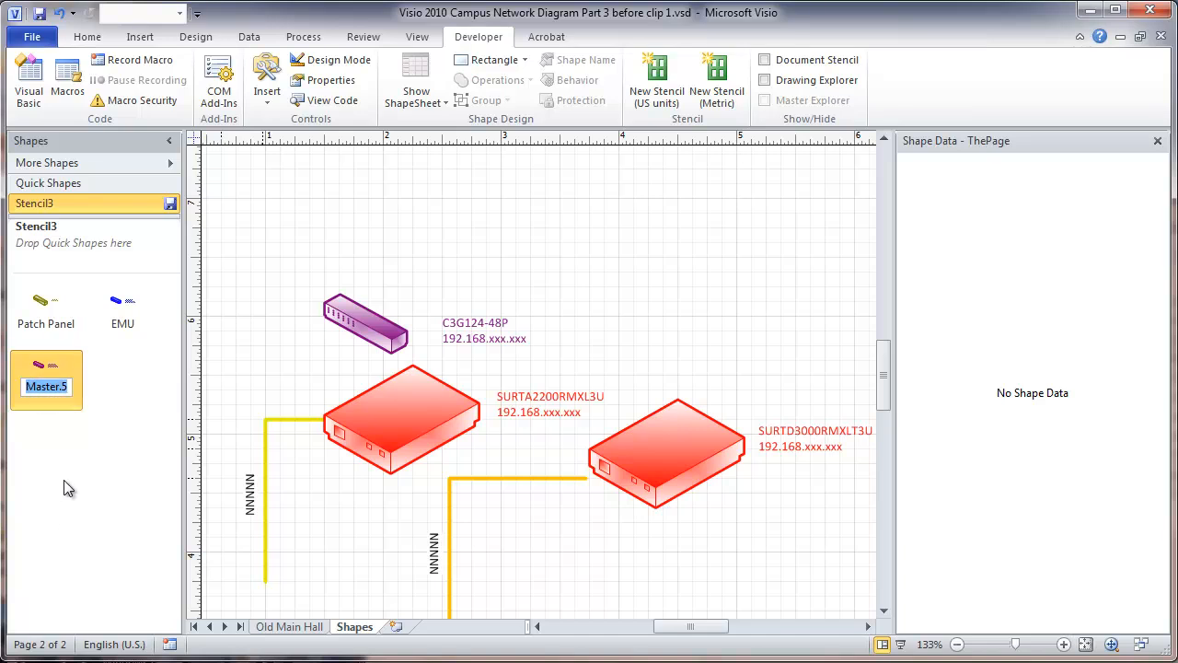
{"action": "type", "text": "Swit"}
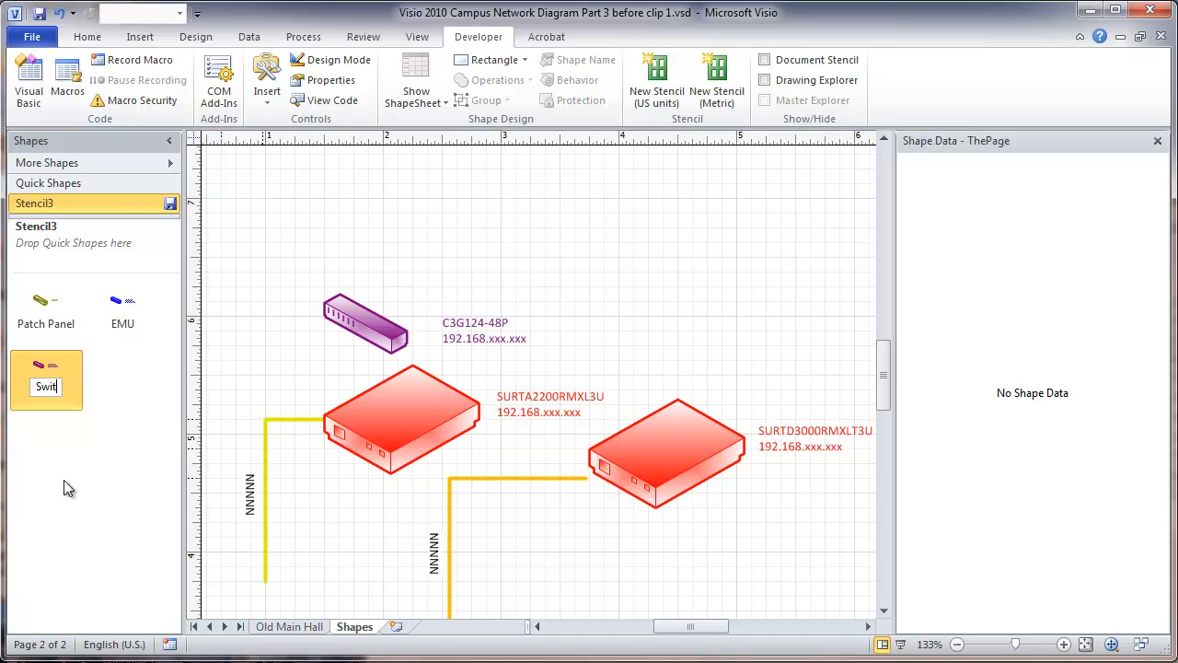
{"action": "type", "text": "ch"}
{"action": "type", "text": "24 Po"}
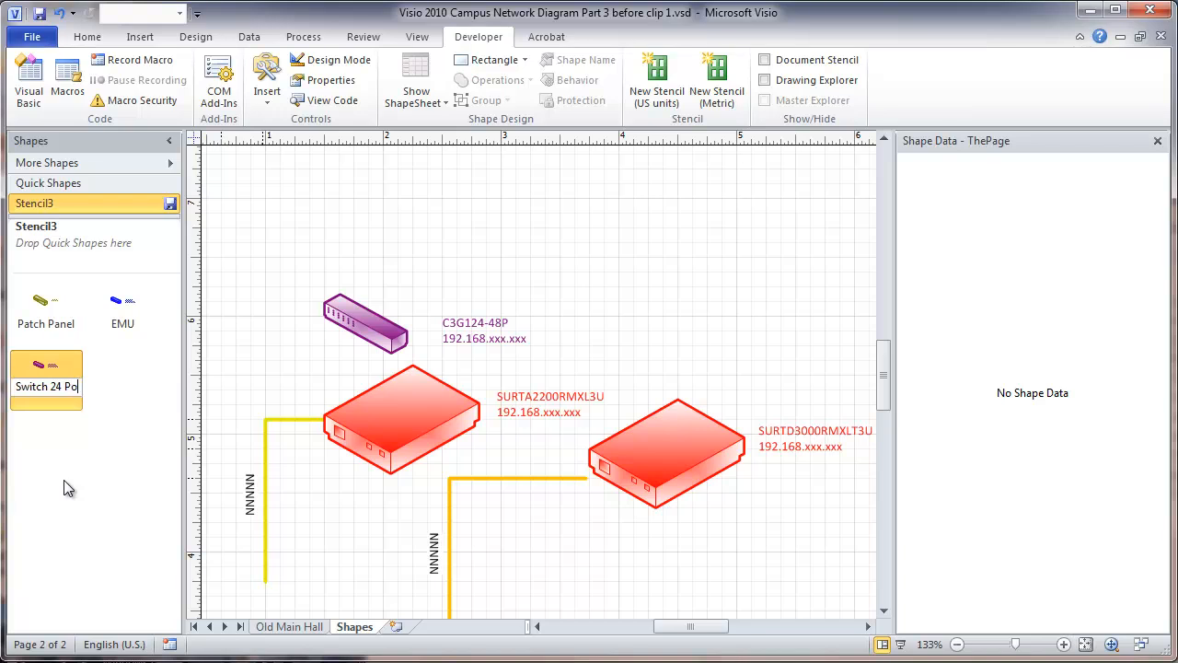
{"action": "type", "text": "rt P"}
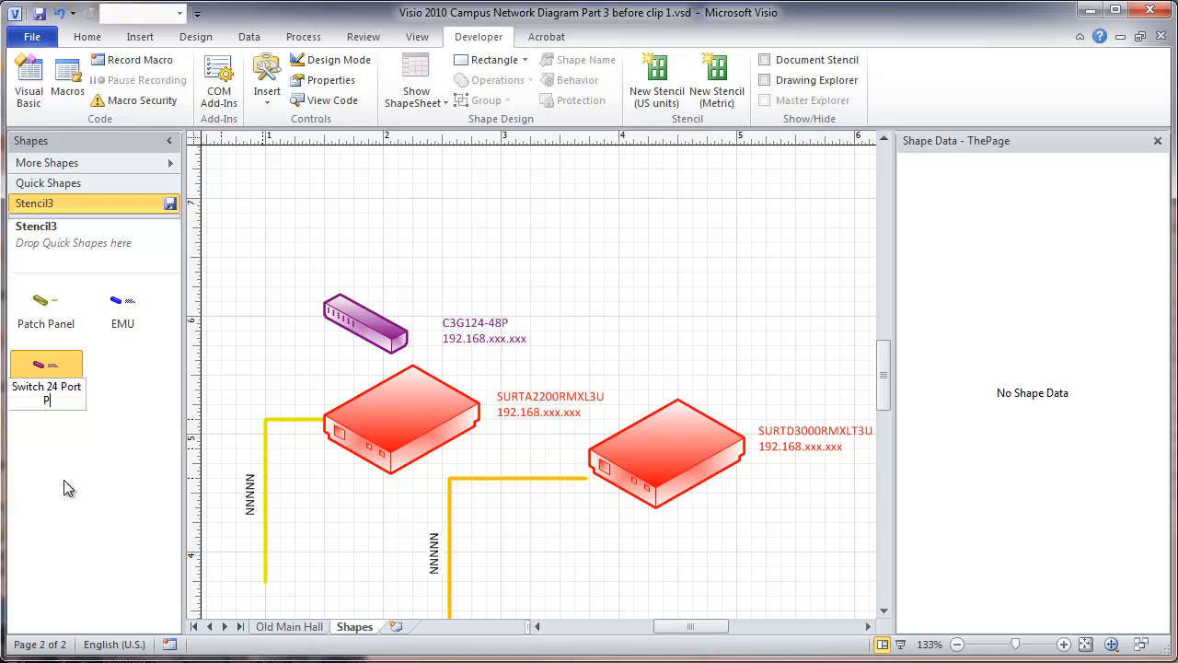
{"action": "type", "text": "OE 10Gb"}
{"action": "left_click_drag", "start_coordinate": [74, 401], "coordinate": [3, 394]}
{"action": "key", "text": "ctrl+c"}
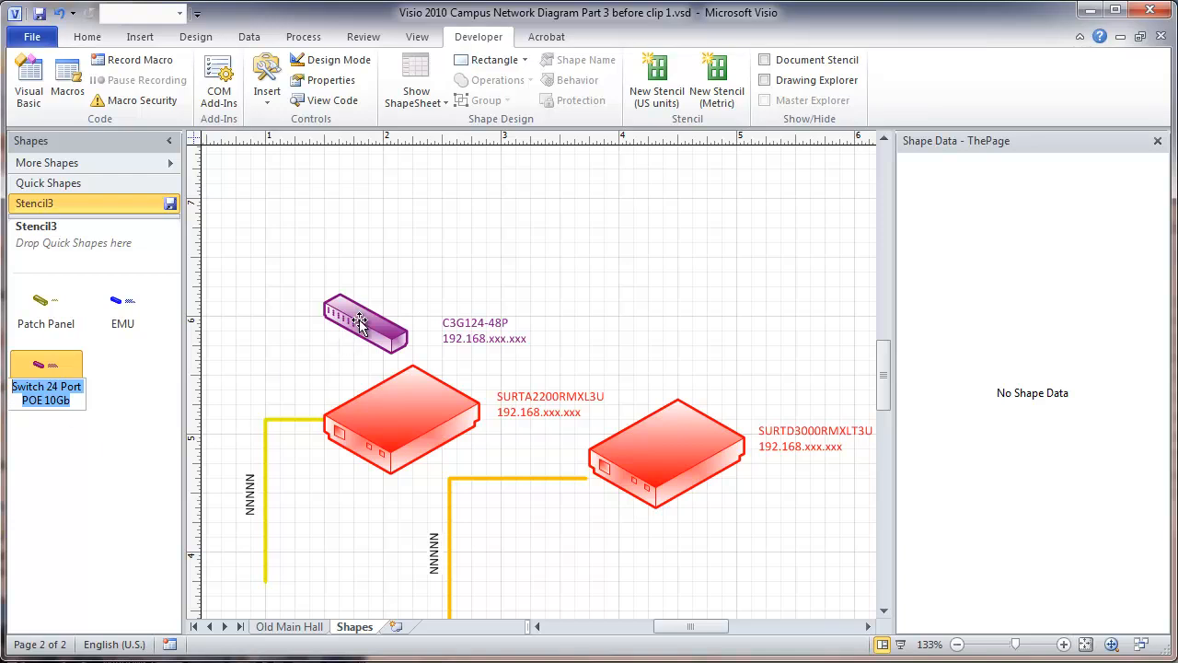
Step: Move the purple C3G124-48P switch from the page into the stencil and name its master "Switch 48 Port POE 1Gb"
{"action": "left_click_drag", "start_coordinate": [359, 319], "coordinate": [110, 368]}
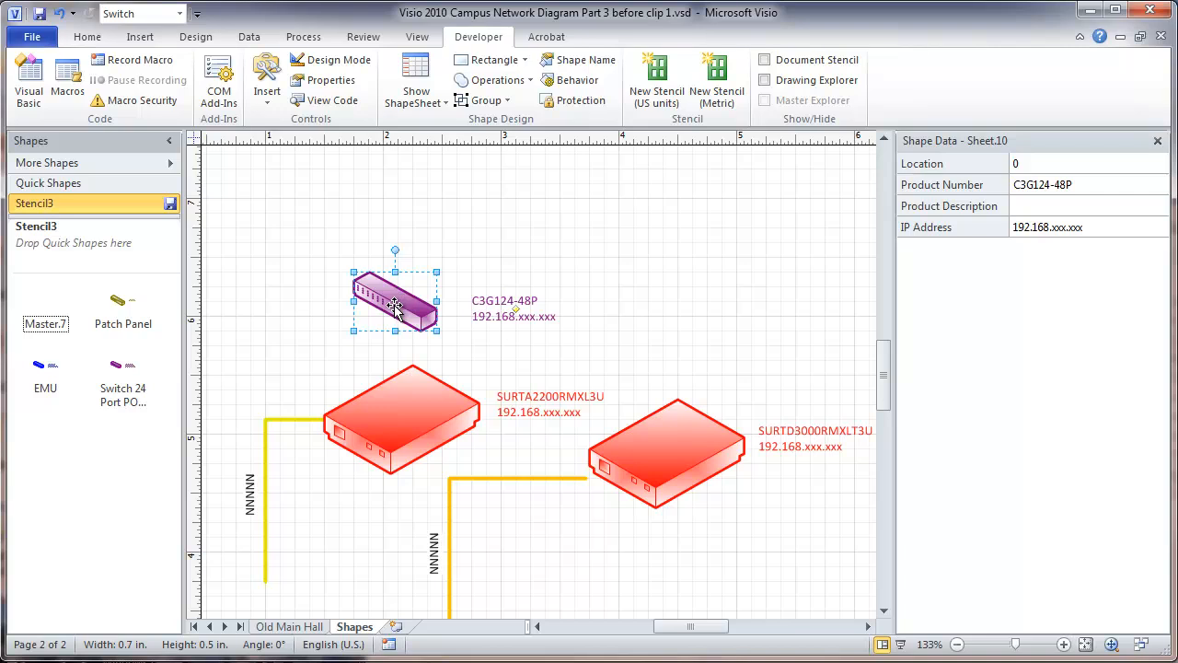
{"action": "mouse_move", "coordinate": [394, 304]}
{"action": "left_mouse_down"}
{"action": "mouse_move", "coordinate": [124, 468]}
{"action": "mouse_move", "coordinate": [45, 439]}
{"action": "mouse_move", "coordinate": [43, 451]}
{"action": "left_mouse_up"}
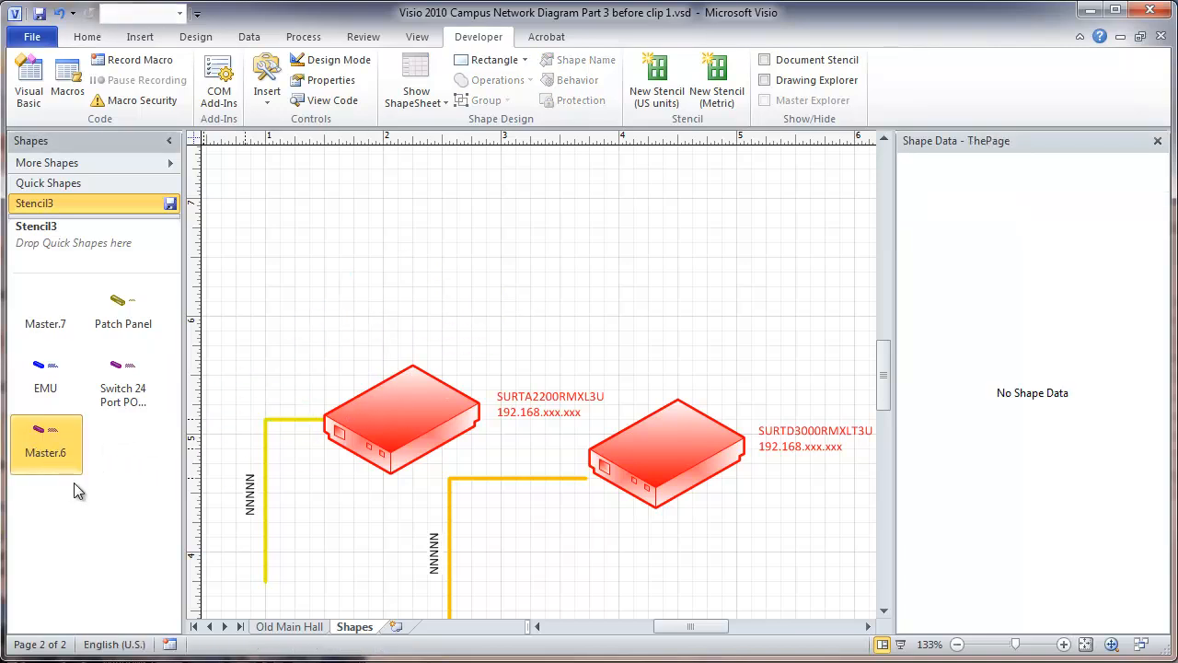
{"action": "left_click", "coordinate": [57, 454]}
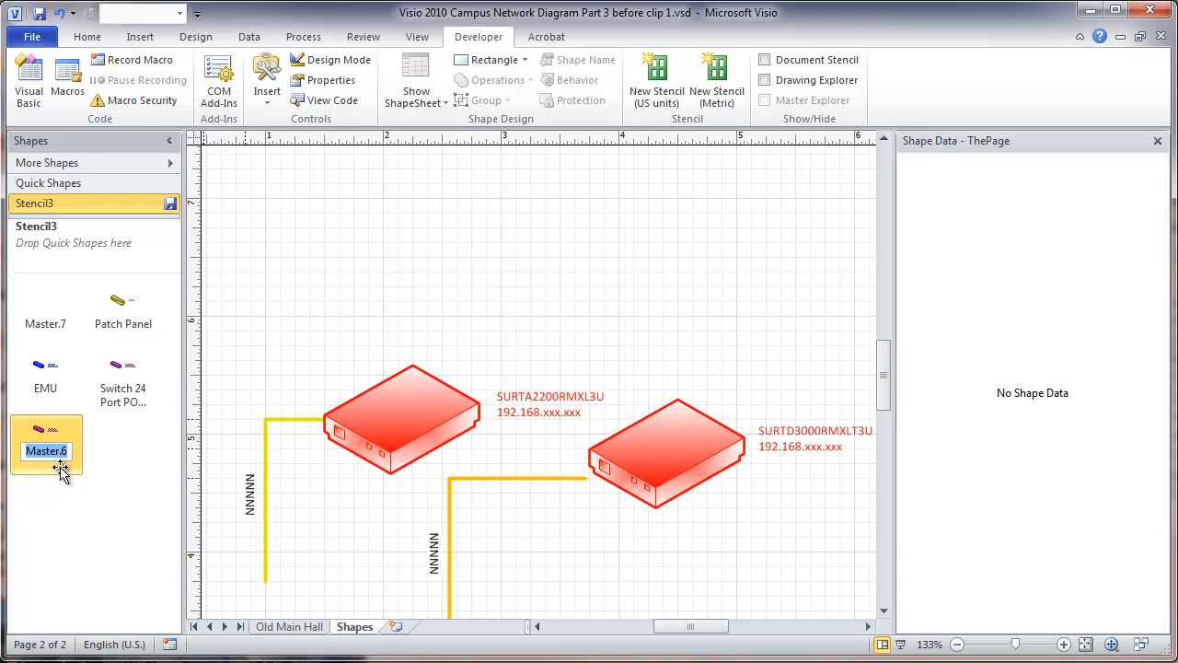
{"action": "key", "text": "ctrl+v"}
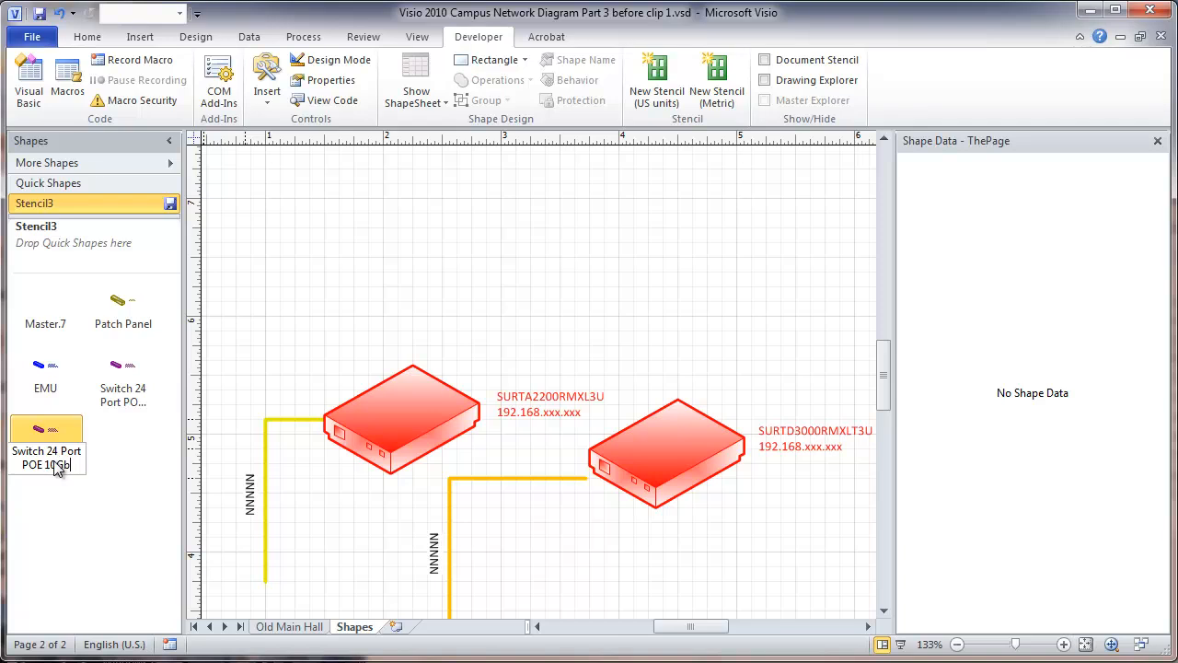
{"action": "key", "text": "Return"}
{"action": "left_click", "coordinate": [51, 453]}
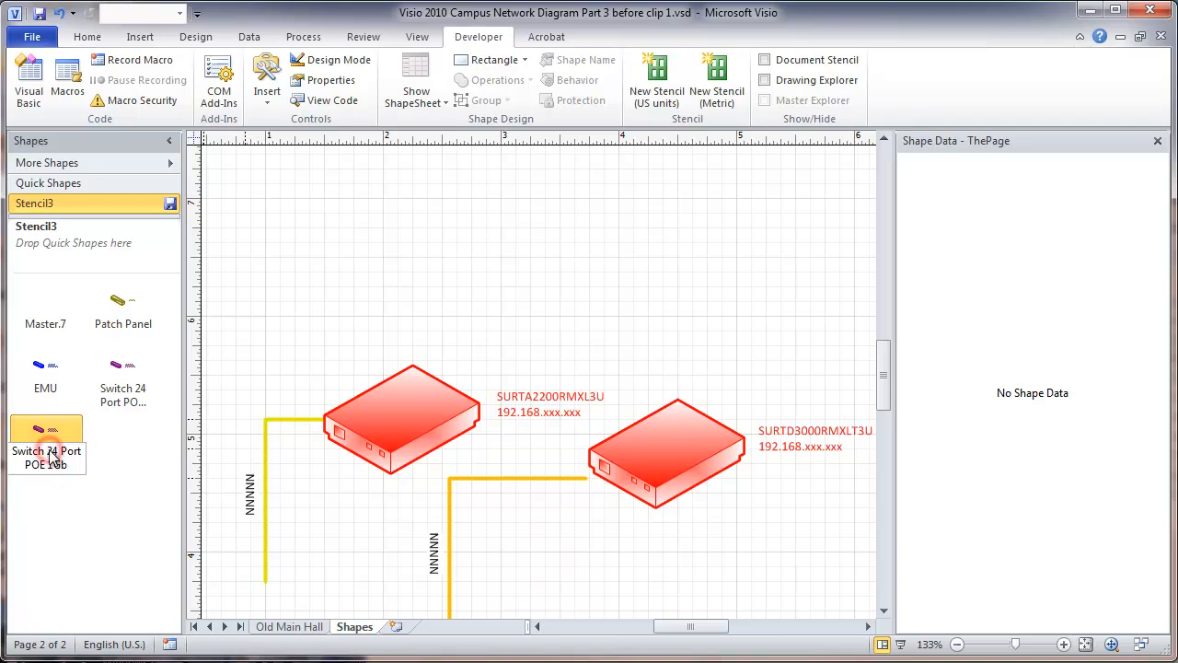
{"action": "double_click", "coordinate": [52, 451]}
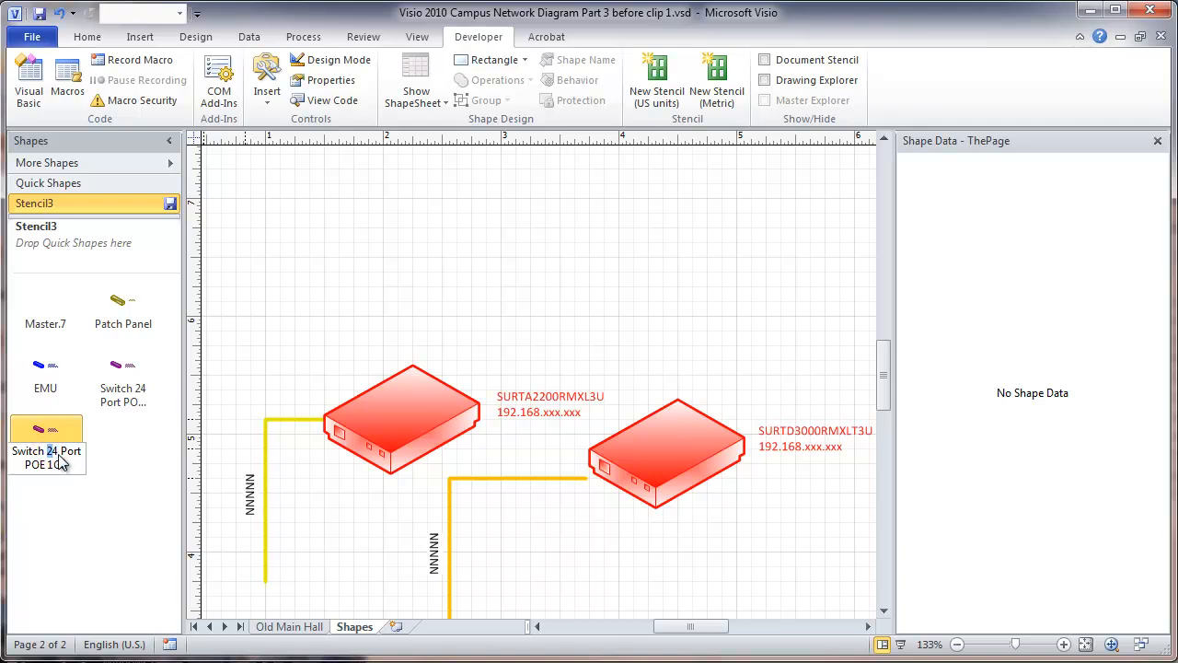
{"action": "type", "text": "48"}
{"action": "left_click", "coordinate": [301, 296]}
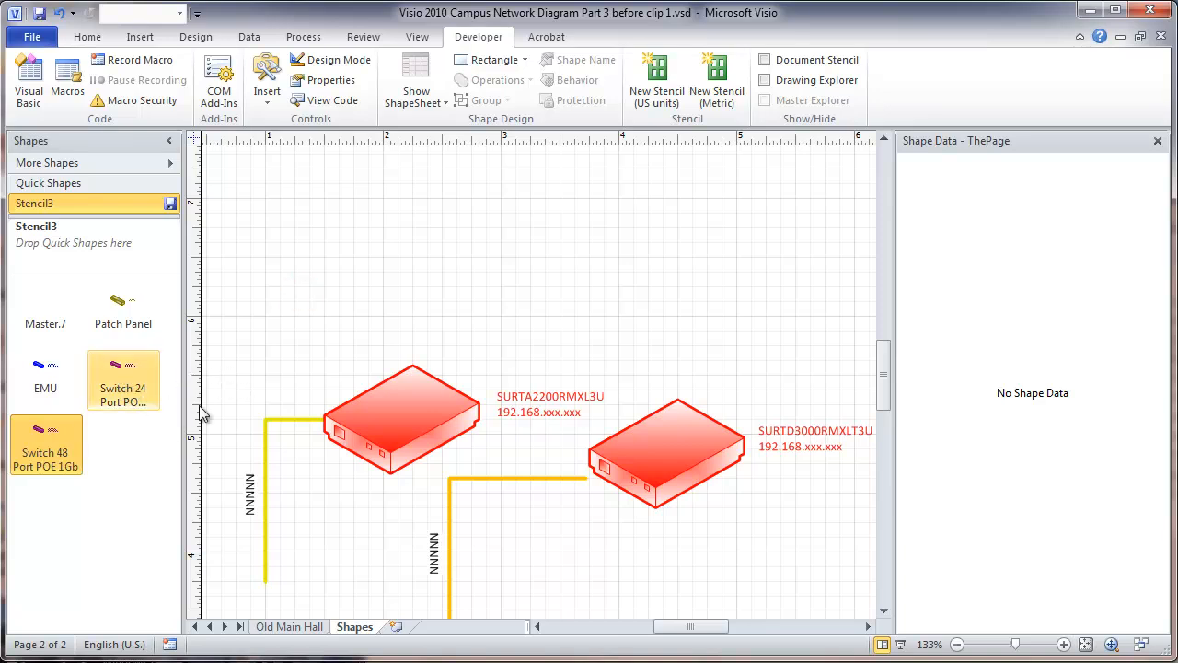
Step: Move the red SURTA2200RMXL3U shape from the page into the stencil and name its master "UPS 2200 VA 120V"
{"action": "left_click", "coordinate": [387, 412]}
{"action": "left_click_drag", "start_coordinate": [189, 460], "coordinate": [94, 449]}
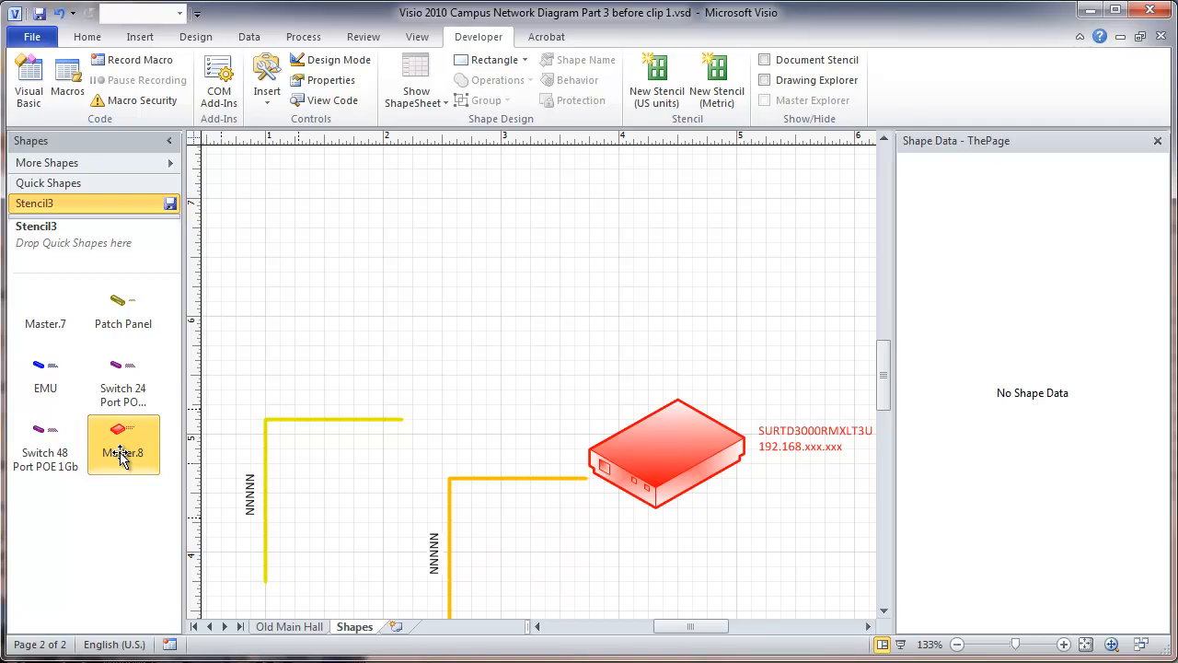
{"action": "left_click", "coordinate": [122, 452]}
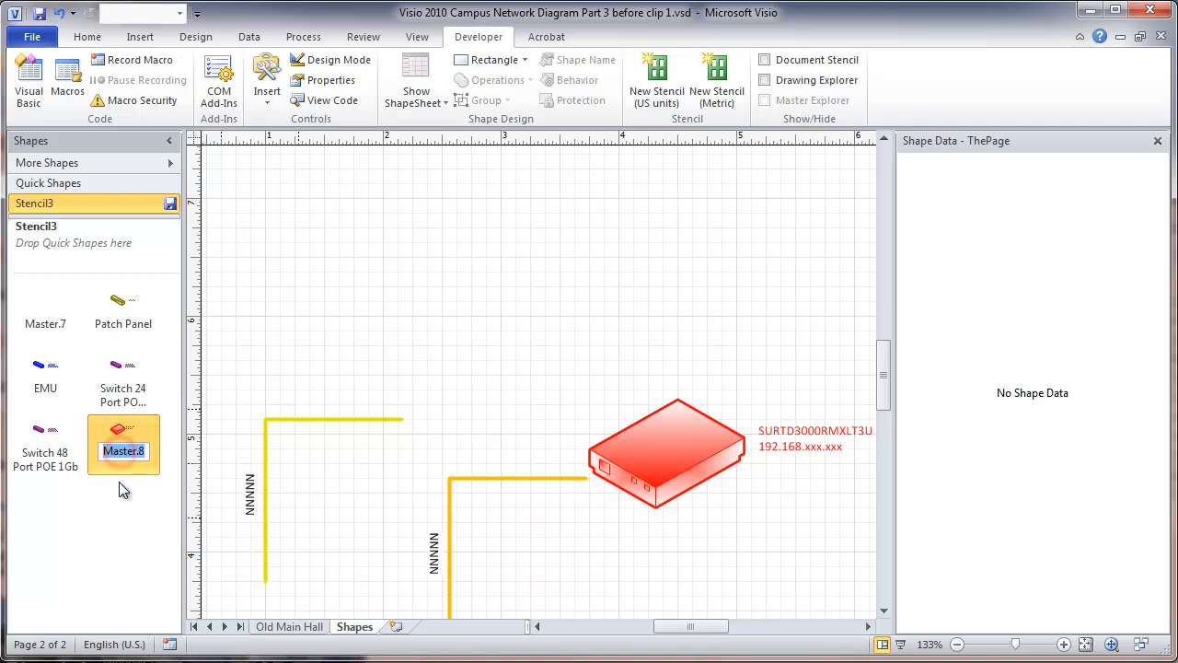
{"action": "type", "text": "UPS 2200"}
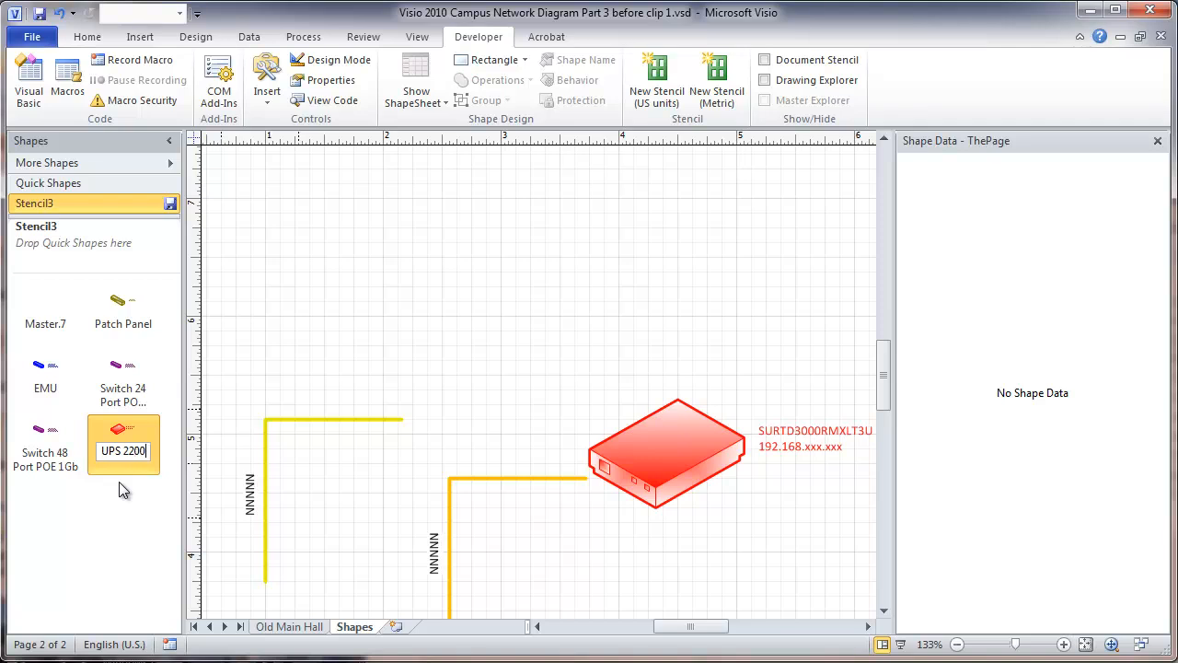
{"action": "type", "text": " VA"}
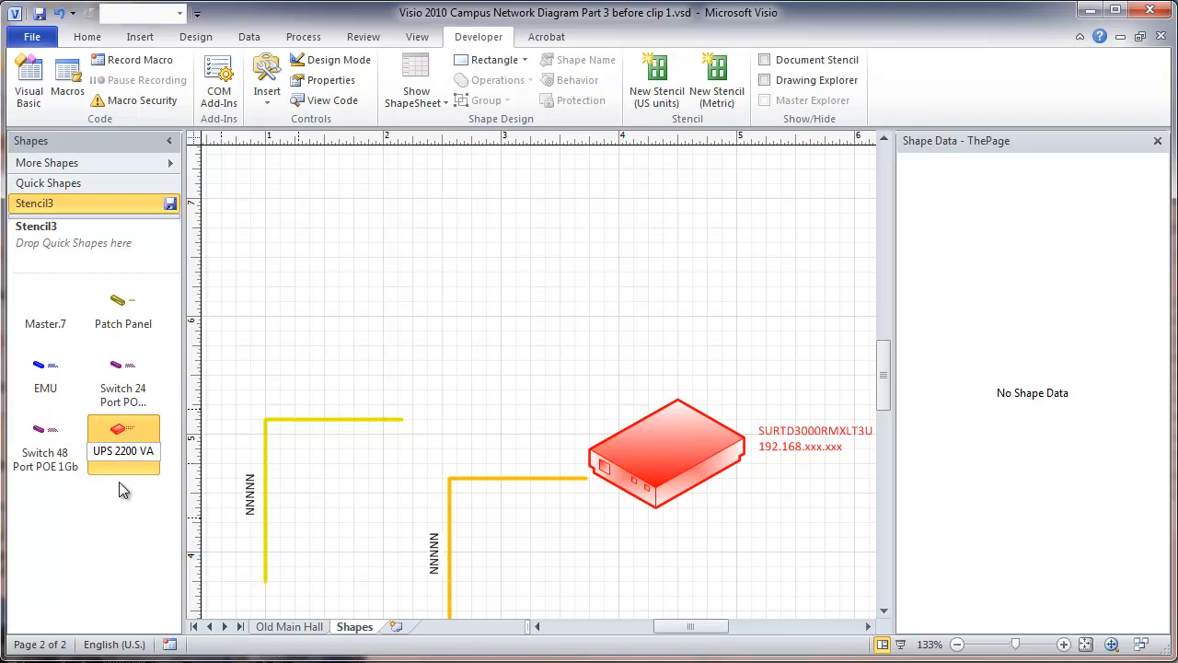
{"action": "type", "text": " 120V"}
Step: Move the red SURTD3000RMXLT3U shape from the page into the stencil and name its master "UPS 3000 VA 208V"
{"action": "left_click", "coordinate": [654, 446]}
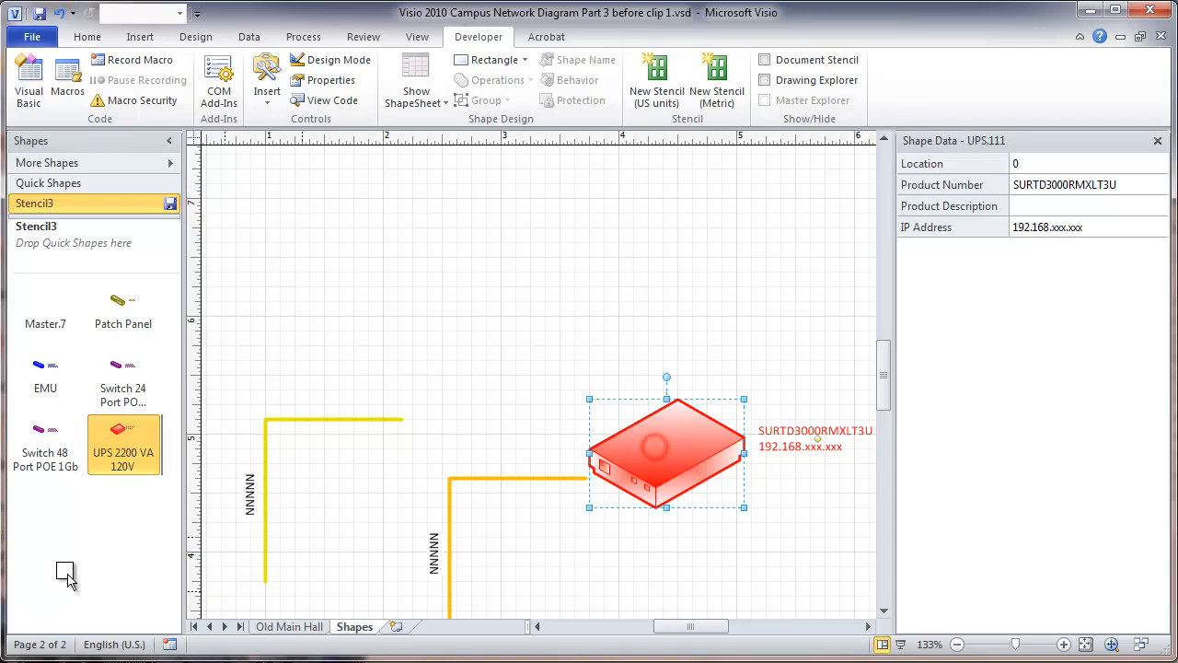
{"action": "left_click_drag", "start_coordinate": [52, 531], "coordinate": [52, 529]}
{"action": "left_click", "coordinate": [51, 527]}
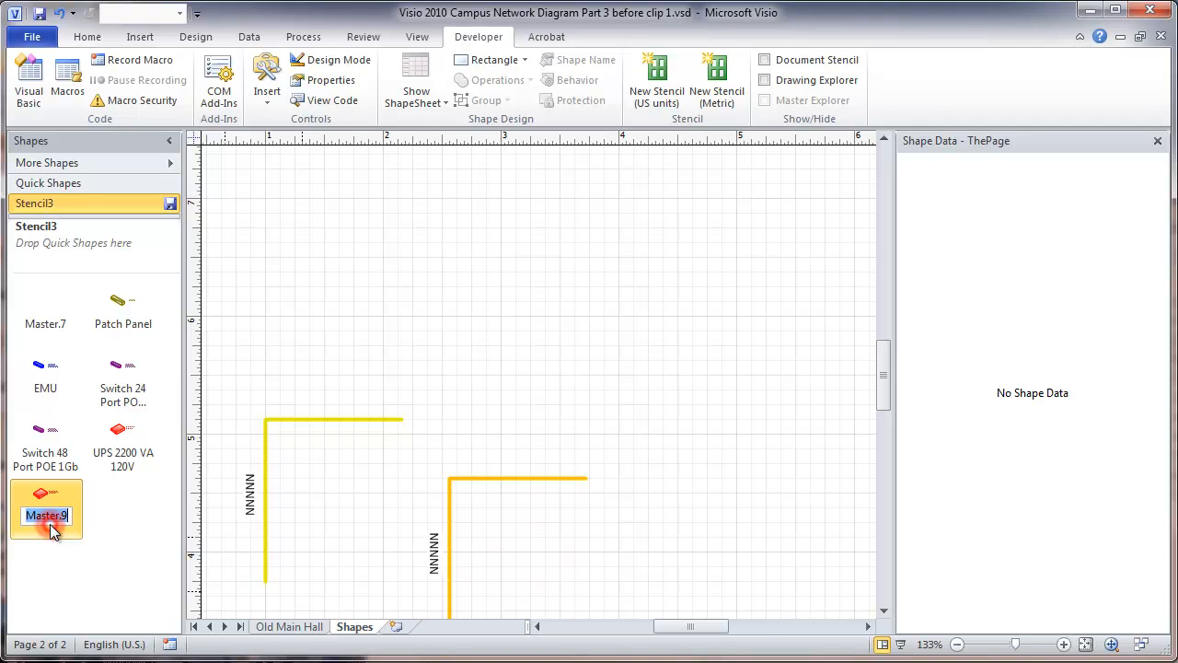
{"action": "type", "text": "UPS"}
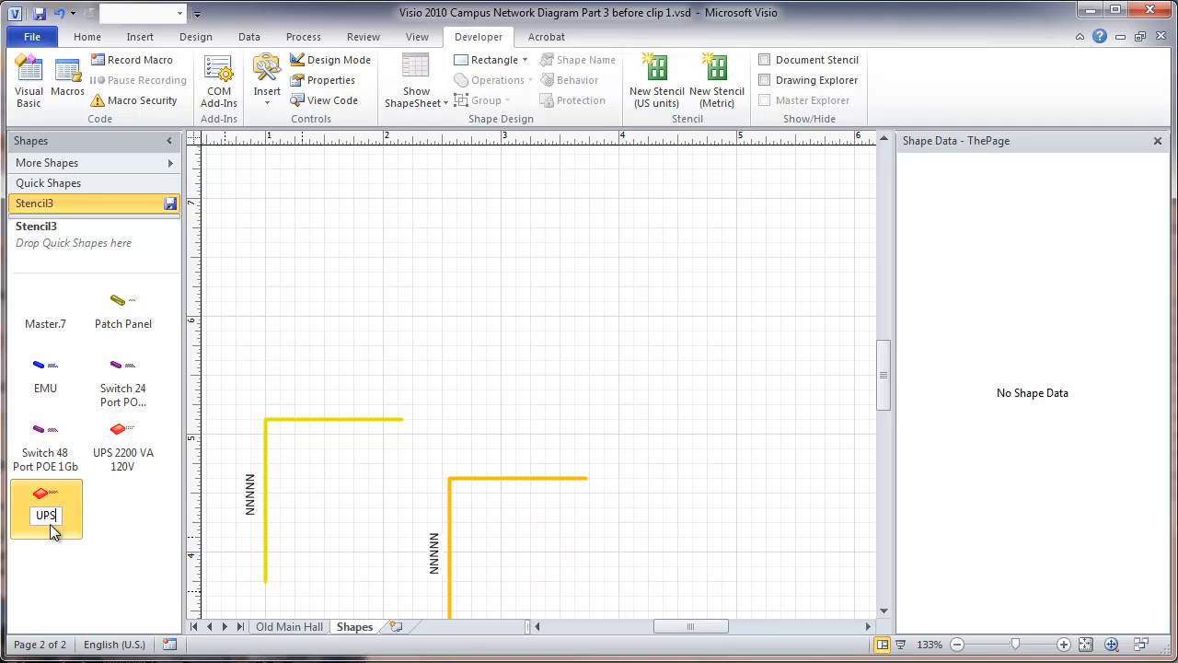
{"action": "type", "text": " 3000 VA 208V"}
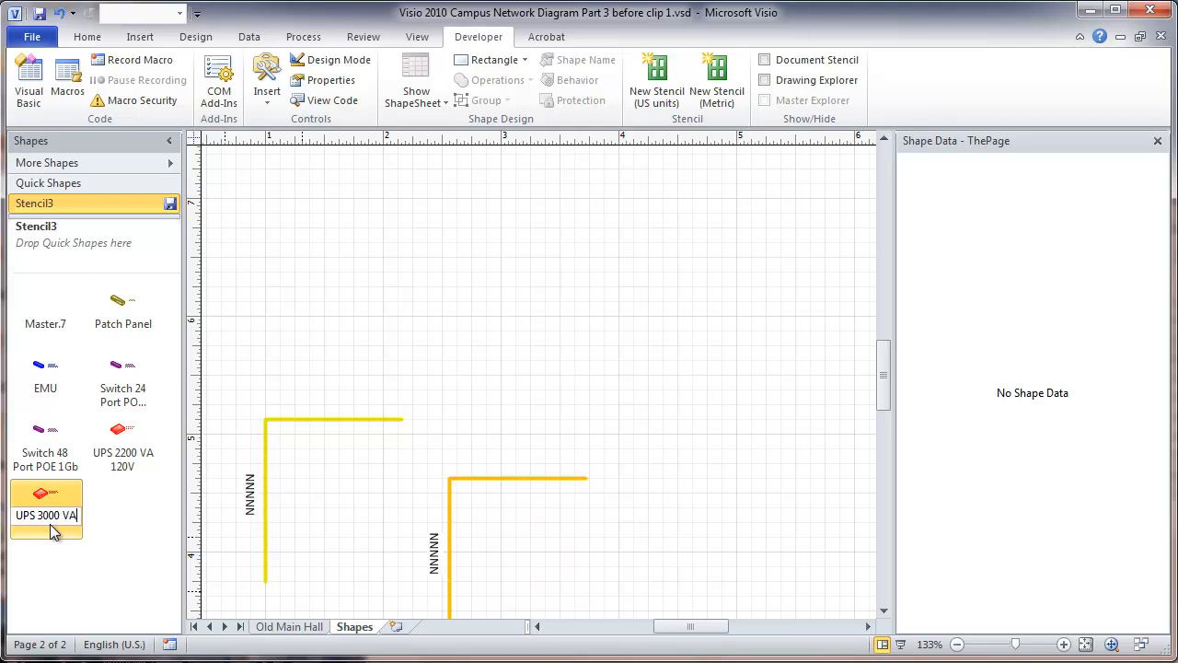
{"action": "key", "text": "Return"}
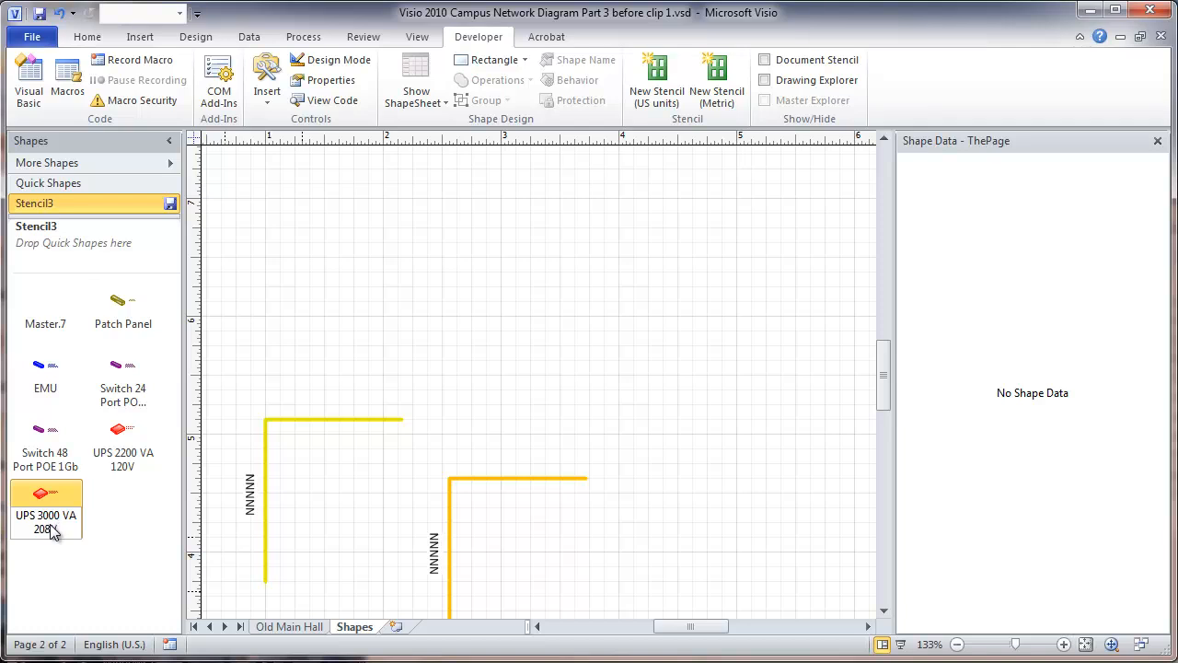
{"action": "left_click", "coordinate": [231, 309]}
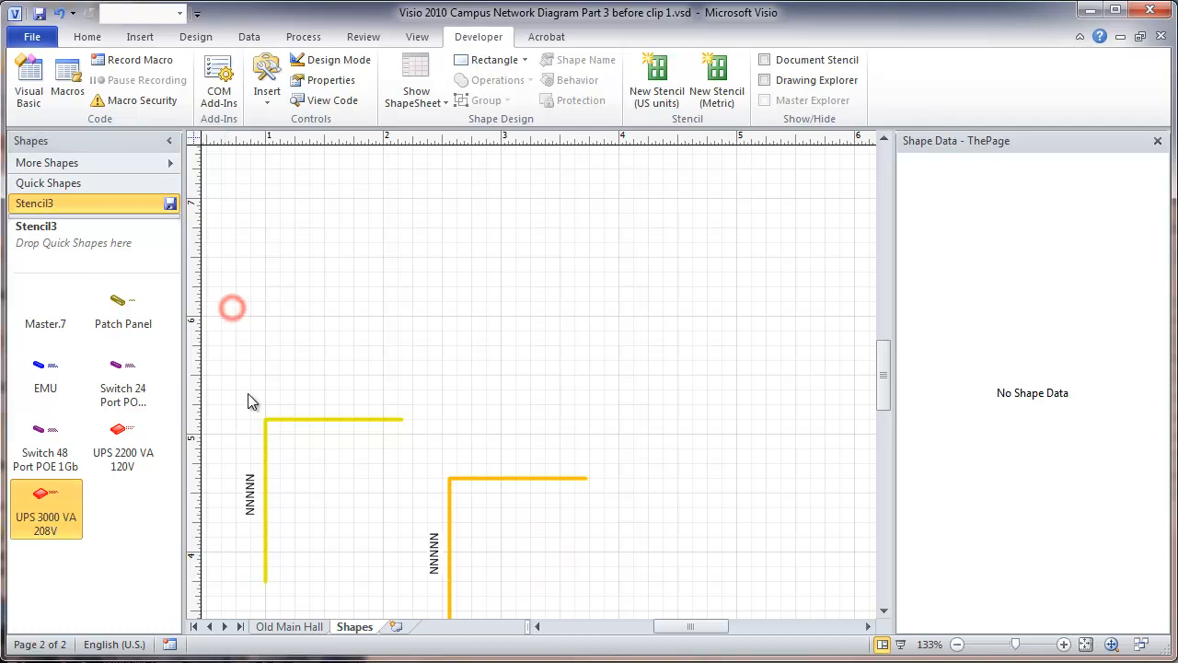
Step: Move the yellow fiber cable into the stencil and name its master with its copied product description, "Fiber Cable OSP 12 SM"
{"action": "left_click", "coordinate": [264, 451]}
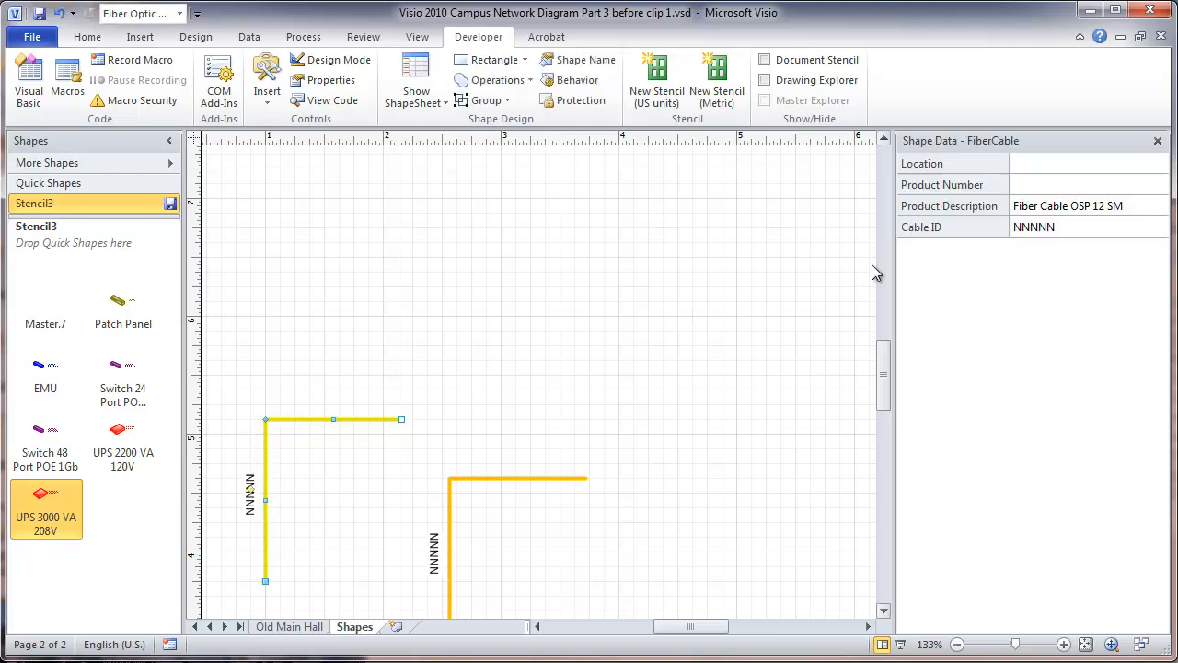
{"action": "left_click", "coordinate": [1131, 207]}
{"action": "key", "text": "ctrl+c"}
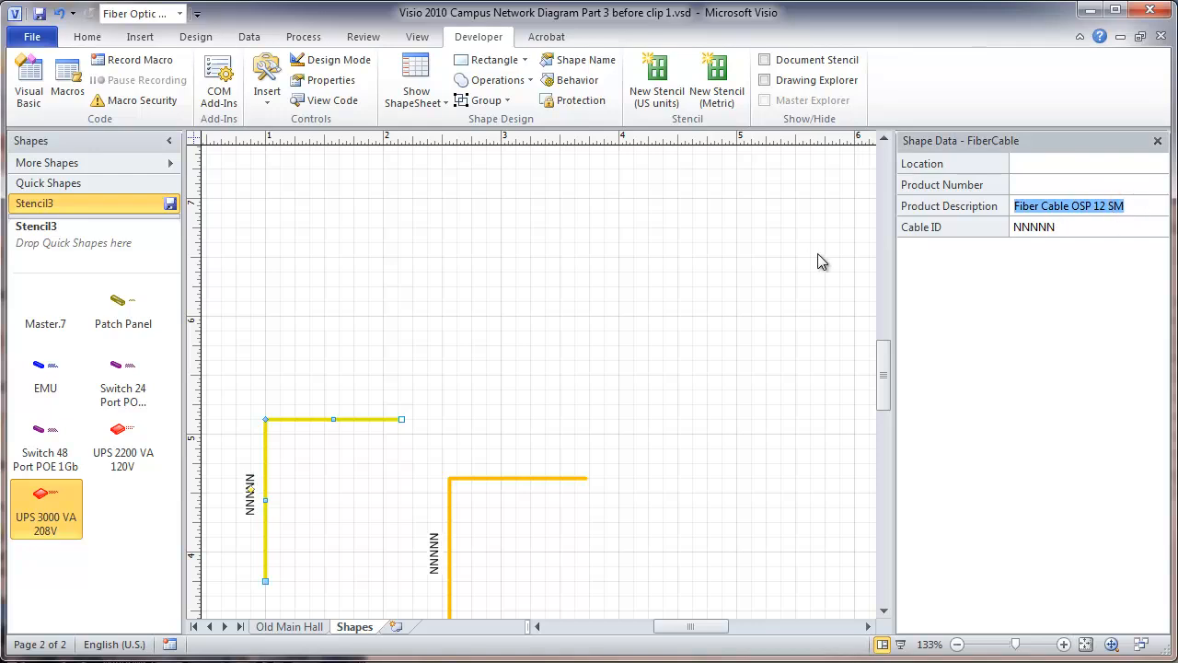
{"action": "left_click", "coordinate": [265, 452]}
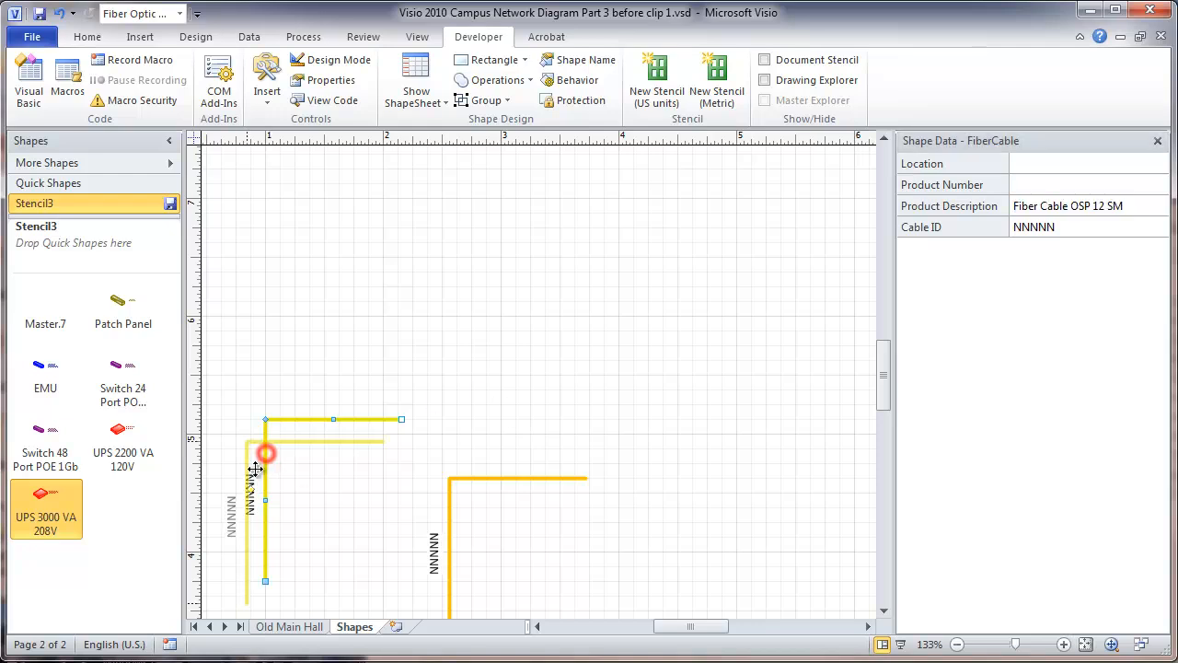
{"action": "double_click", "coordinate": [108, 516]}
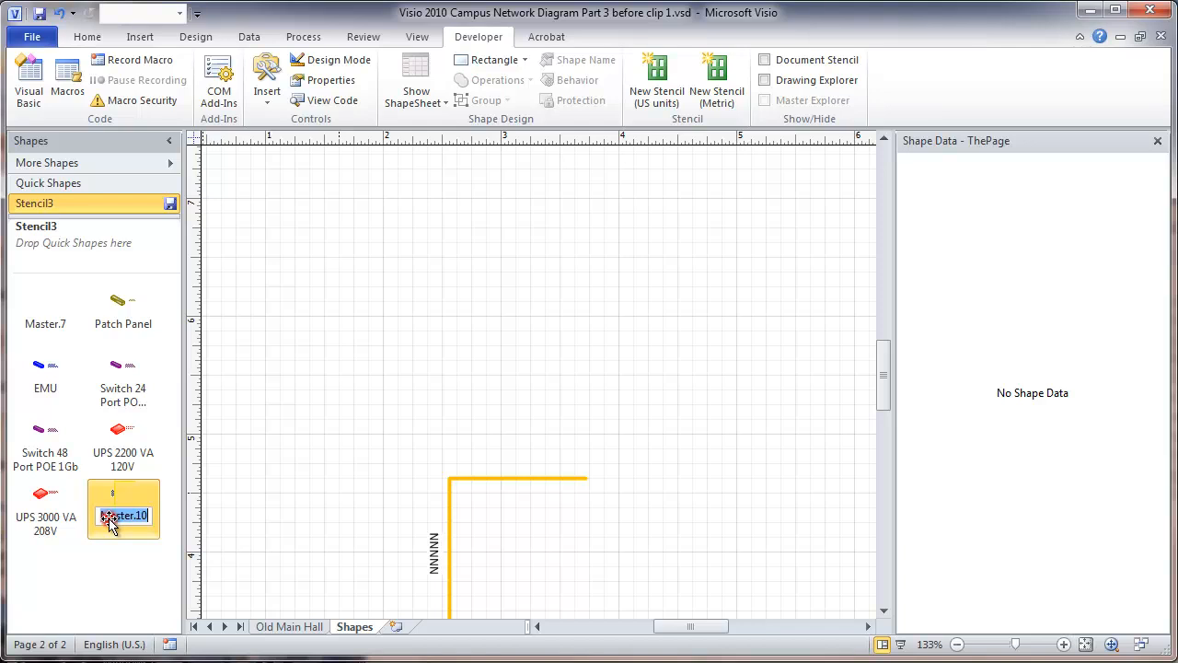
{"action": "key", "text": "ctrl+v"}
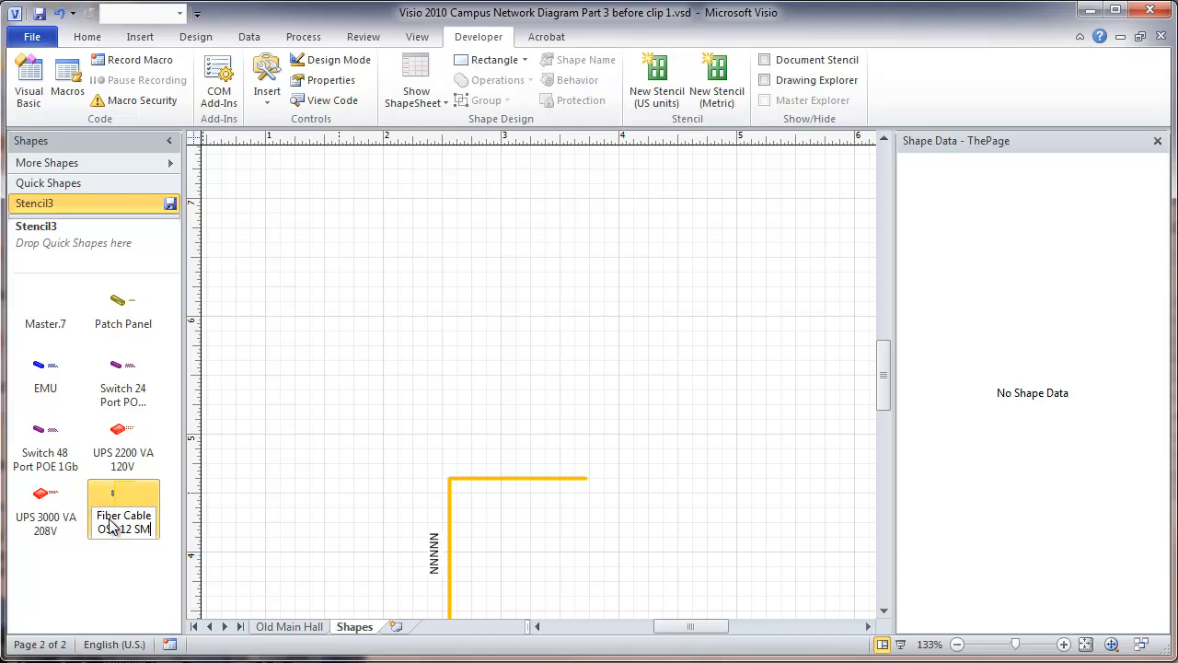
{"action": "left_click", "coordinate": [272, 501]}
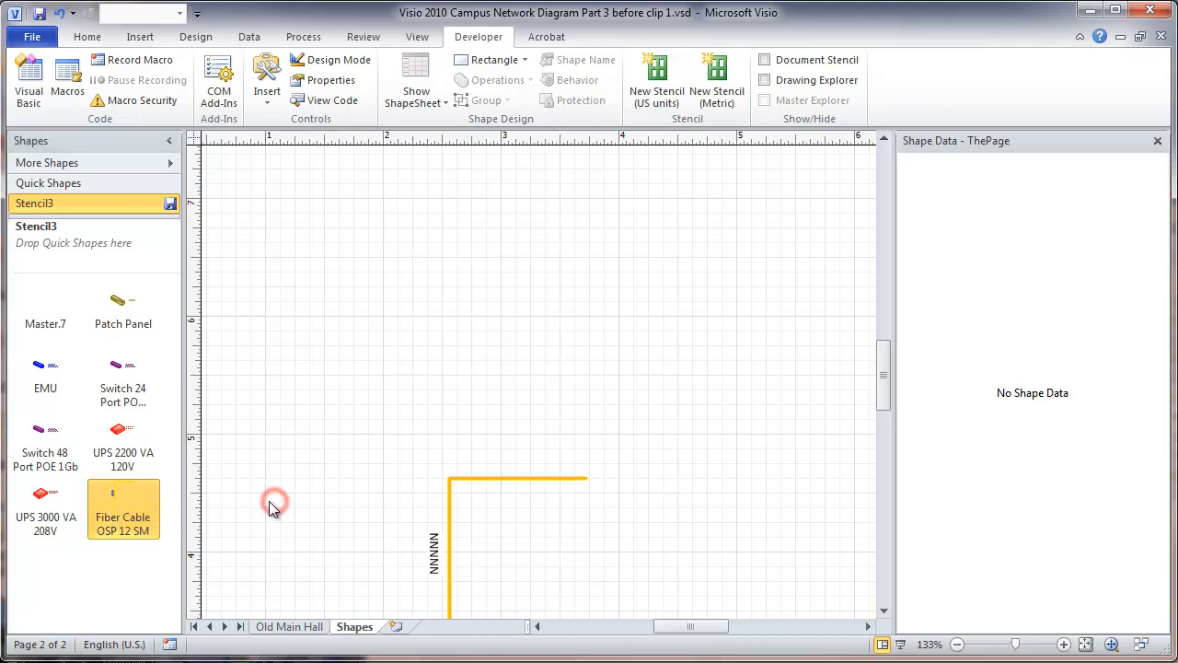
{"action": "left_click", "coordinate": [117, 597]}
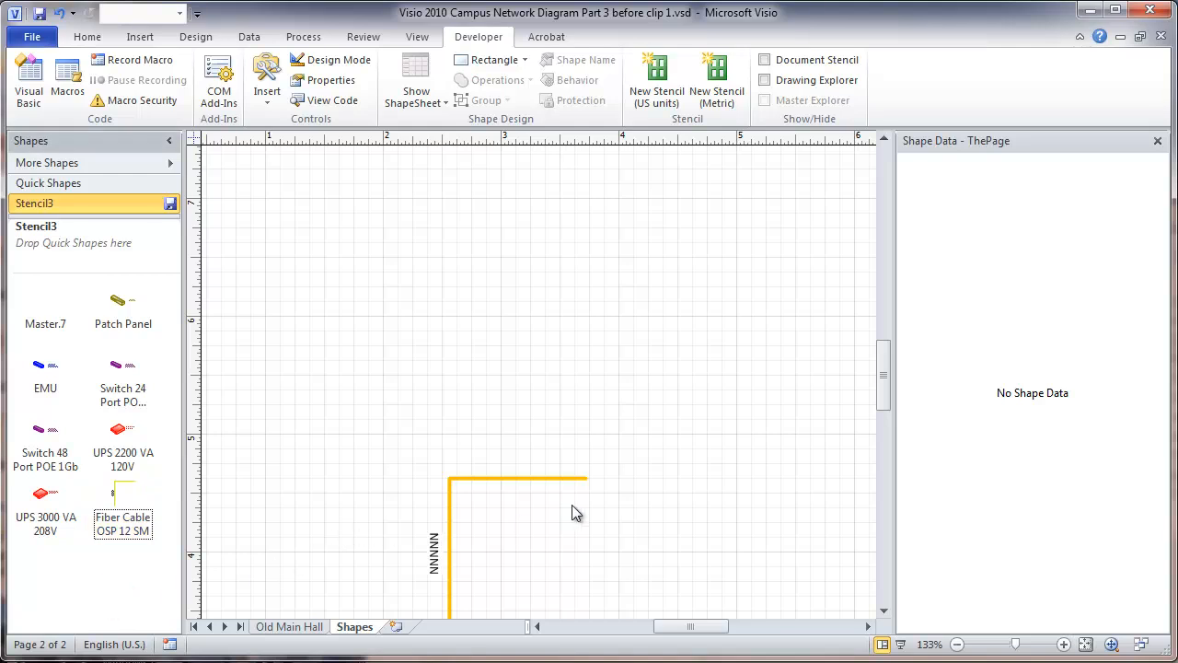
Step: Move the orange fiber cable into the stencil and name its master with its copied product description, "Fiber Cable IO 12 MM 62.5"
{"action": "left_click", "coordinate": [449, 518]}
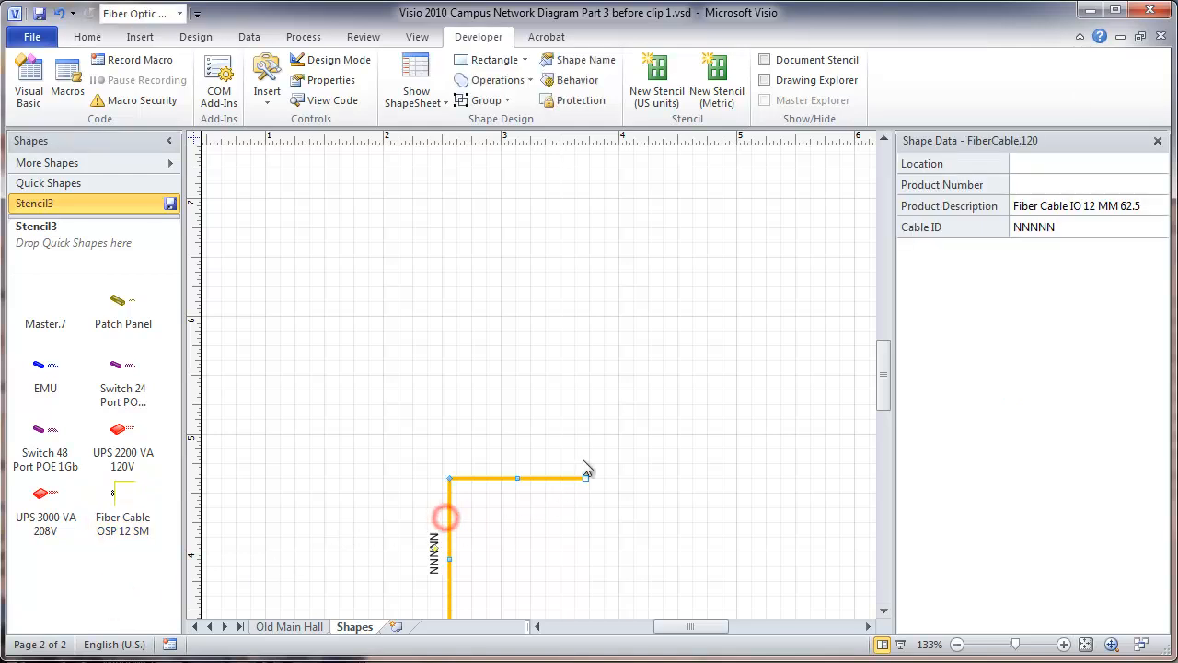
{"action": "left_click", "coordinate": [1031, 206]}
{"action": "key", "text": "ctrl+c"}
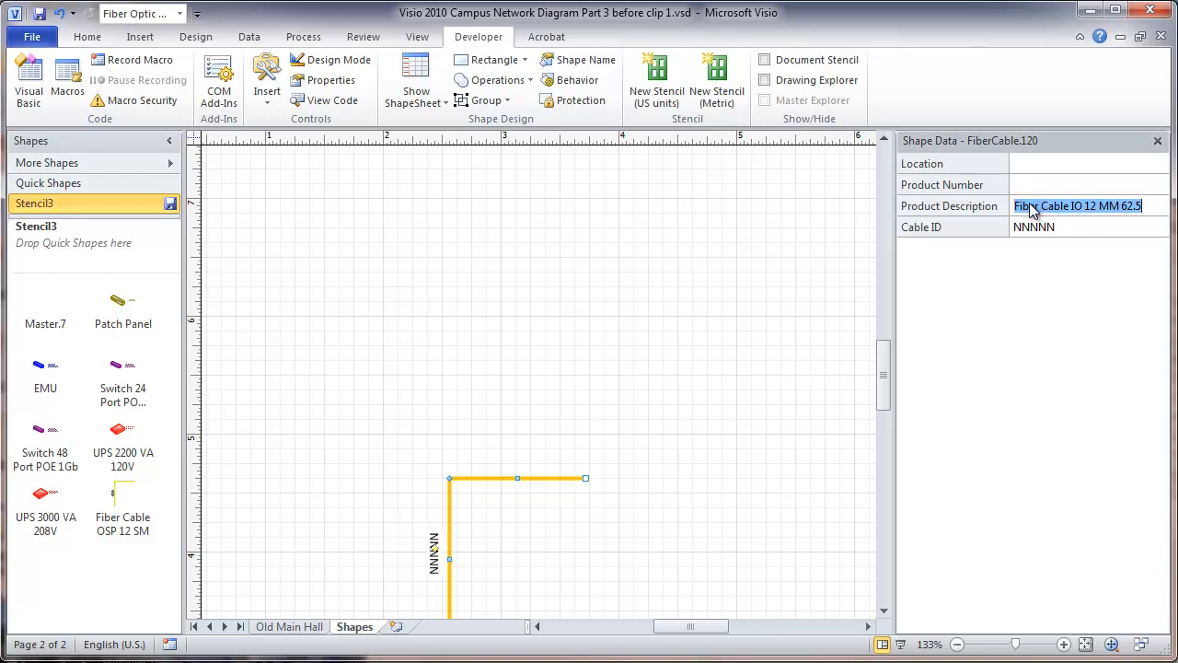
{"action": "left_click", "coordinate": [447, 499]}
{"action": "left_click_drag", "start_coordinate": [447, 497], "coordinate": [41, 580]}
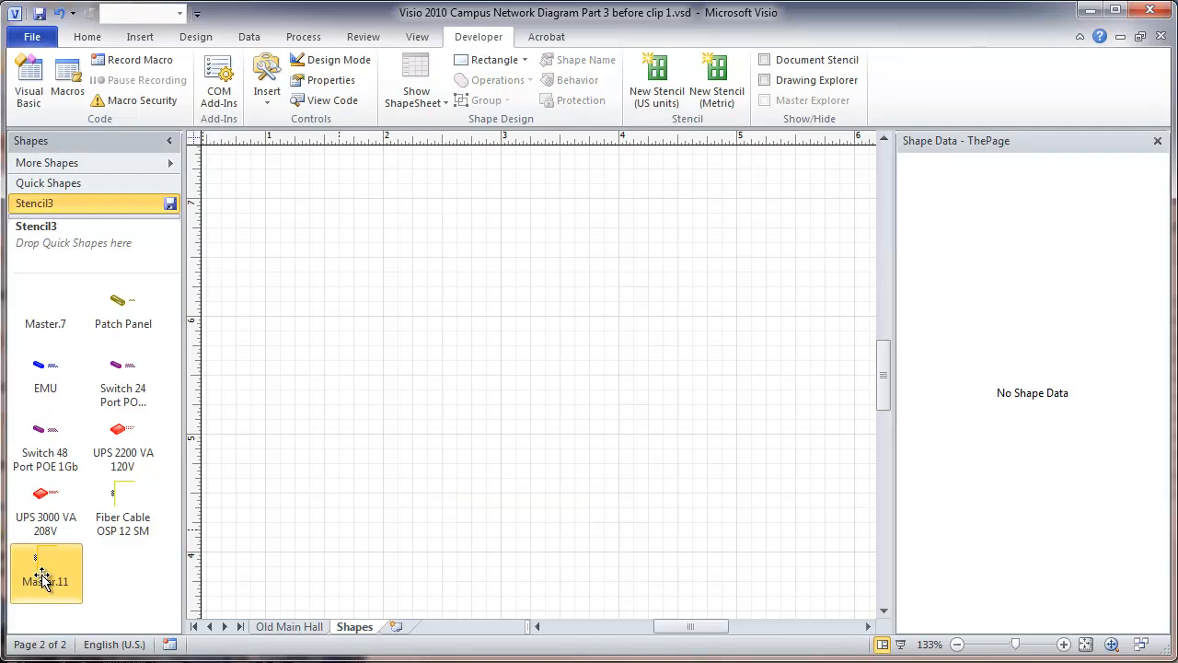
{"action": "double_click", "coordinate": [46, 581]}
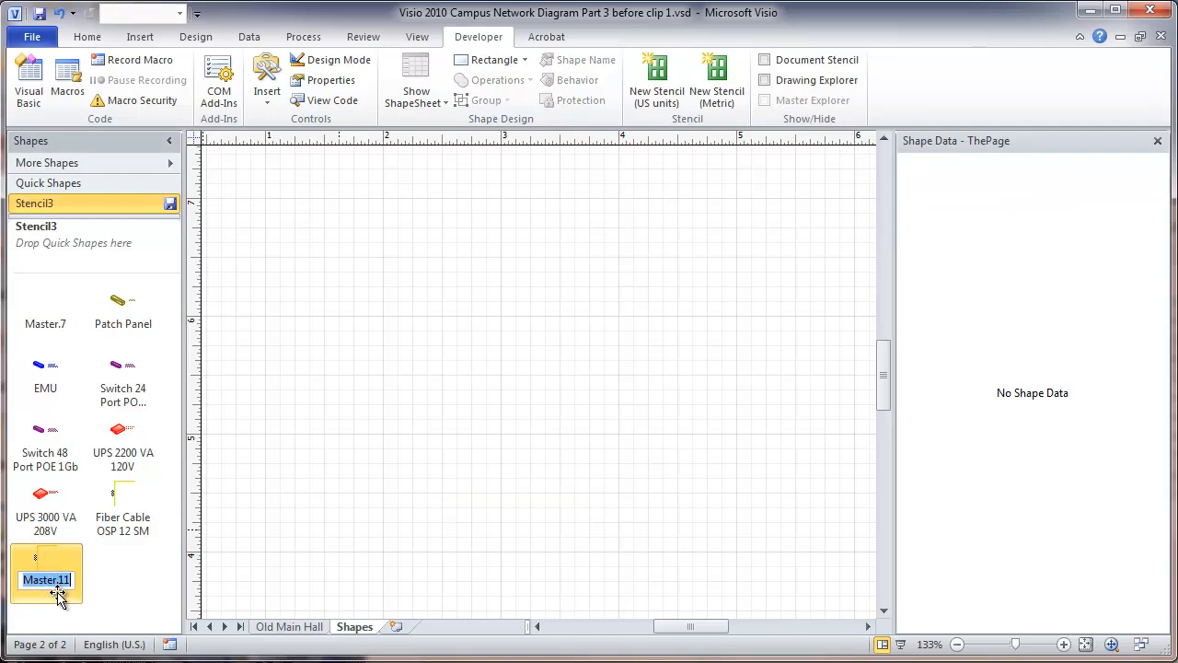
{"action": "key", "text": "ctrl+v"}
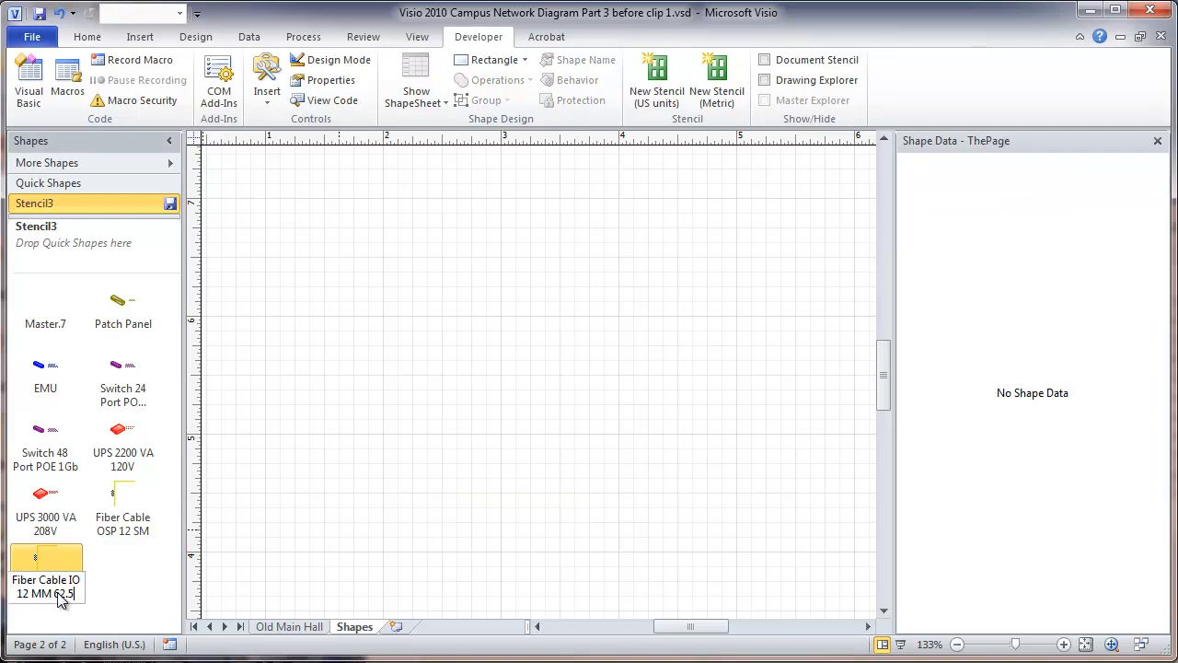
{"action": "left_click", "coordinate": [469, 498]}
Step: Delete the blank Master.7 from the stencil and save the stencil as "Campus Network"
{"action": "left_click", "coordinate": [154, 581]}
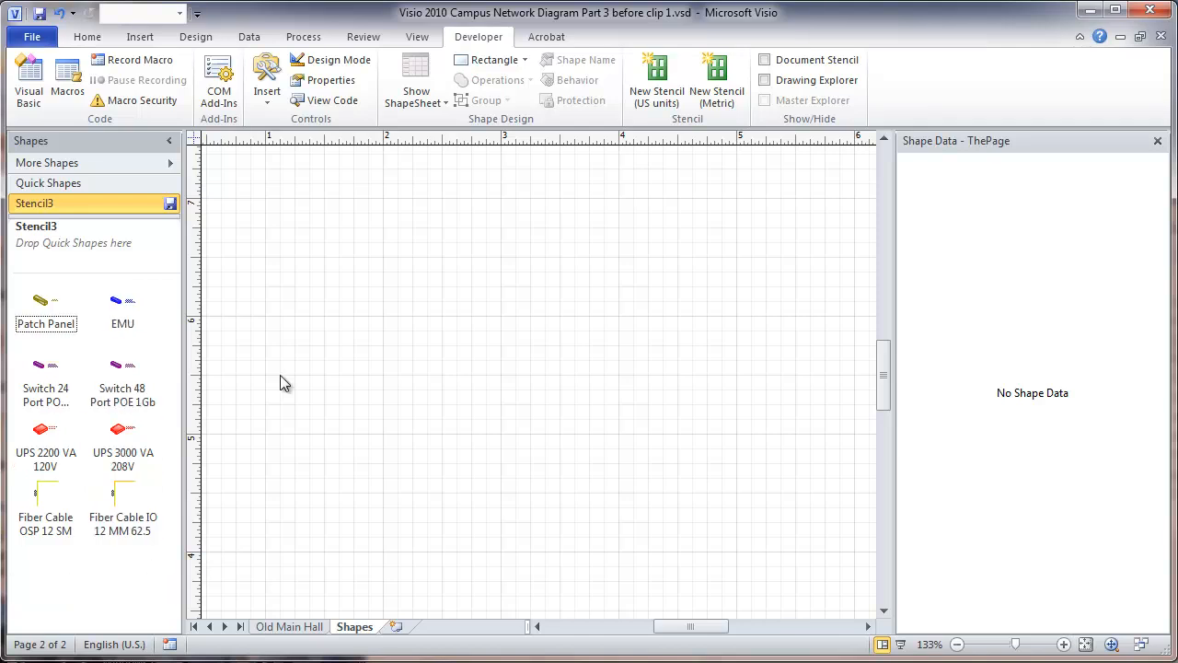
{"action": "right_click", "coordinate": [86, 205]}
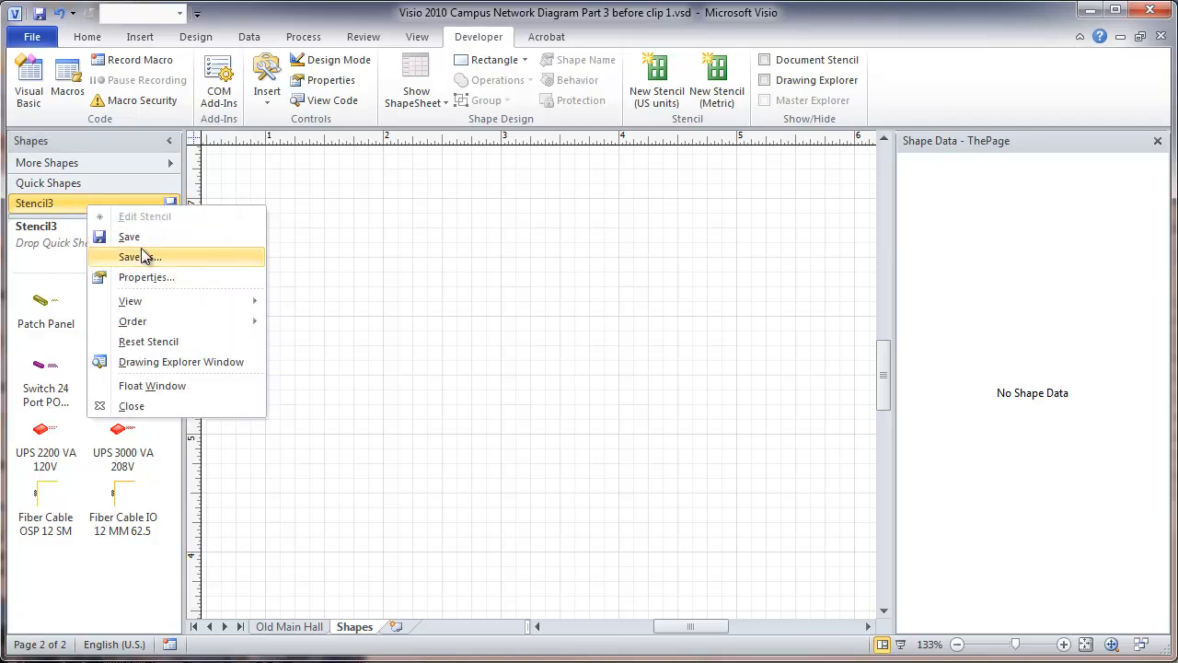
{"action": "left_click", "coordinate": [145, 255]}
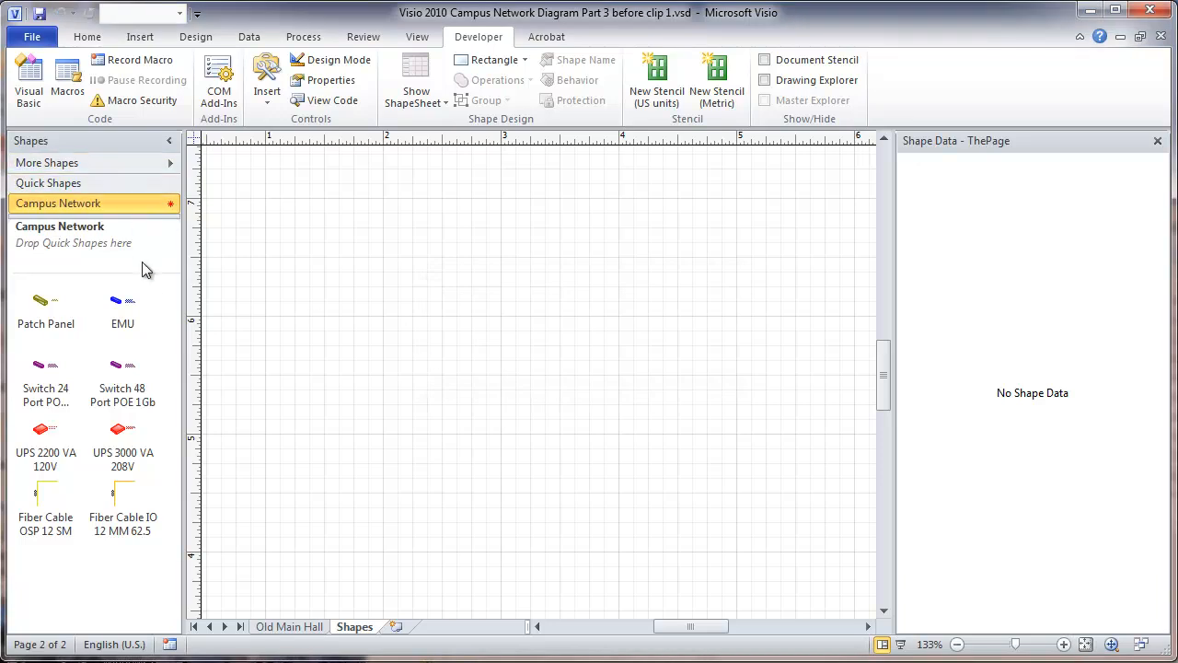
{"action": "right_click", "coordinate": [141, 210]}
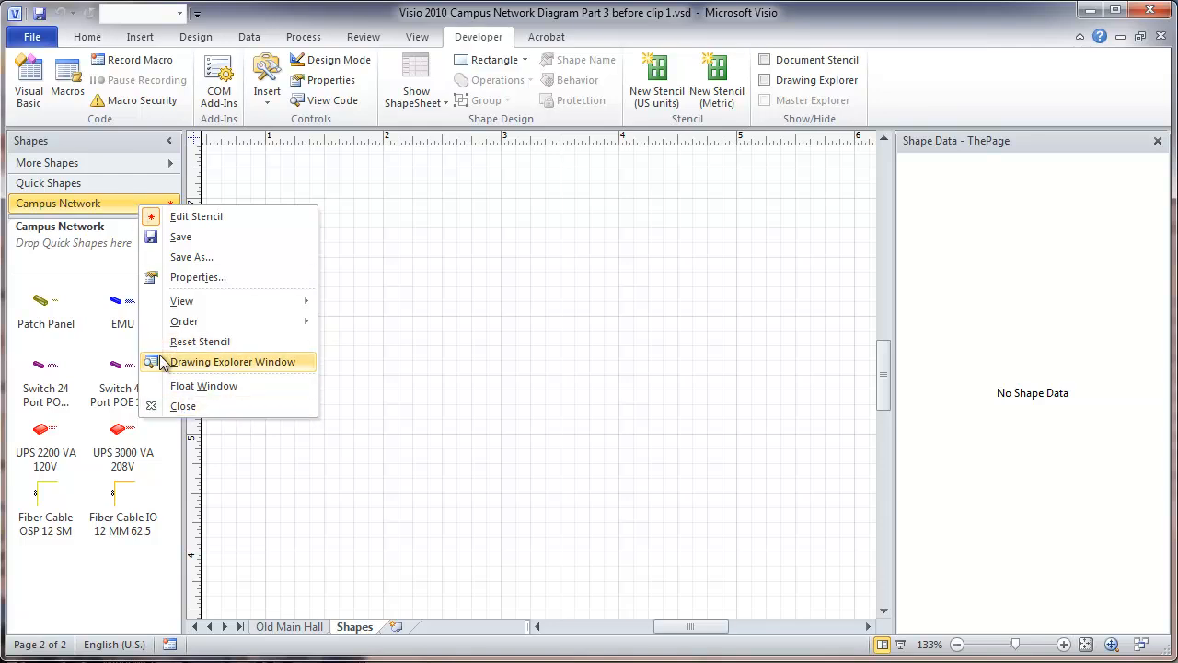
{"action": "mouse_move", "coordinate": [254, 302]}
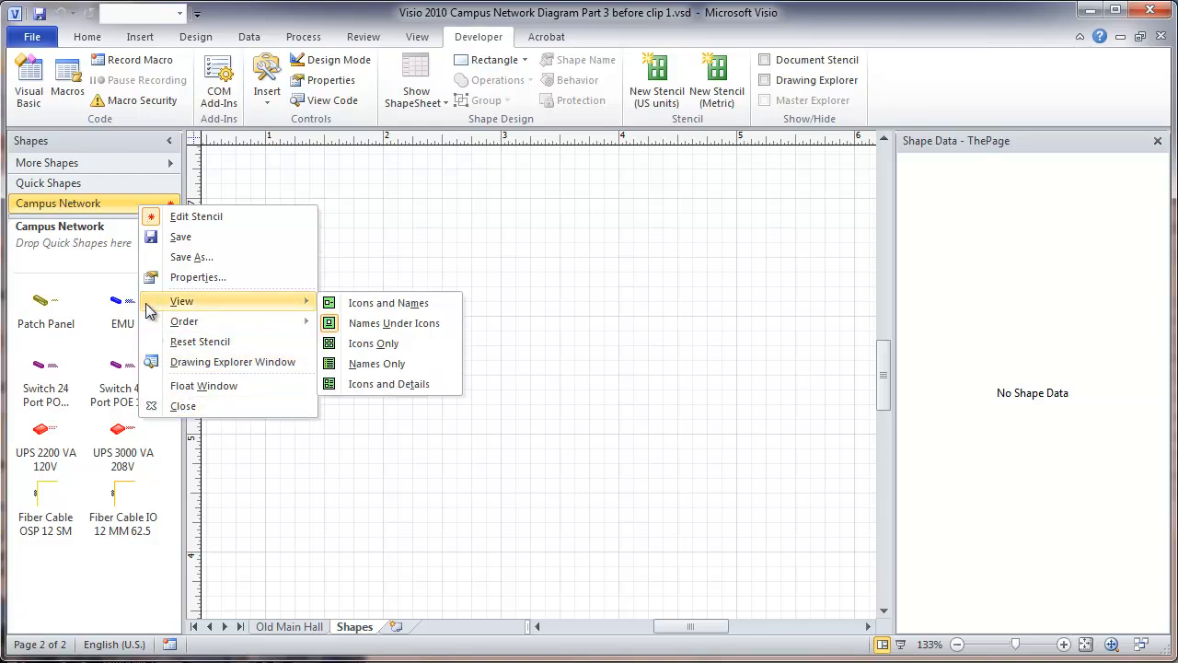
{"action": "left_click", "coordinate": [281, 450]}
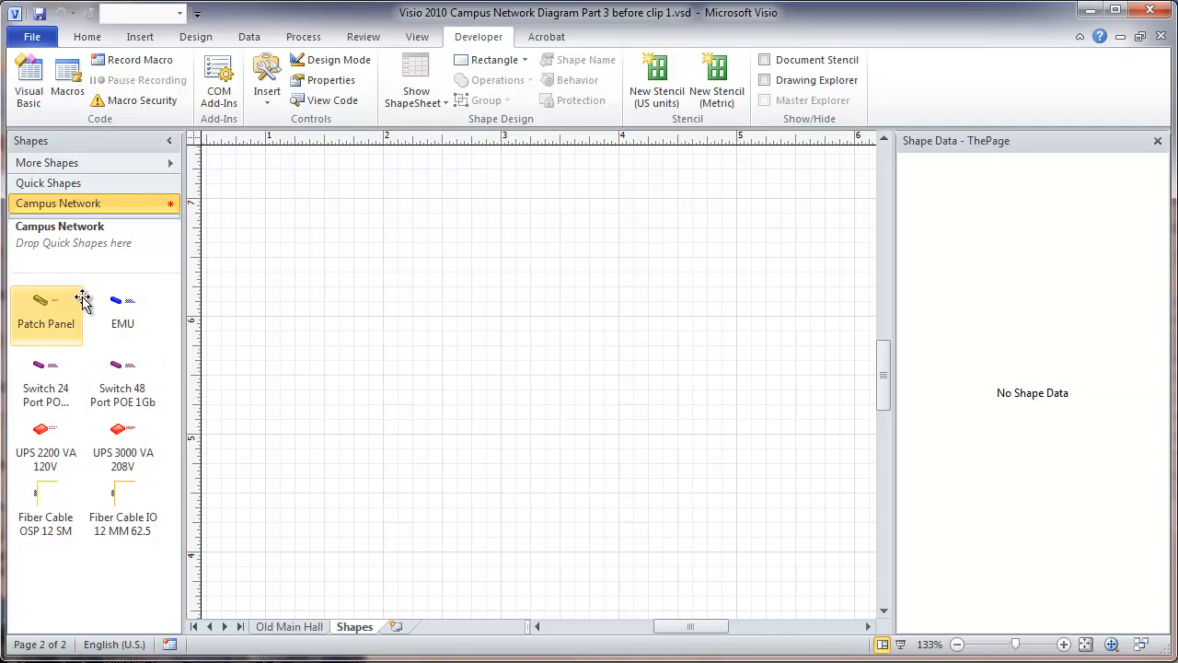
Step: Place an EMU shape from the Campus Network stencil on the empty Shapes page
{"action": "left_click_drag", "start_coordinate": [105, 305], "coordinate": [342, 316]}
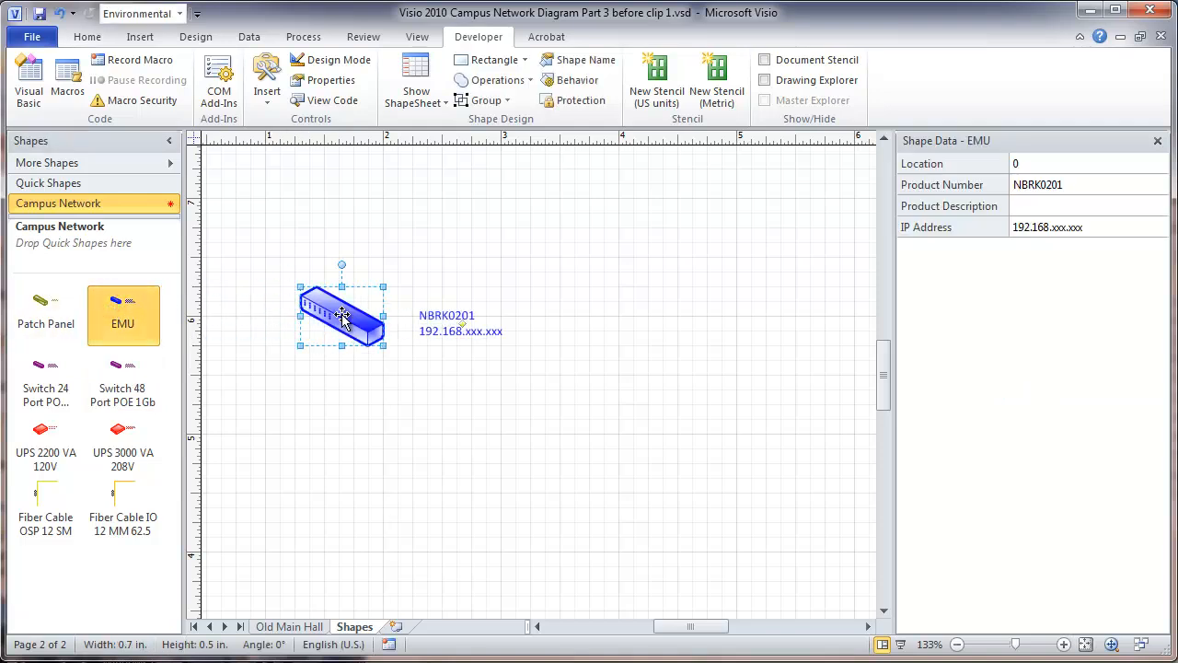